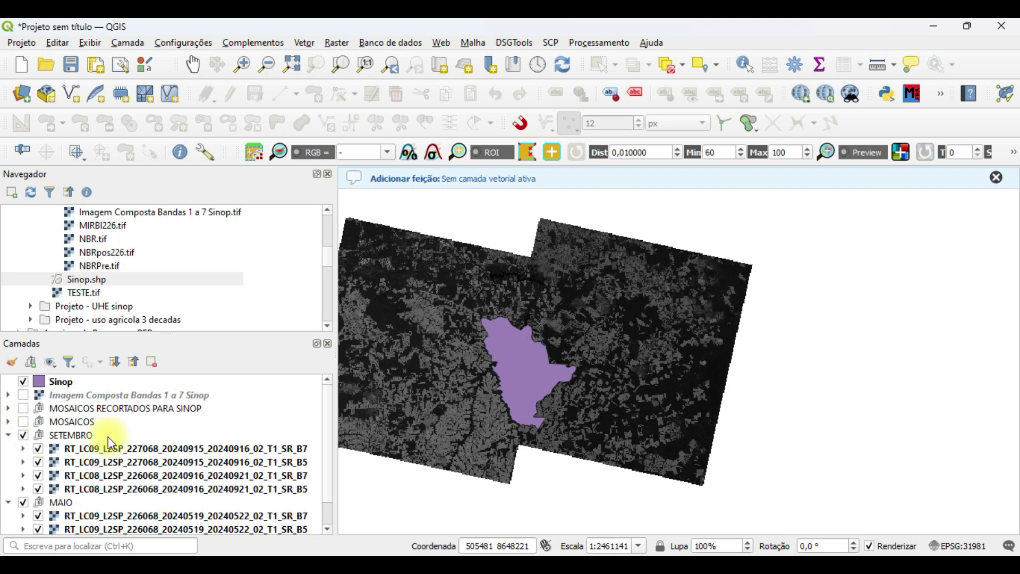
- Collapse and hide the SETEMBRO and MAIO groups, and show the MOSAICOS group with its layers expanded
{"action": "left_click", "coordinate": [8, 436]}
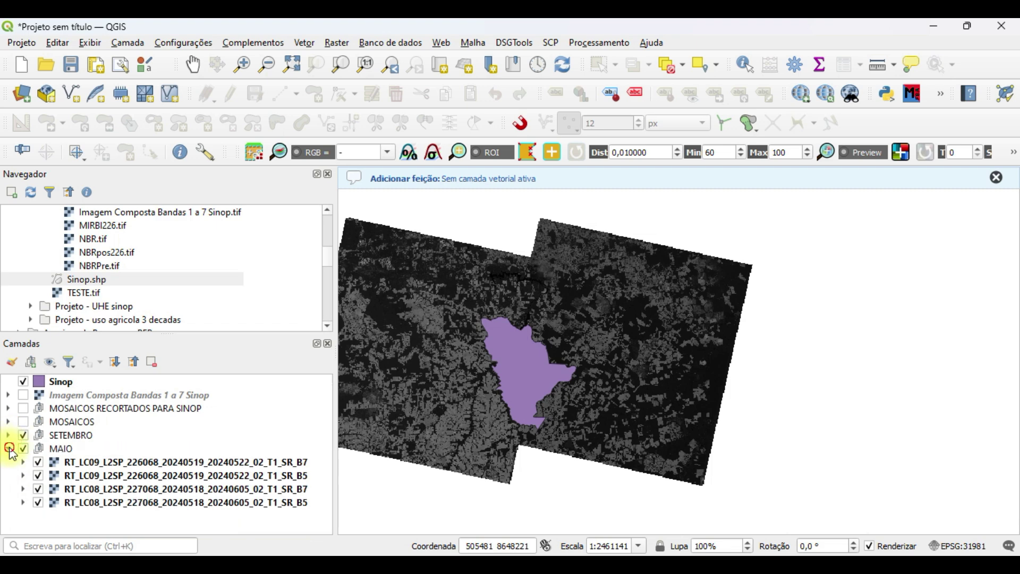
{"action": "left_click", "coordinate": [9, 449]}
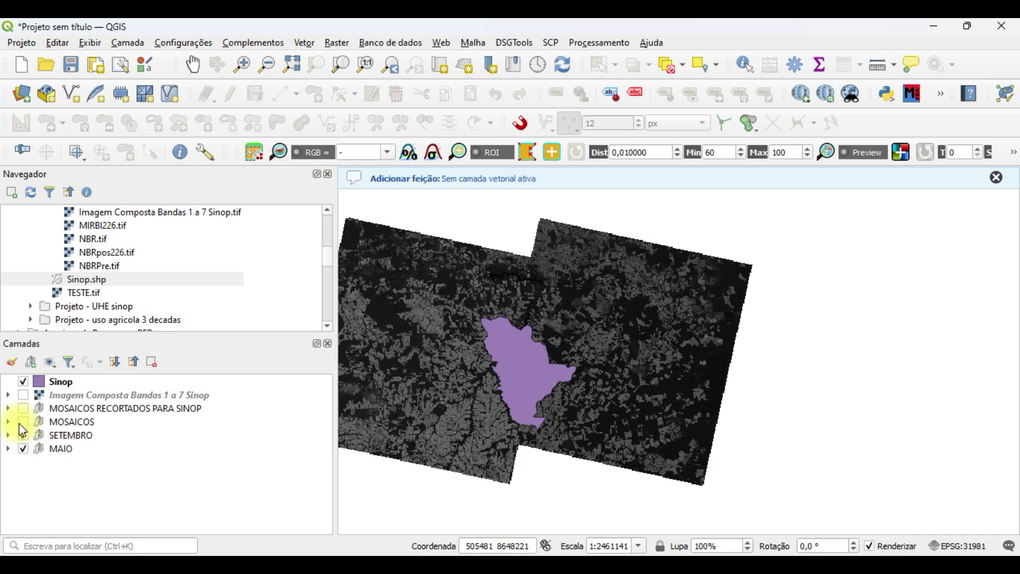
{"action": "left_click", "coordinate": [23, 421]}
{"action": "left_click", "coordinate": [23, 435]}
{"action": "left_click", "coordinate": [24, 449]}
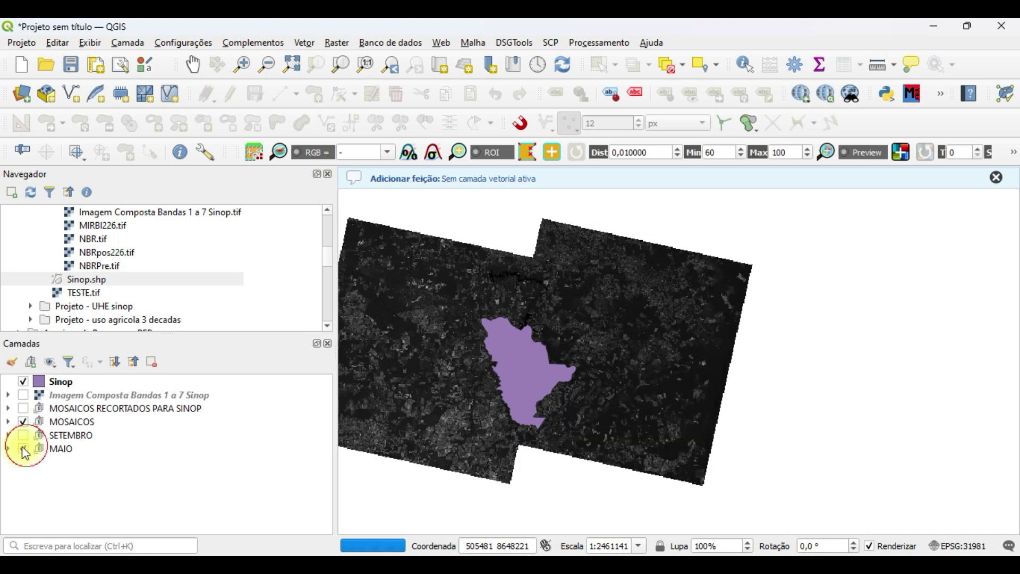
{"action": "left_click", "coordinate": [8, 422]}
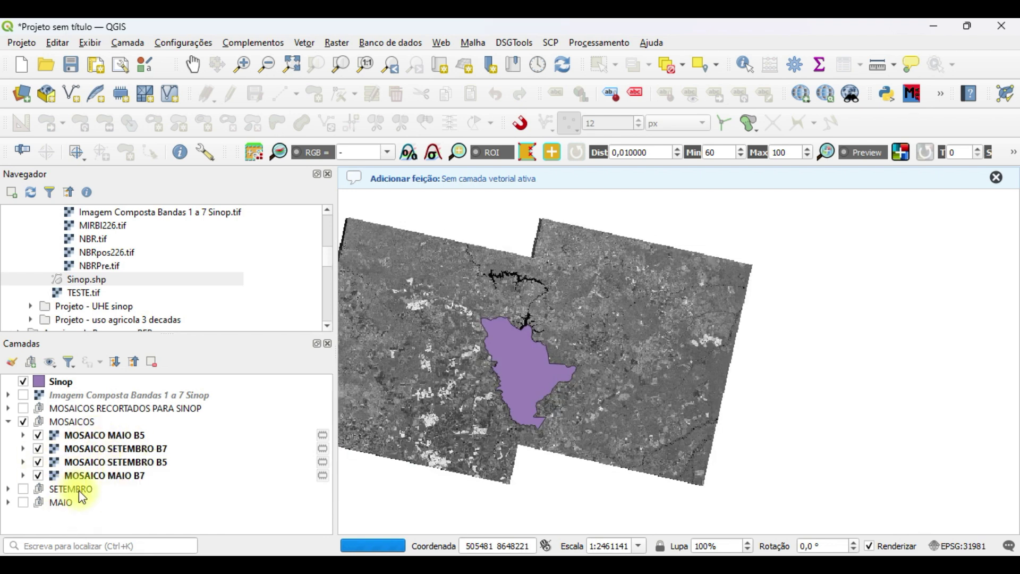
{"action": "left_click", "coordinate": [61, 490]}
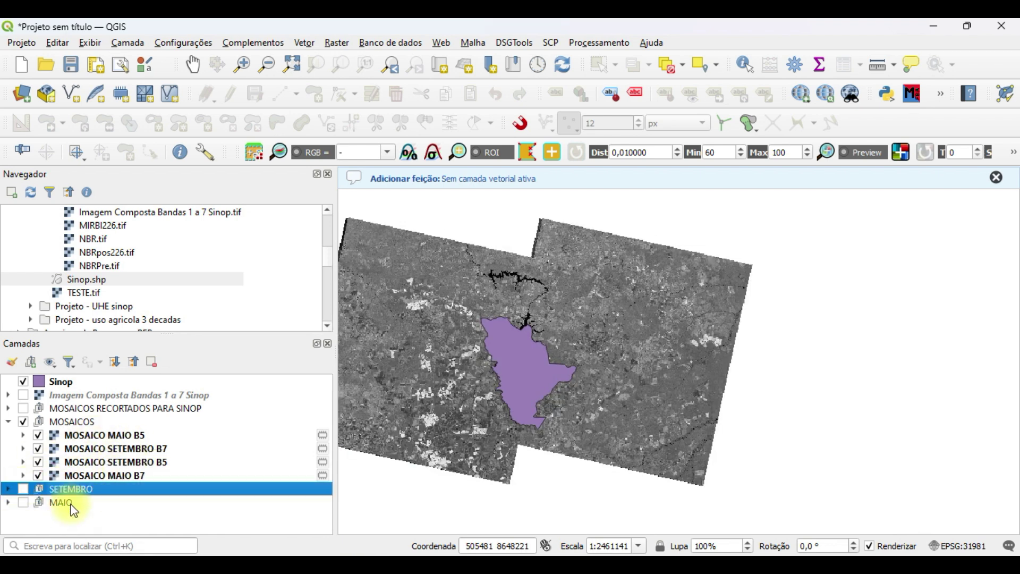
{"action": "left_click", "coordinate": [63, 502]}
{"action": "left_click", "coordinate": [72, 490]}
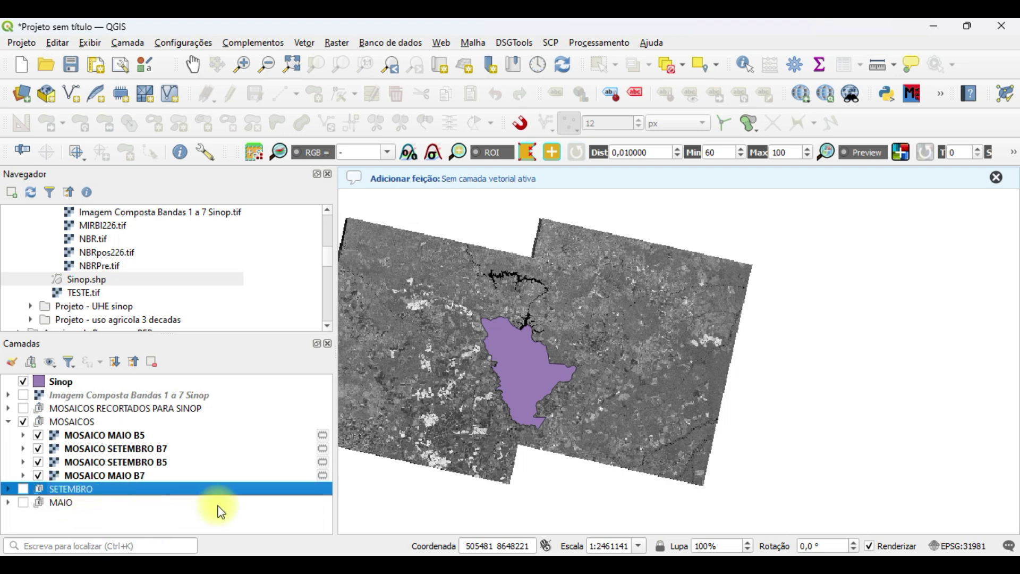
{"action": "double_click", "coordinate": [101, 493]}
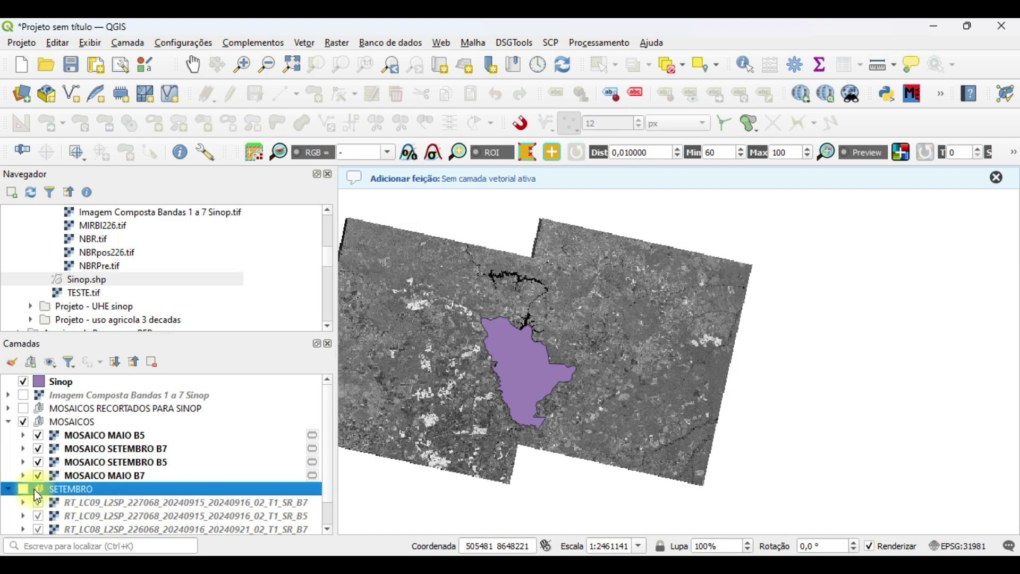
{"action": "left_click", "coordinate": [14, 489]}
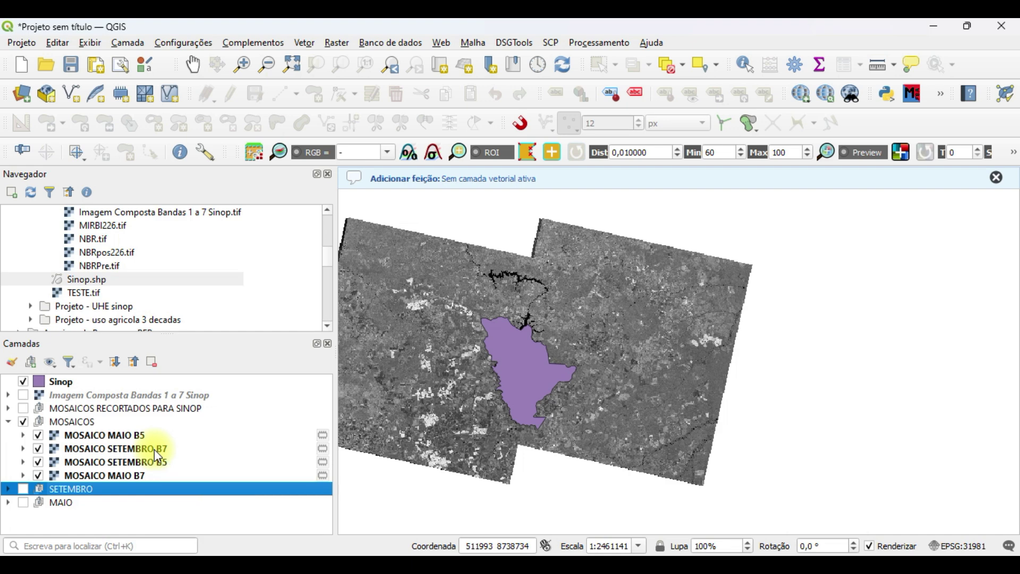
- Collapse and hide the MOSAICOS group, show and expand MOSAICOS RECORTADOS PARA SINOP, and hide the Sinop polygon
{"action": "left_click", "coordinate": [8, 421]}
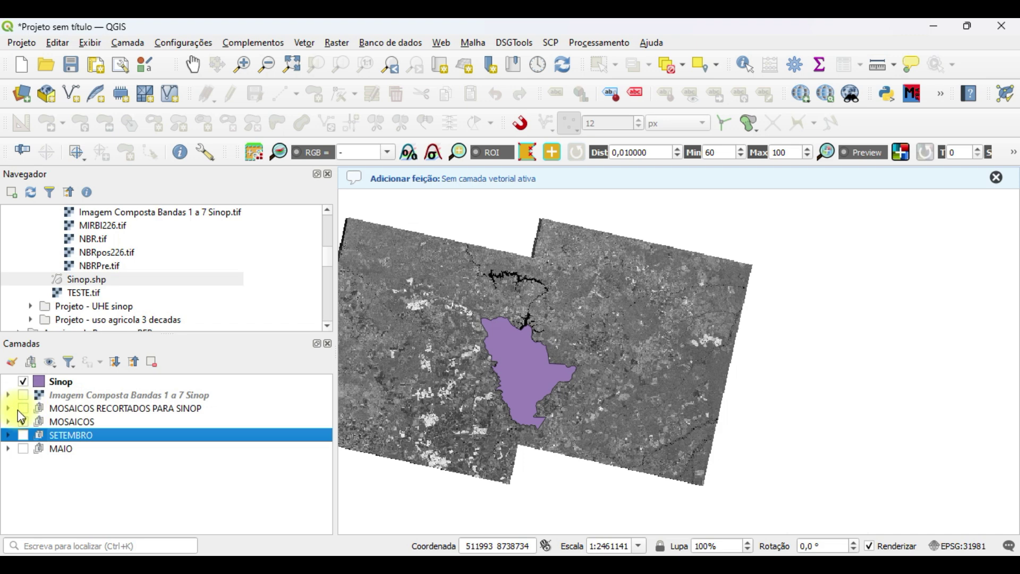
{"action": "left_click", "coordinate": [23, 408]}
{"action": "left_click", "coordinate": [8, 408]}
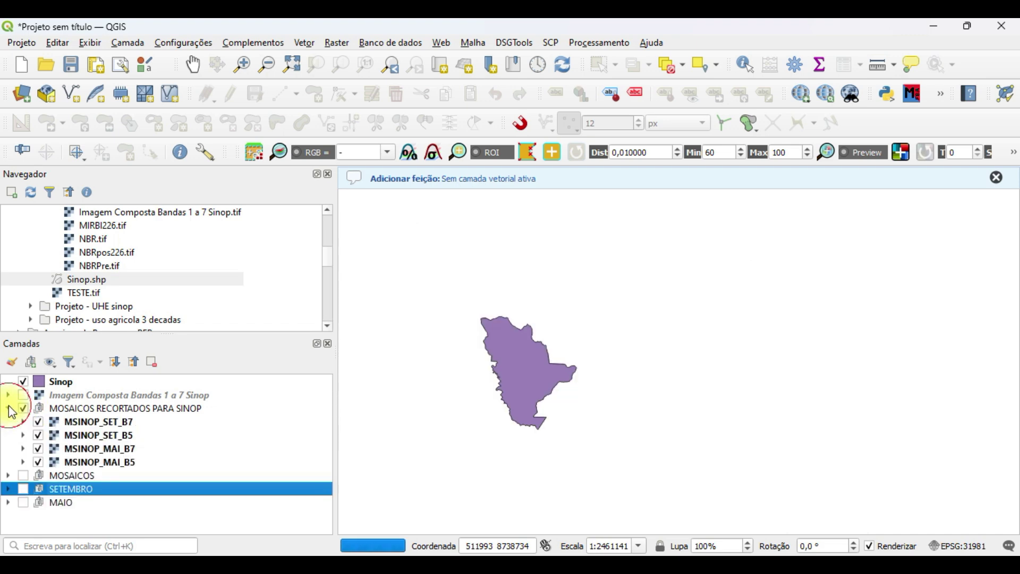
{"action": "left_click", "coordinate": [23, 382]}
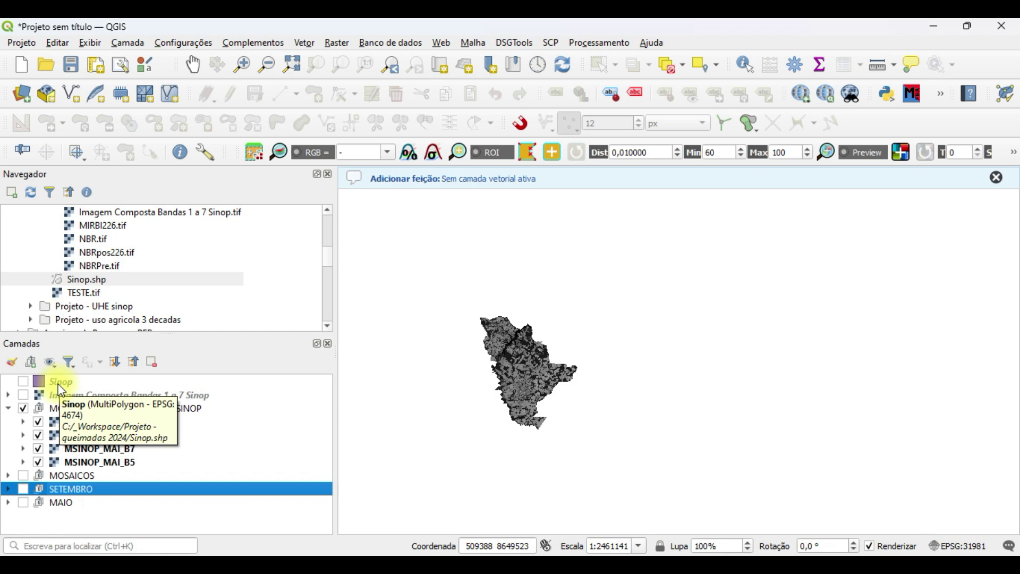
- Collapse and hide MOSAICOS RECORTADOS PARA SINOP, and show Imagem Composta Bandas 1 a 7 Sinop with its band legend expanded
{"action": "left_click", "coordinate": [9, 409]}
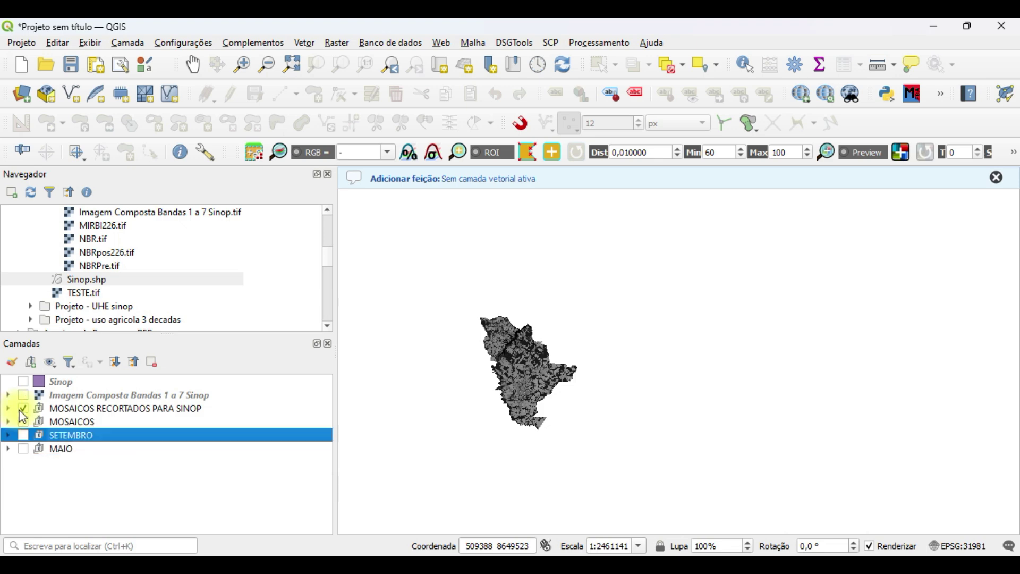
{"action": "left_click", "coordinate": [24, 409]}
{"action": "left_click", "coordinate": [23, 395]}
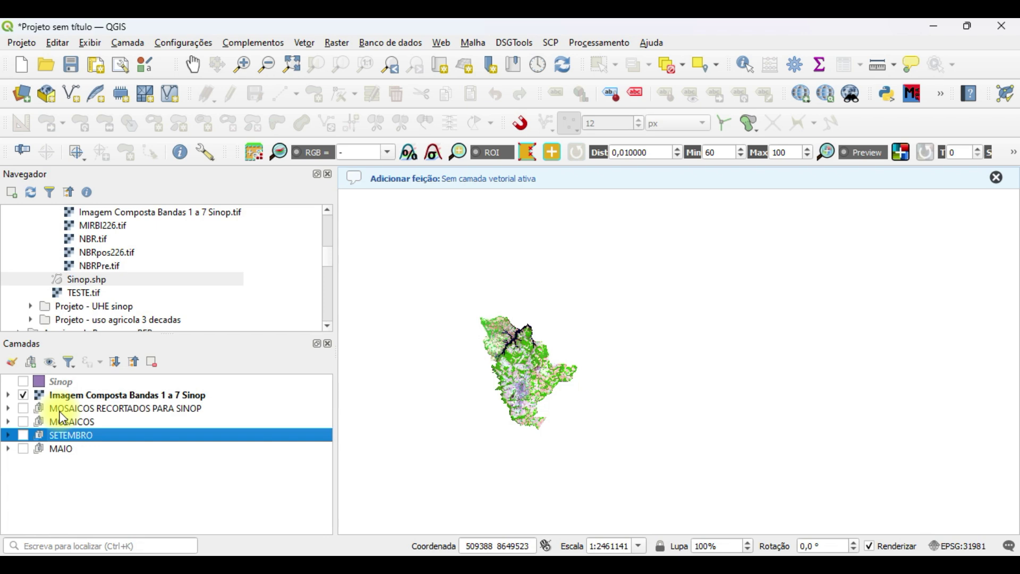
{"action": "left_click", "coordinate": [8, 395]}
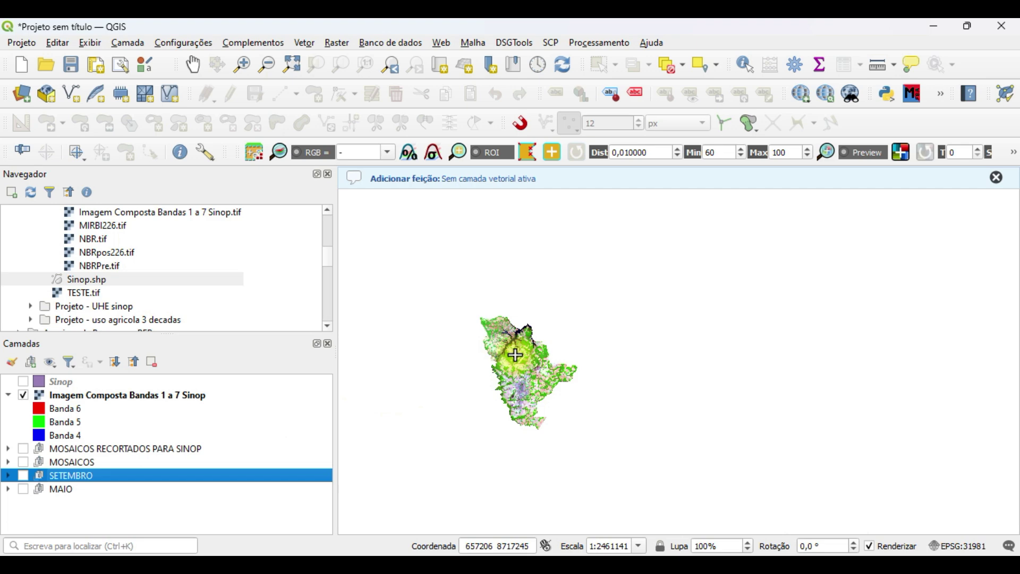
- Examine the dark patches in and southwest of the urban area on the composite image
{"action": "scroll", "coordinate": [524, 367], "scroll_direction": "up", "scroll_amount": 3}
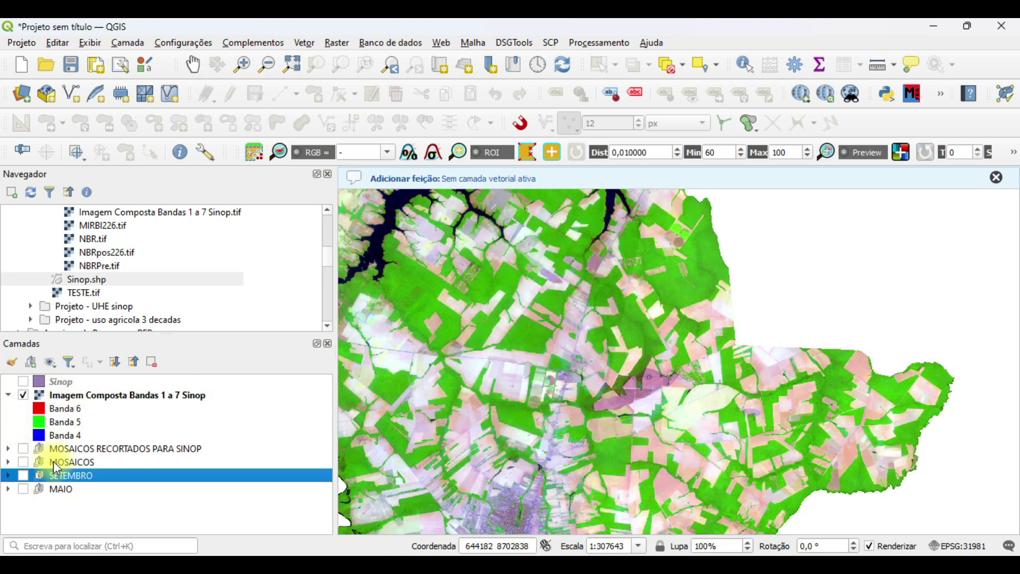
{"action": "left_click", "coordinate": [519, 432]}
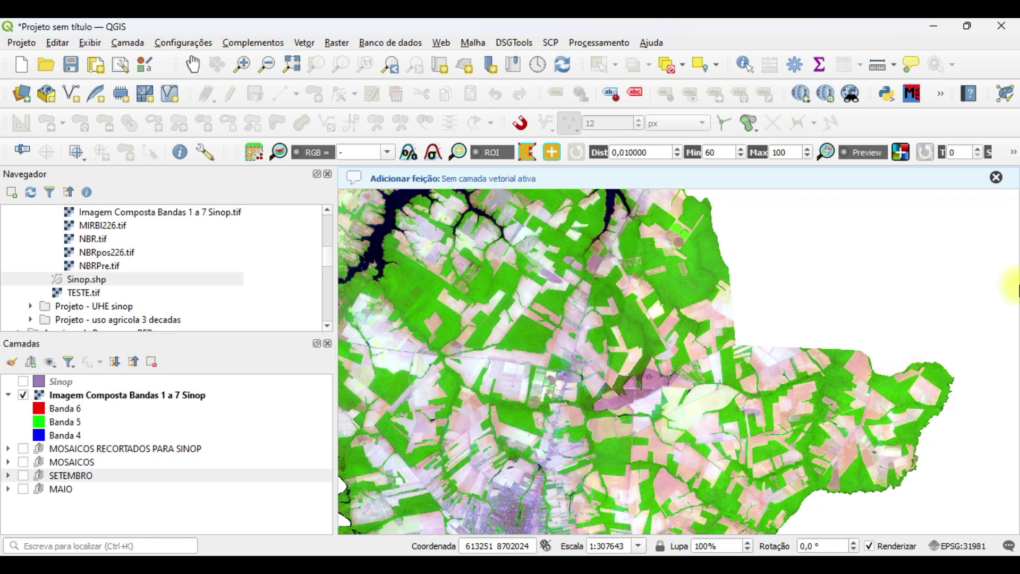
{"action": "left_click", "coordinate": [195, 65]}
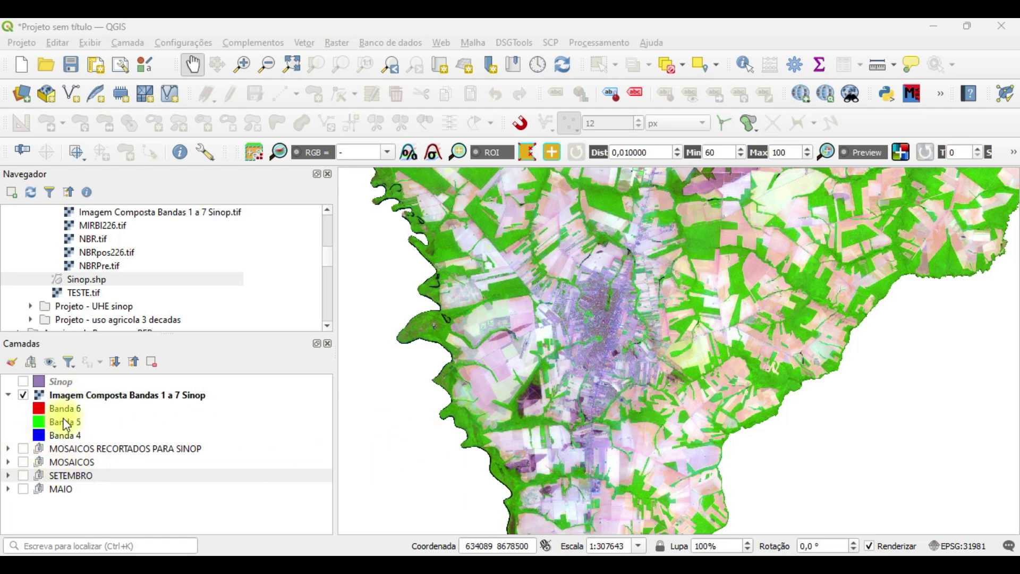
{"action": "scroll", "coordinate": [531, 398], "scroll_direction": "up", "scroll_amount": 3}
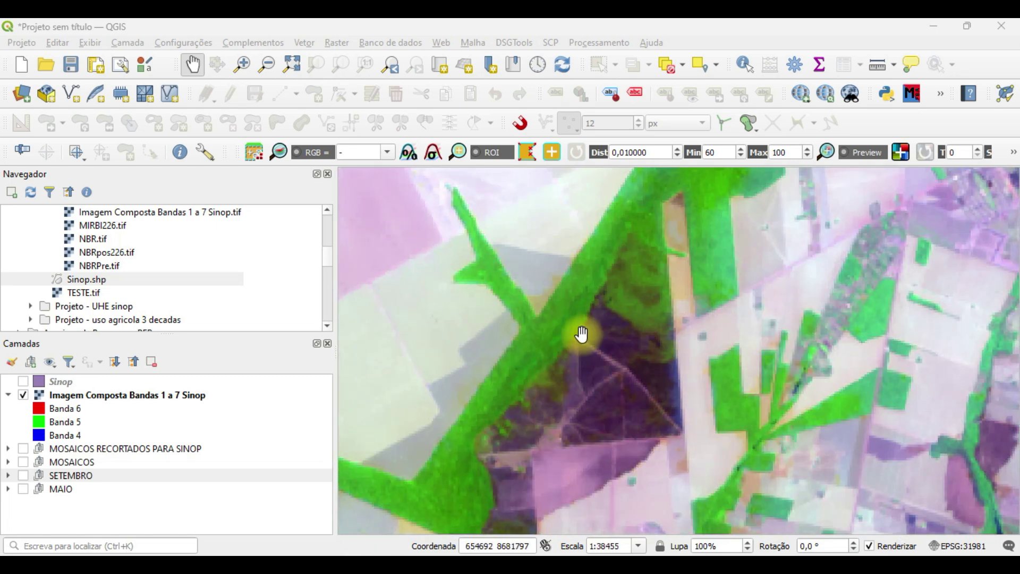
{"action": "left_click_drag", "start_coordinate": [634, 416], "coordinate": [640, 292]}
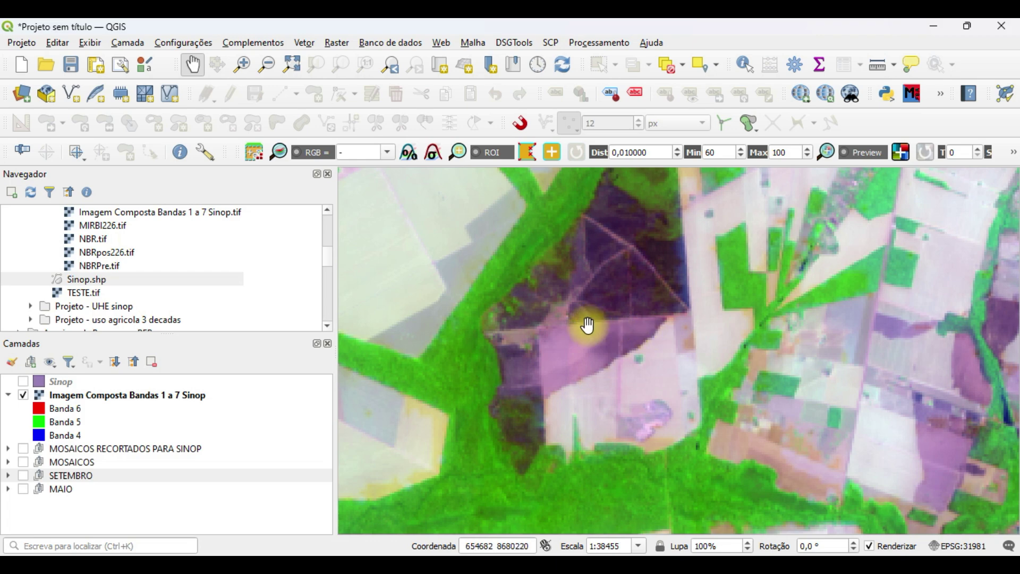
{"action": "scroll", "coordinate": [573, 335], "scroll_direction": "down", "scroll_amount": 1}
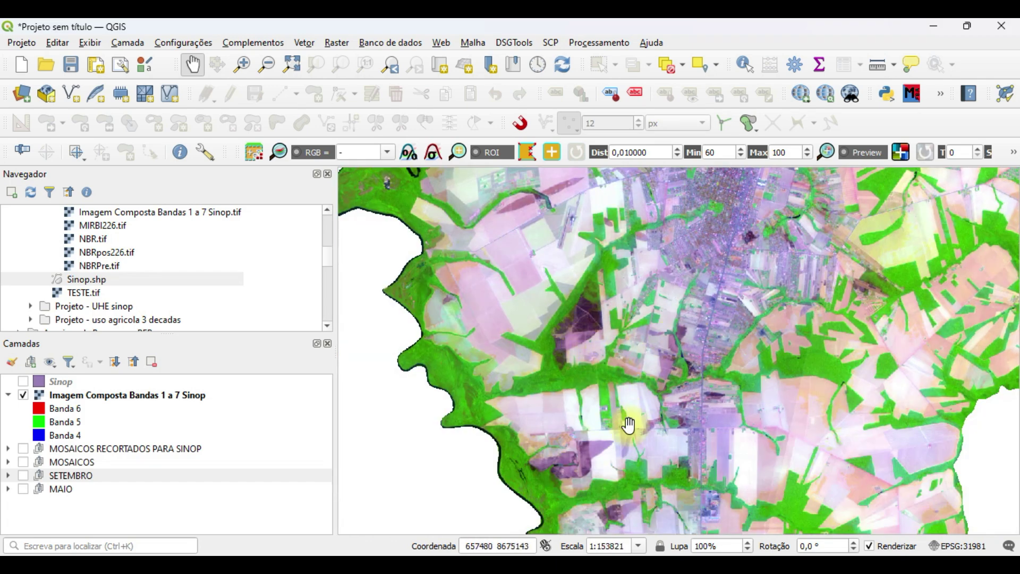
{"action": "scroll", "coordinate": [768, 207], "scroll_direction": "up", "scroll_amount": 1}
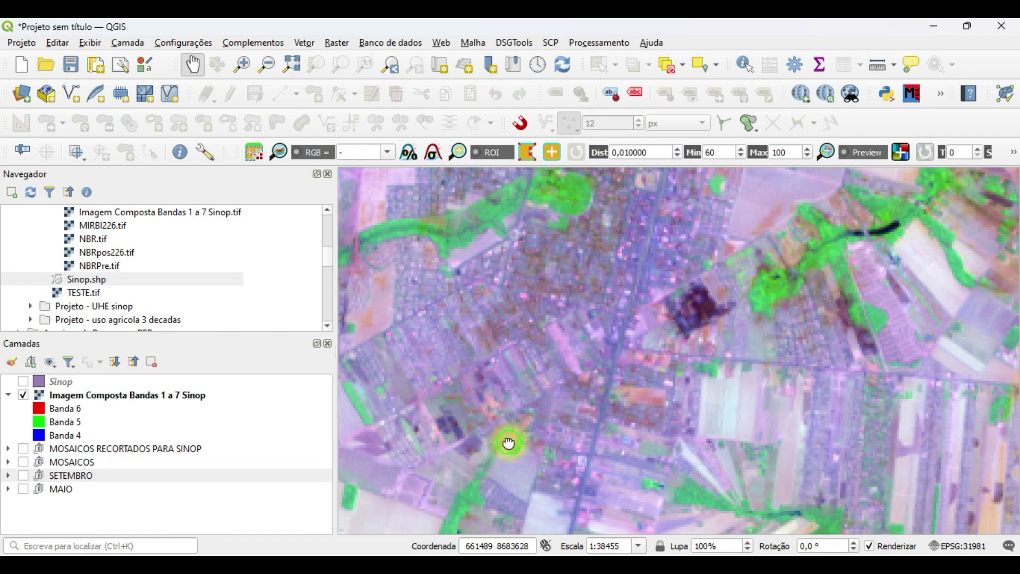
{"action": "scroll", "coordinate": [501, 433], "scroll_direction": "down", "scroll_amount": 1}
{"action": "left_click_drag", "start_coordinate": [501, 463], "coordinate": [731, 218]}
{"action": "scroll", "coordinate": [653, 362], "scroll_direction": "down", "scroll_amount": 1}
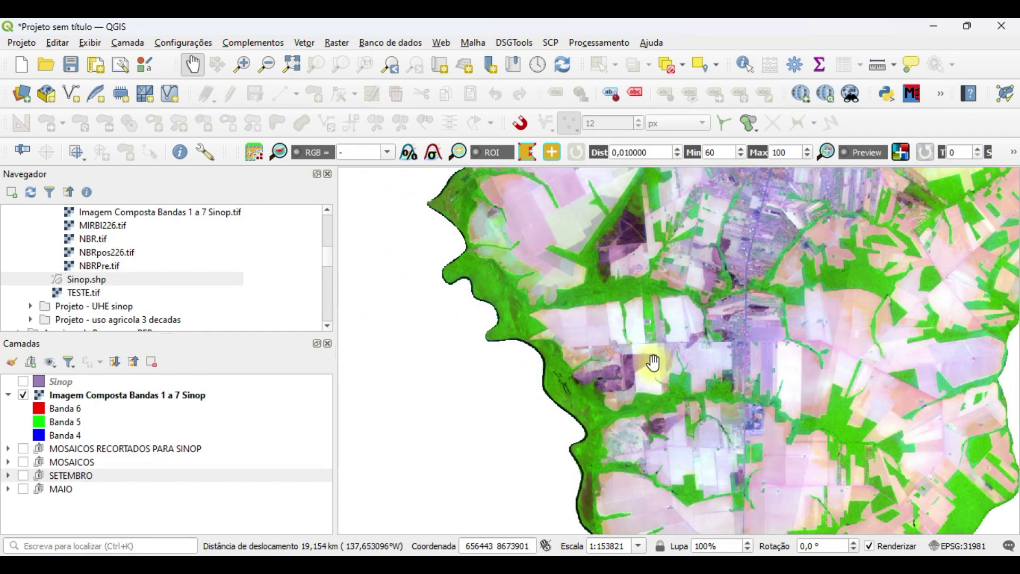
- Examine the purple and dark field patches between the municipality's southwestern border and the southern urban corridor
{"action": "scroll", "coordinate": [659, 436], "scroll_direction": "up", "scroll_amount": 3}
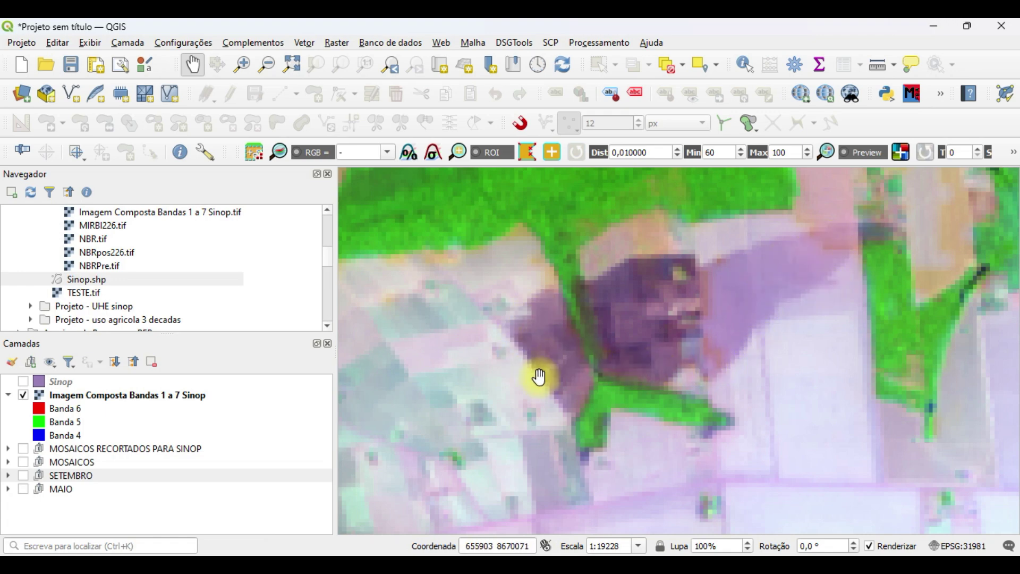
{"action": "scroll", "coordinate": [584, 356], "scroll_direction": "down", "scroll_amount": 2}
{"action": "left_click_drag", "start_coordinate": [621, 342], "coordinate": [506, 255]}
{"action": "scroll", "coordinate": [506, 246], "scroll_direction": "up", "scroll_amount": 2}
{"action": "left_click_drag", "start_coordinate": [582, 275], "coordinate": [609, 416]}
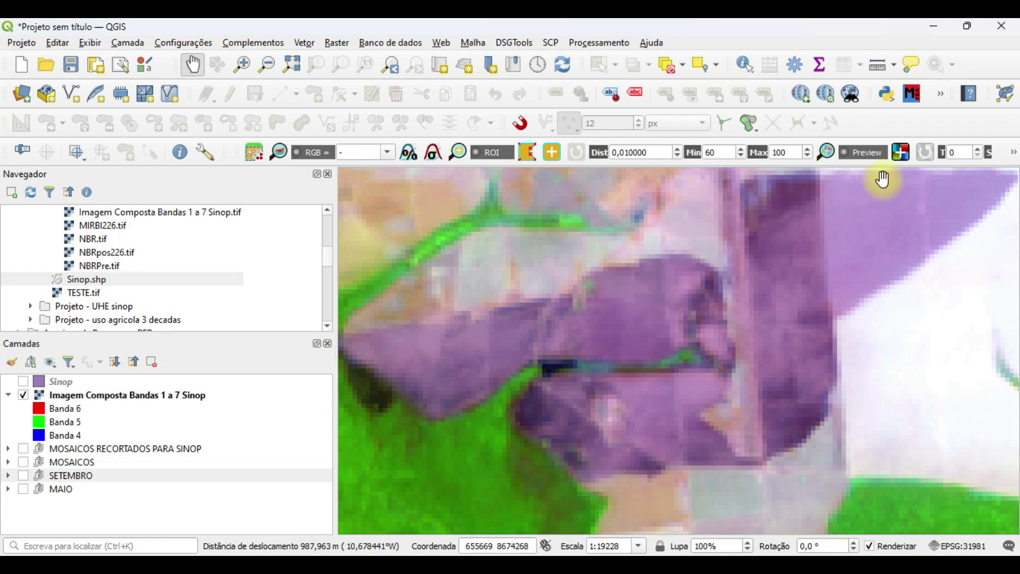
{"action": "scroll", "coordinate": [647, 368], "scroll_direction": "down", "scroll_amount": 1}
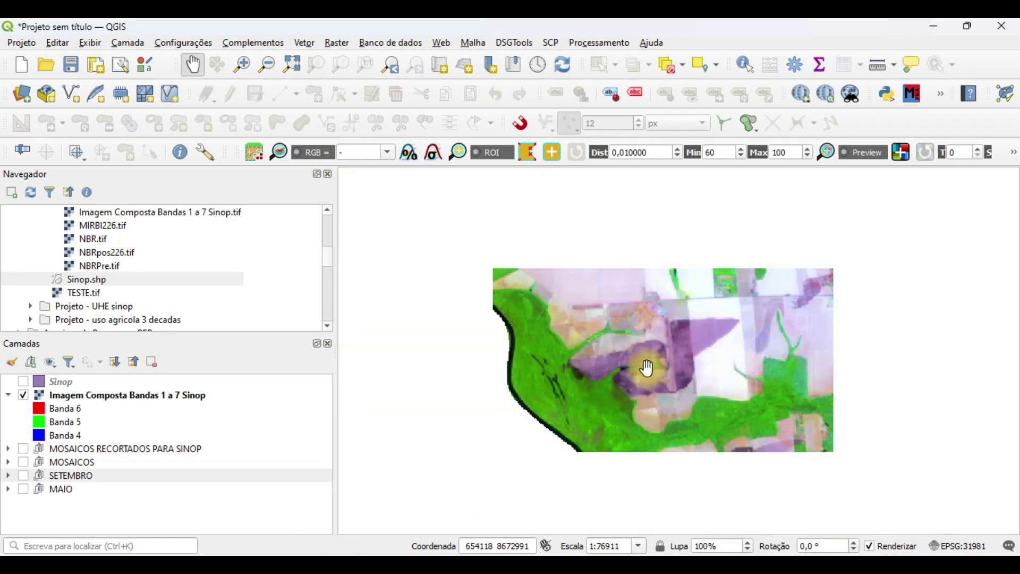
{"action": "scroll", "coordinate": [643, 365], "scroll_direction": "up", "scroll_amount": 1}
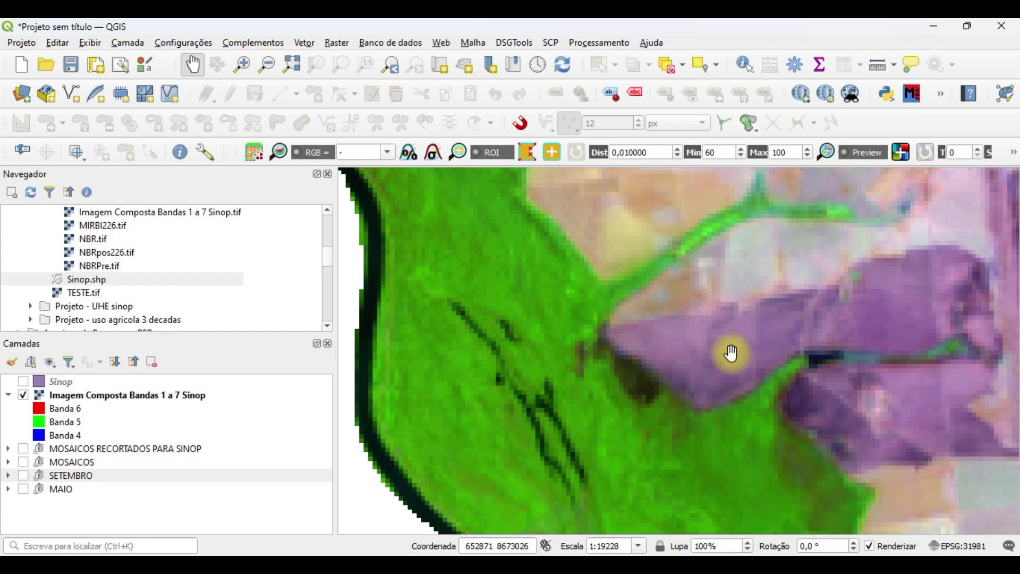
{"action": "scroll", "coordinate": [726, 355], "scroll_direction": "down", "scroll_amount": 2}
{"action": "left_click_drag", "start_coordinate": [789, 342], "coordinate": [509, 399]}
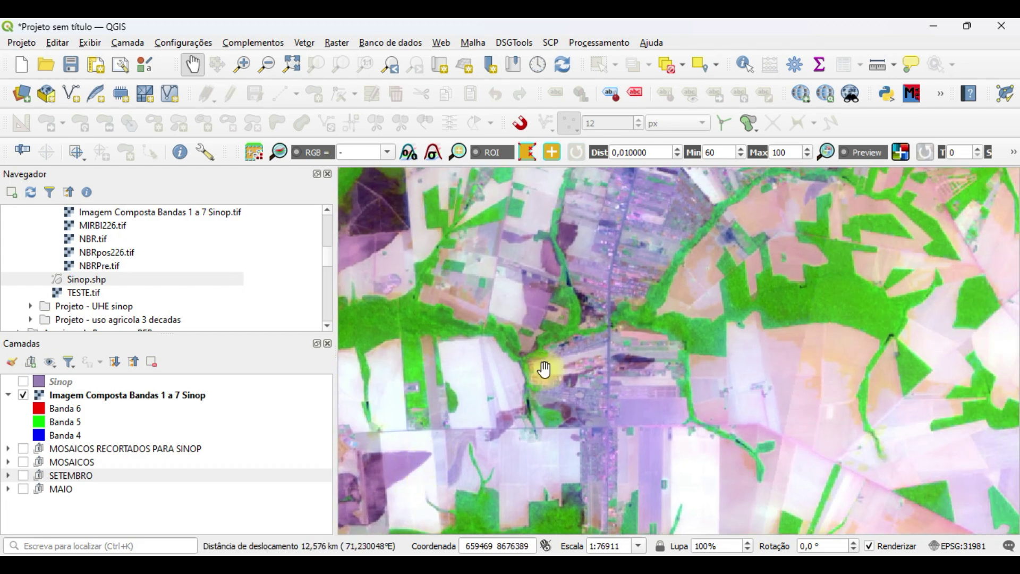
{"action": "left_click_drag", "start_coordinate": [651, 278], "coordinate": [550, 327]}
{"action": "scroll", "coordinate": [550, 327], "scroll_direction": "down", "scroll_amount": 1}
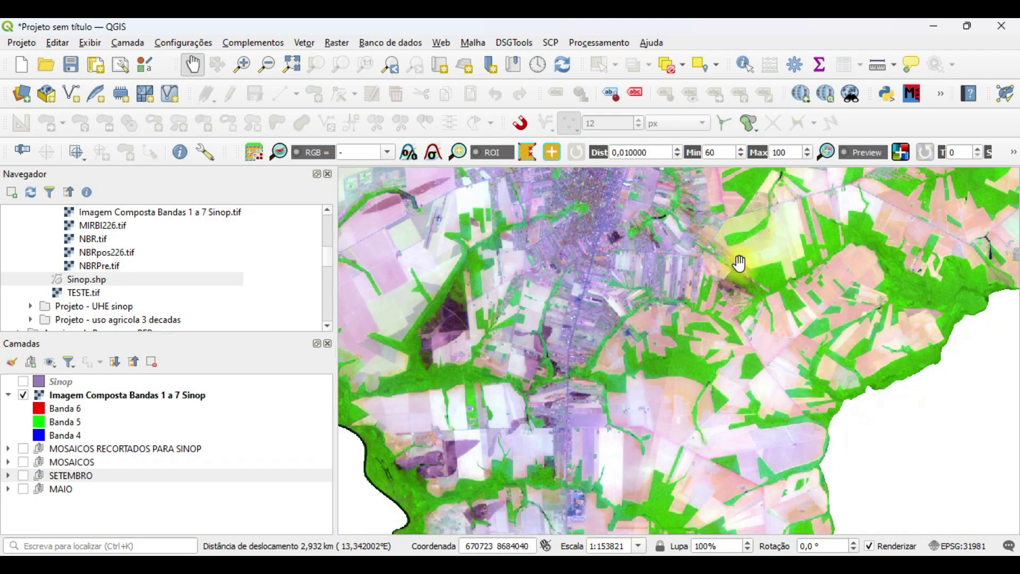
- Examine the purple fields and the adjoining darkened vegetation northeast of the city on the composite image
{"action": "scroll", "coordinate": [731, 256], "scroll_direction": "down", "scroll_amount": 2}
{"action": "left_click_drag", "start_coordinate": [708, 205], "coordinate": [661, 416]}
{"action": "scroll", "coordinate": [701, 370], "scroll_direction": "up", "scroll_amount": 3}
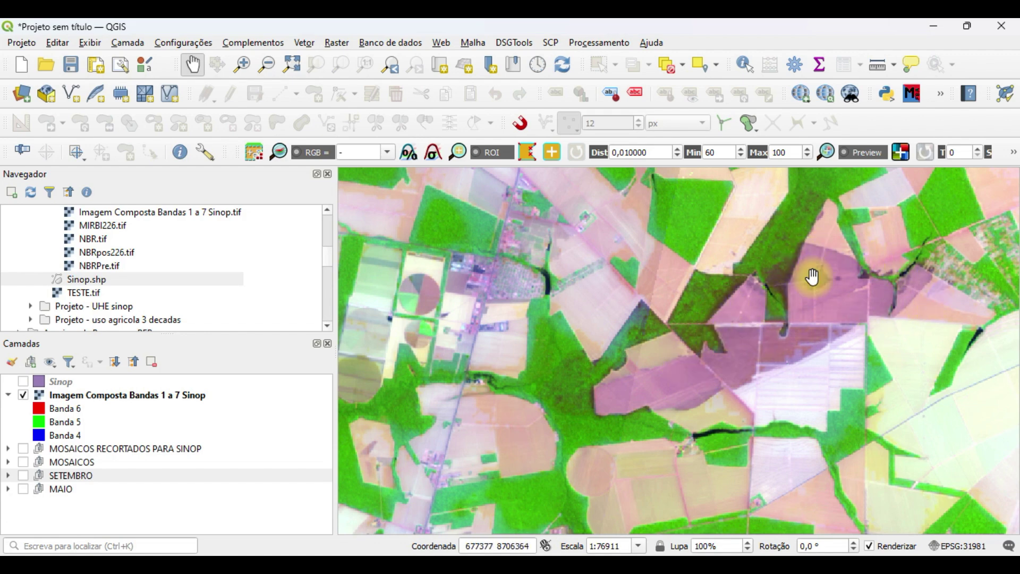
{"action": "scroll", "coordinate": [797, 266], "scroll_direction": "up", "scroll_amount": 2}
{"action": "scroll", "coordinate": [765, 314], "scroll_direction": "up", "scroll_amount": 1}
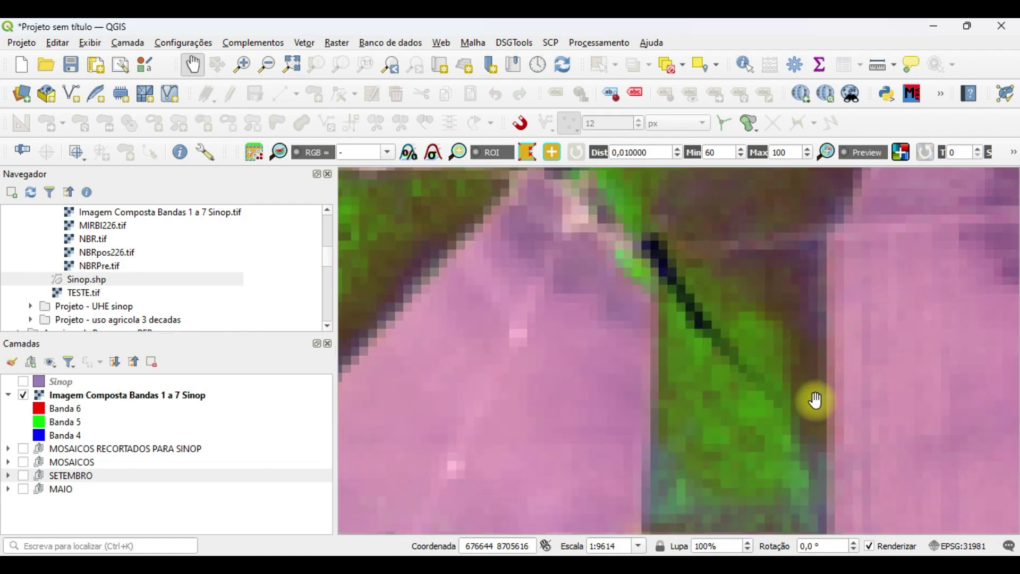
{"action": "scroll", "coordinate": [816, 400], "scroll_direction": "down", "scroll_amount": 2}
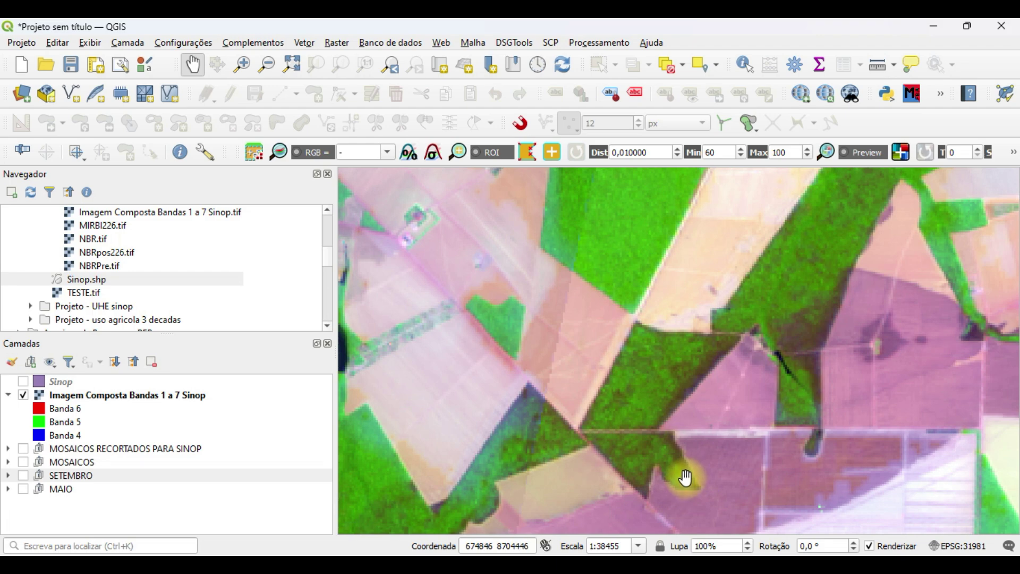
{"action": "scroll", "coordinate": [710, 455], "scroll_direction": "down", "scroll_amount": 1}
{"action": "scroll", "coordinate": [851, 388], "scroll_direction": "up", "scroll_amount": 4}
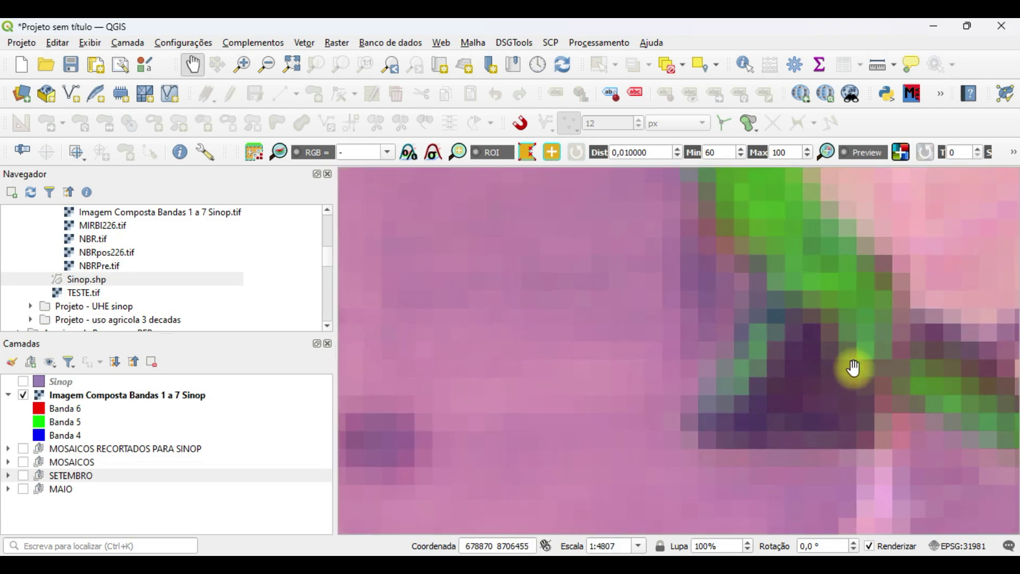
{"action": "scroll", "coordinate": [824, 414], "scroll_direction": "down", "scroll_amount": 3}
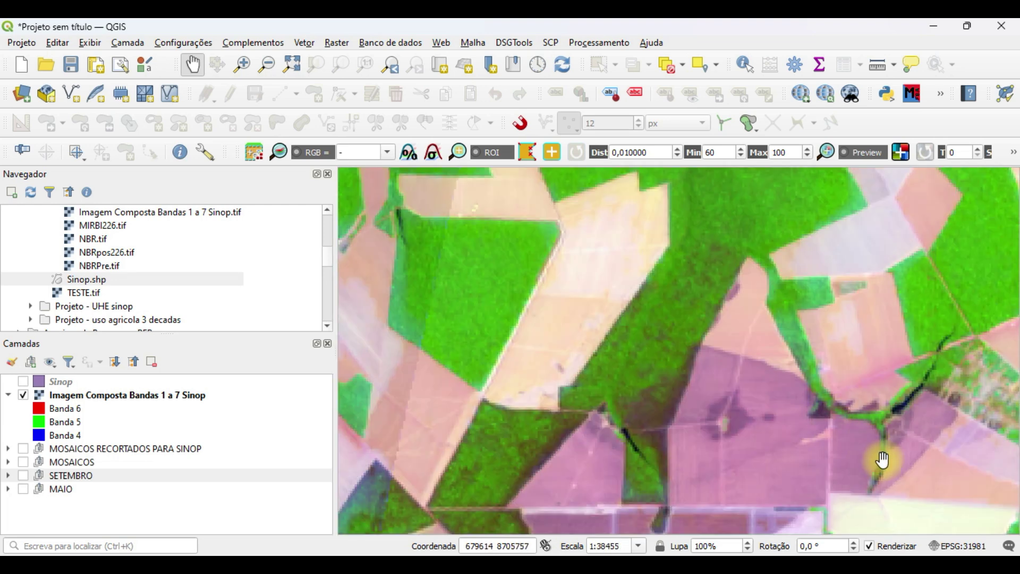
{"action": "left_click_drag", "start_coordinate": [882, 460], "coordinate": [767, 263]}
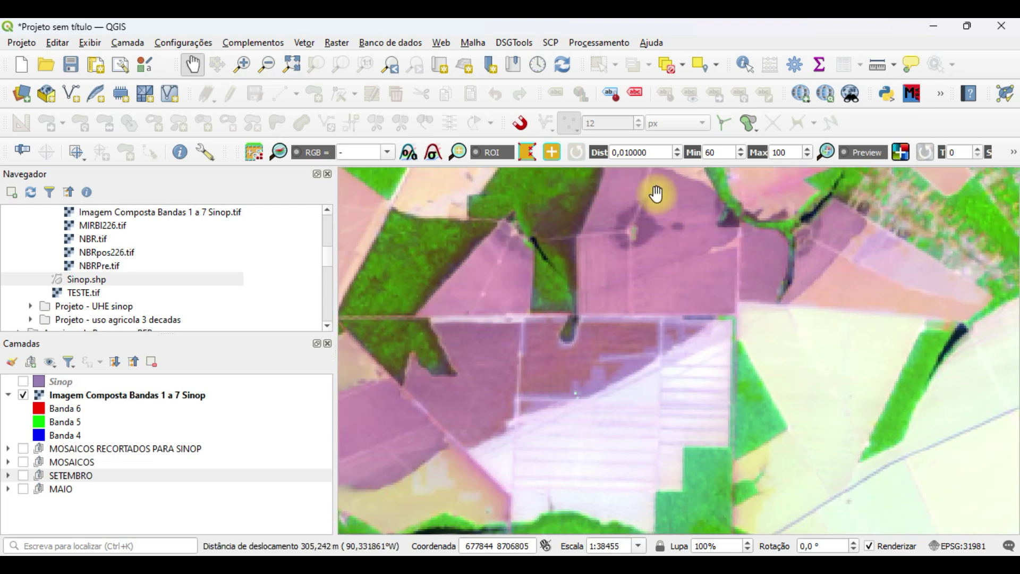
{"action": "scroll", "coordinate": [658, 194], "scroll_direction": "up", "scroll_amount": 3}
{"action": "scroll", "coordinate": [549, 327], "scroll_direction": "down", "scroll_amount": 4}
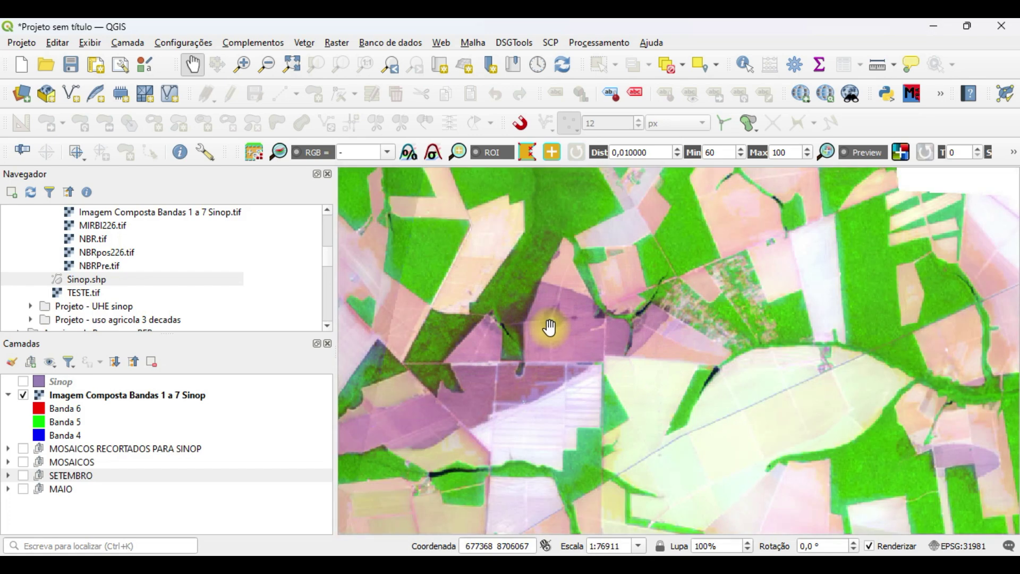
- Examine the purple patch beside the reservoir in the northwest and the dark strip just southeast of the city on the composite image
{"action": "scroll", "coordinate": [549, 326], "scroll_direction": "down", "scroll_amount": 1}
{"action": "left_click_drag", "start_coordinate": [485, 391], "coordinate": [834, 375]}
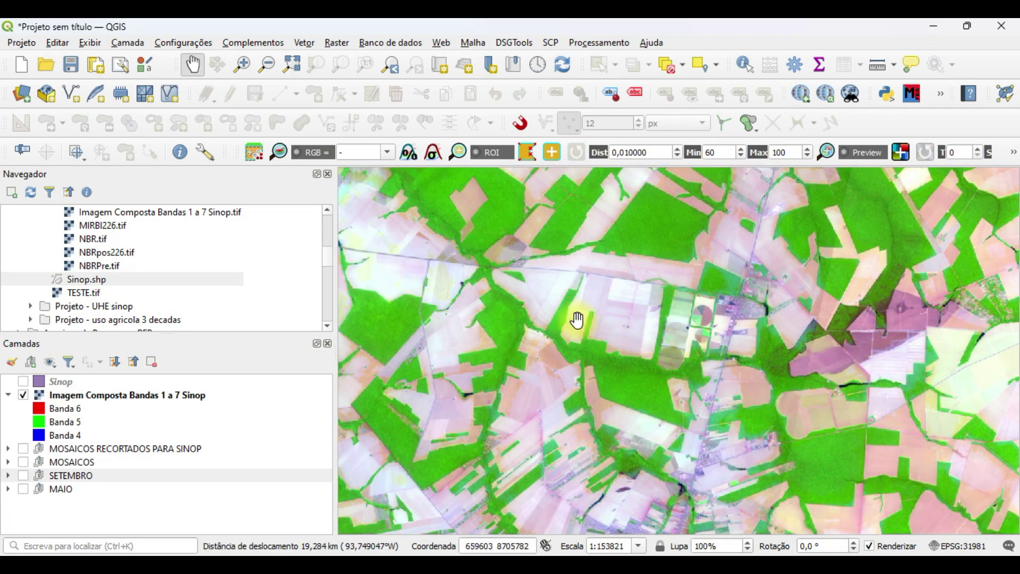
{"action": "left_click_drag", "start_coordinate": [573, 317], "coordinate": [845, 477]}
{"action": "scroll", "coordinate": [588, 284], "scroll_direction": "down", "scroll_amount": 1}
{"action": "scroll", "coordinate": [497, 234], "scroll_direction": "up", "scroll_amount": 3}
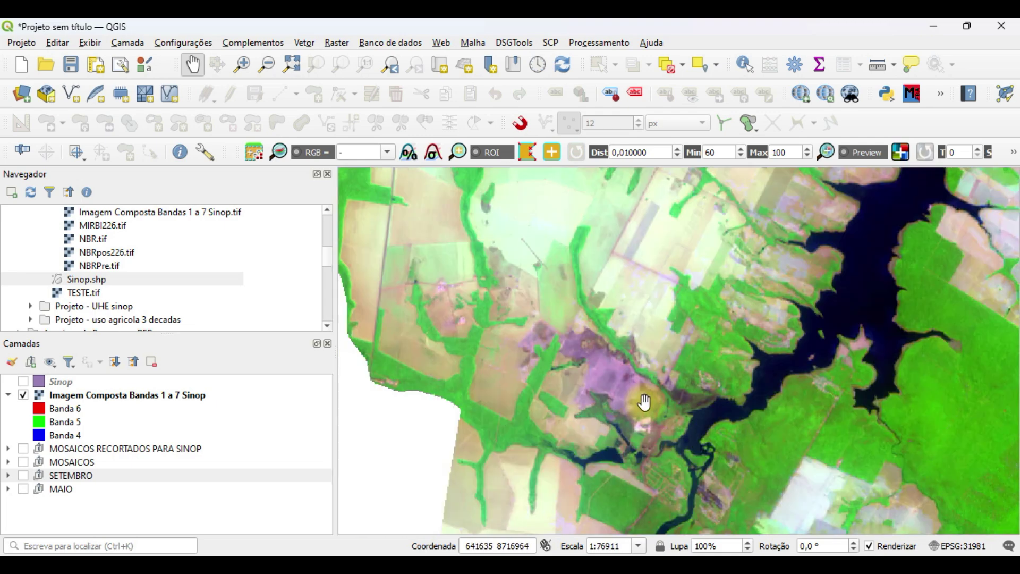
{"action": "scroll", "coordinate": [643, 403], "scroll_direction": "down", "scroll_amount": 3}
{"action": "left_click_drag", "start_coordinate": [756, 309], "coordinate": [715, 378]}
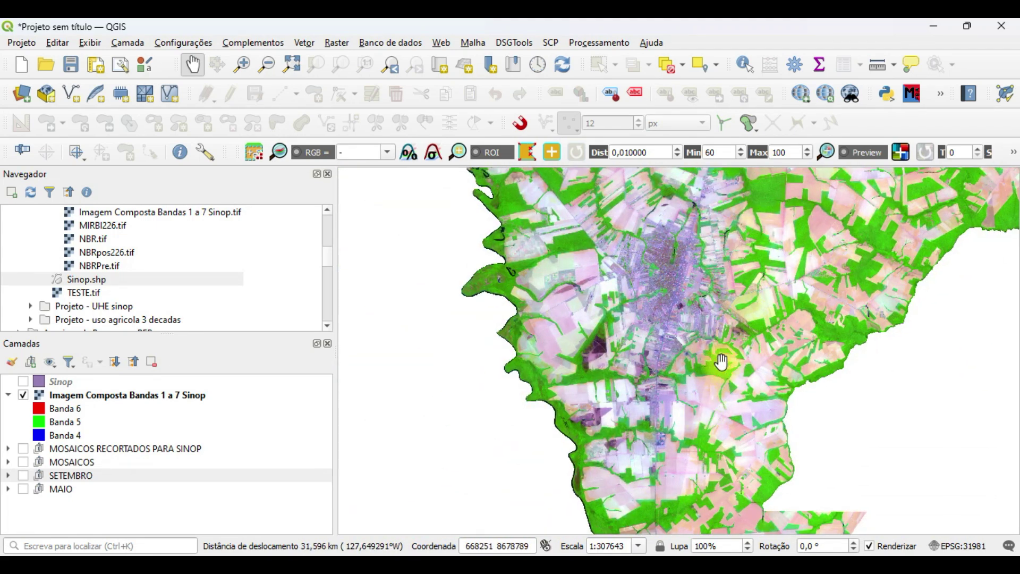
{"action": "scroll", "coordinate": [715, 378], "scroll_direction": "up", "scroll_amount": 3}
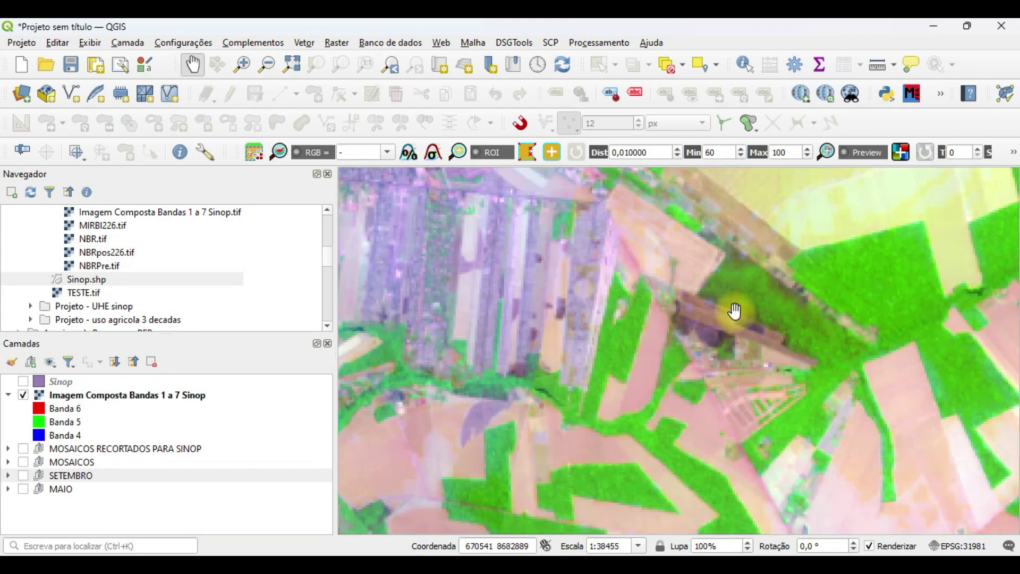
{"action": "scroll", "coordinate": [670, 368], "scroll_direction": "down", "scroll_amount": 2}
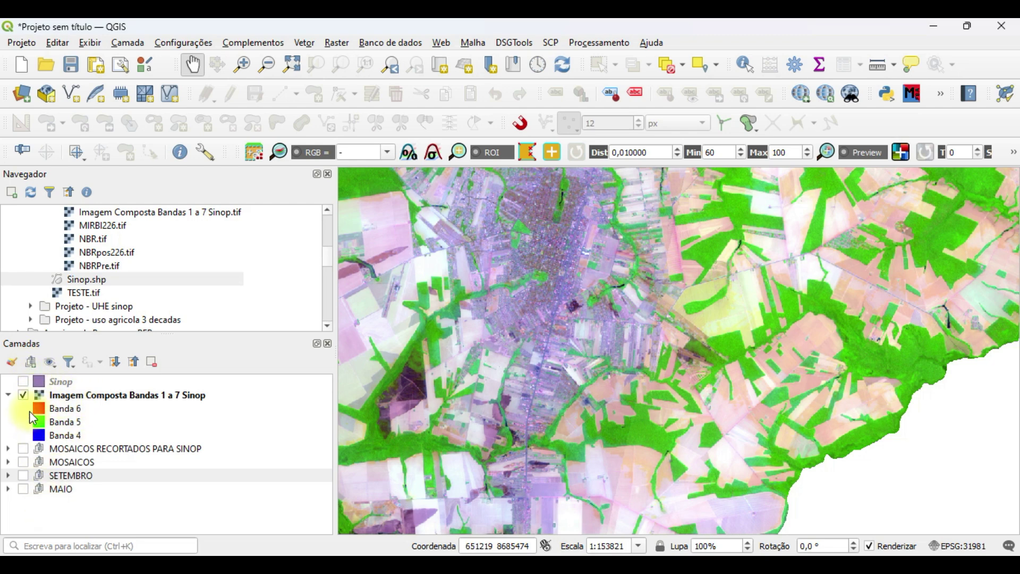
- Expand MOSAICOS RECORTADOS PARA SINOP and SETEMBRO, and place a new layer group directly above Imagem Composta Bandas 1 a 7 Sinop
{"action": "left_click", "coordinate": [8, 449]}
{"action": "scroll", "coordinate": [24, 491], "scroll_direction": "down", "scroll_amount": 1}
{"action": "left_click", "coordinate": [8, 514]}
{"action": "scroll", "coordinate": [21, 499], "scroll_direction": "down", "scroll_amount": 2}
{"action": "left_click_drag", "start_coordinate": [83, 514], "coordinate": [53, 434]}
{"action": "scroll", "coordinate": [53, 433], "scroll_direction": "up", "scroll_amount": 2}
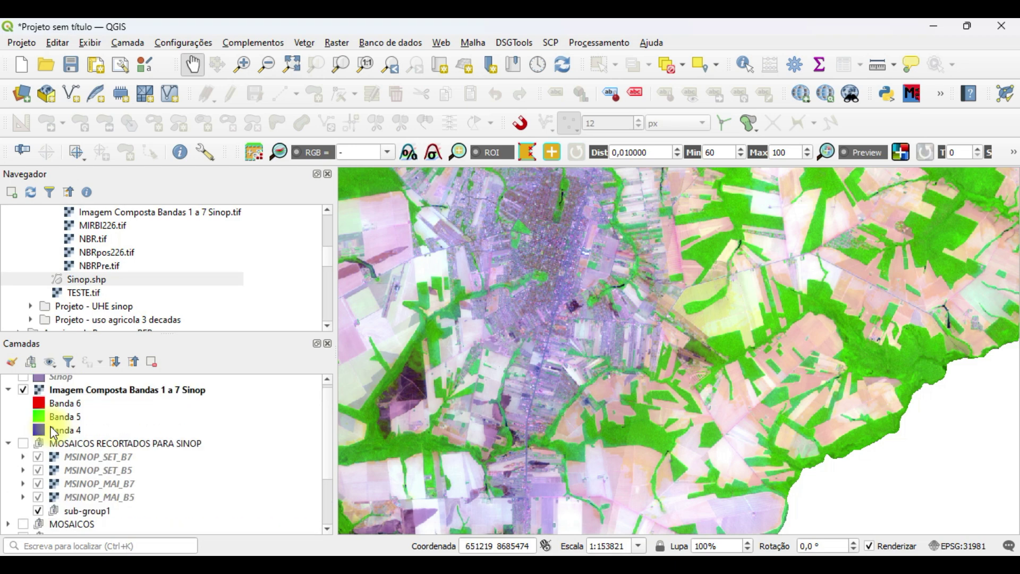
{"action": "left_click", "coordinate": [61, 525]}
{"action": "left_click_drag", "start_coordinate": [67, 512], "coordinate": [83, 392]}
{"action": "left_click", "coordinate": [58, 397]}
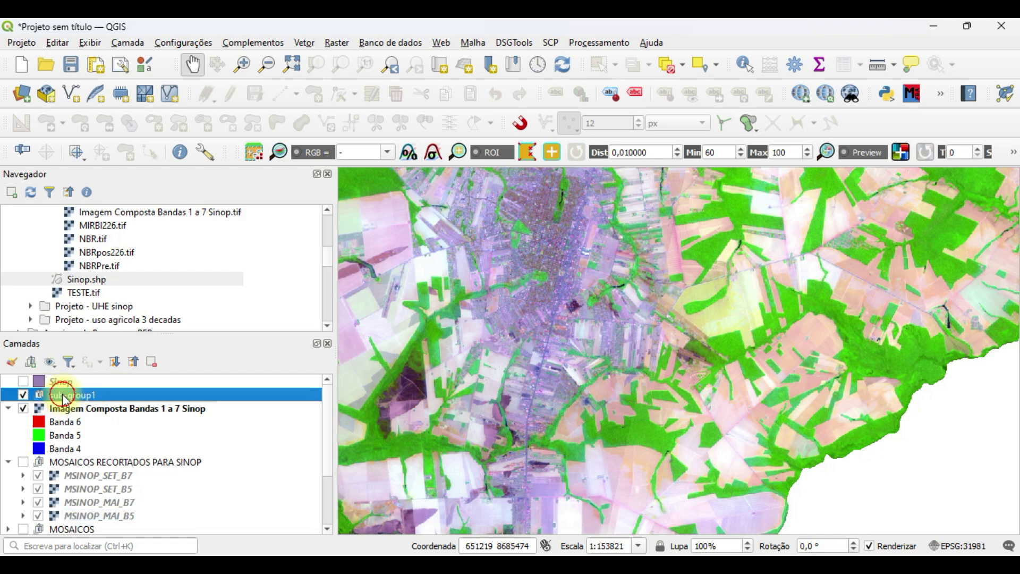
- Rename the new group to NBR, and hide and collapse Imagem Composta Bandas 1 a 7 Sinop
{"action": "right_click", "coordinate": [87, 400]}
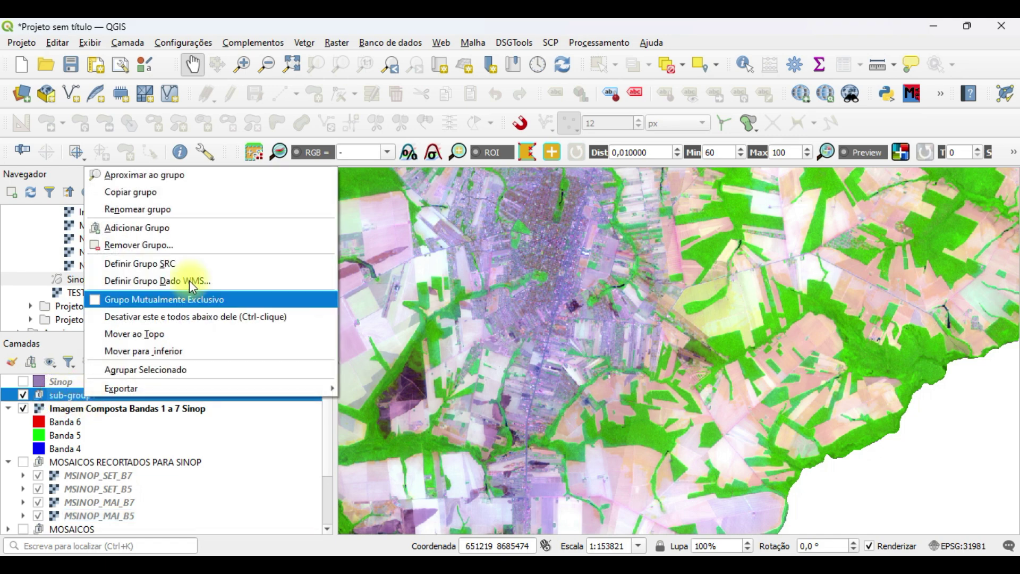
{"action": "left_click", "coordinate": [164, 211]}
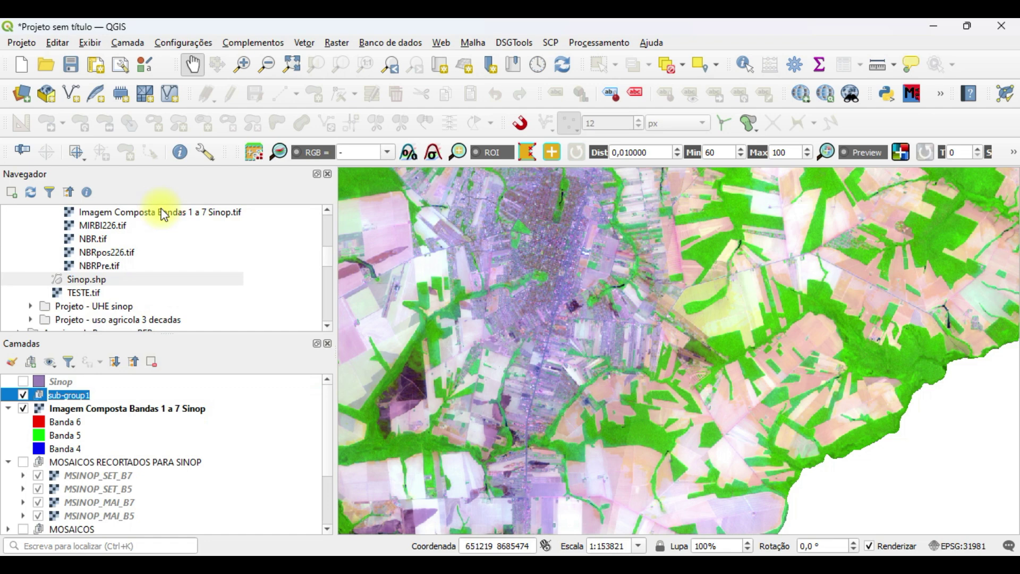
{"action": "type", "text": "nbr"}
{"action": "key", "text": "BackSpace"}
{"action": "key", "text": "BackSpace"}
{"action": "key", "text": "BackSpace"}
{"action": "type", "text": "NBR"}
{"action": "key", "text": "Return"}
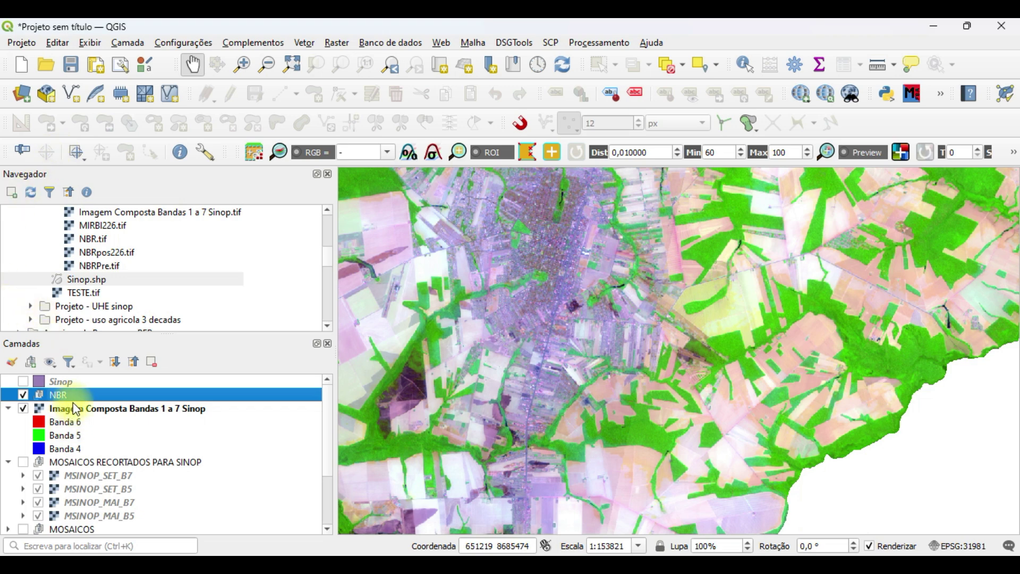
{"action": "left_click", "coordinate": [22, 410]}
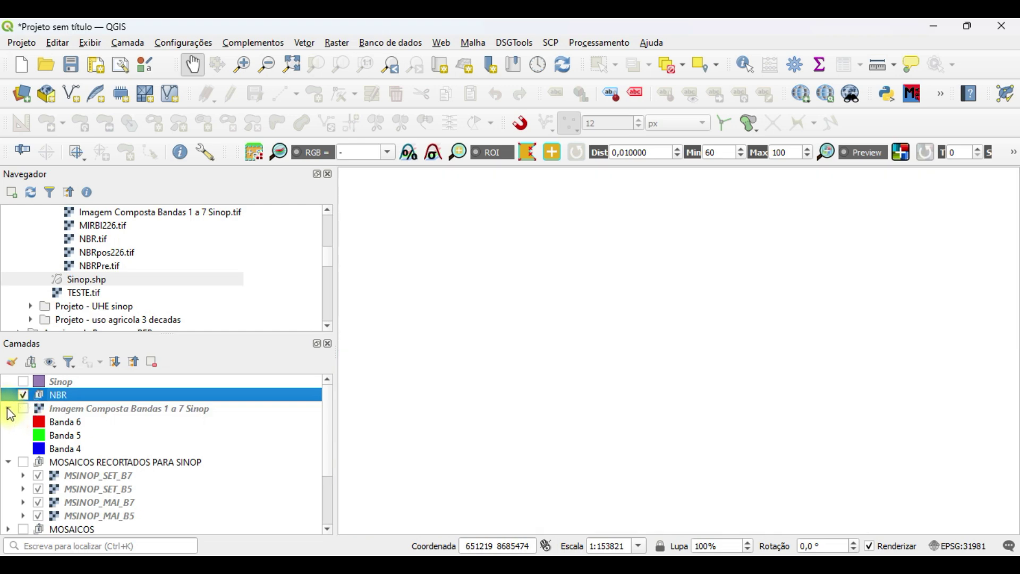
{"action": "left_click", "coordinate": [9, 409]}
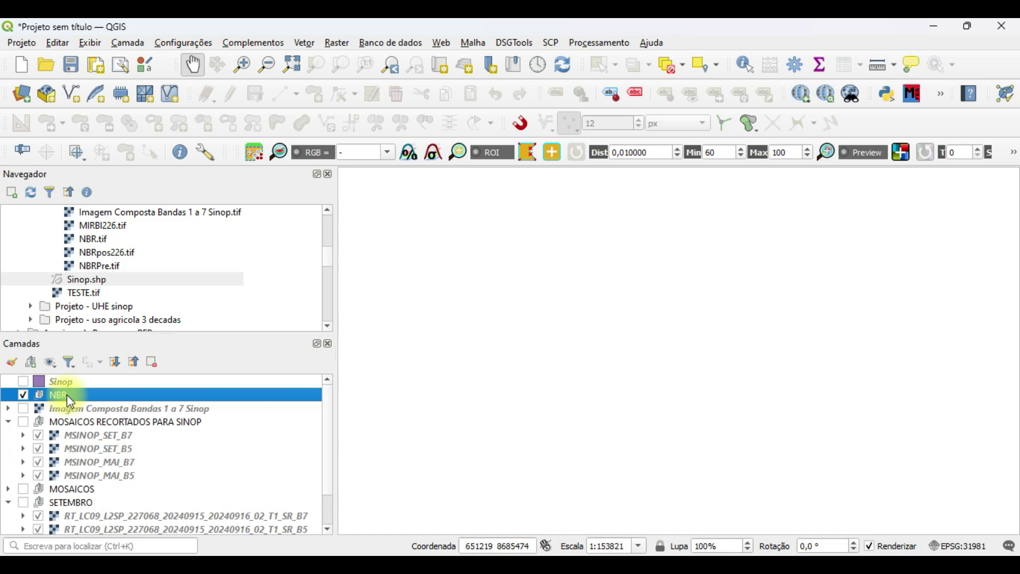
- Start a raster calculation with the May NBR numerator ( "MSINOP_MAI_B5@1" - "MSINOP_MAI_B7@1" )
{"action": "left_click", "coordinate": [339, 45]}
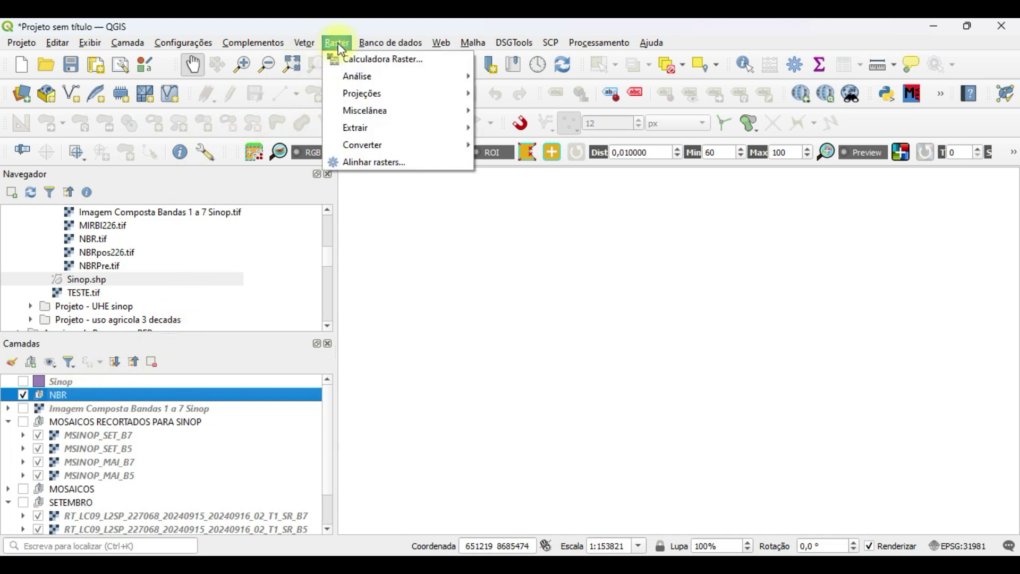
{"action": "left_click", "coordinate": [346, 60]}
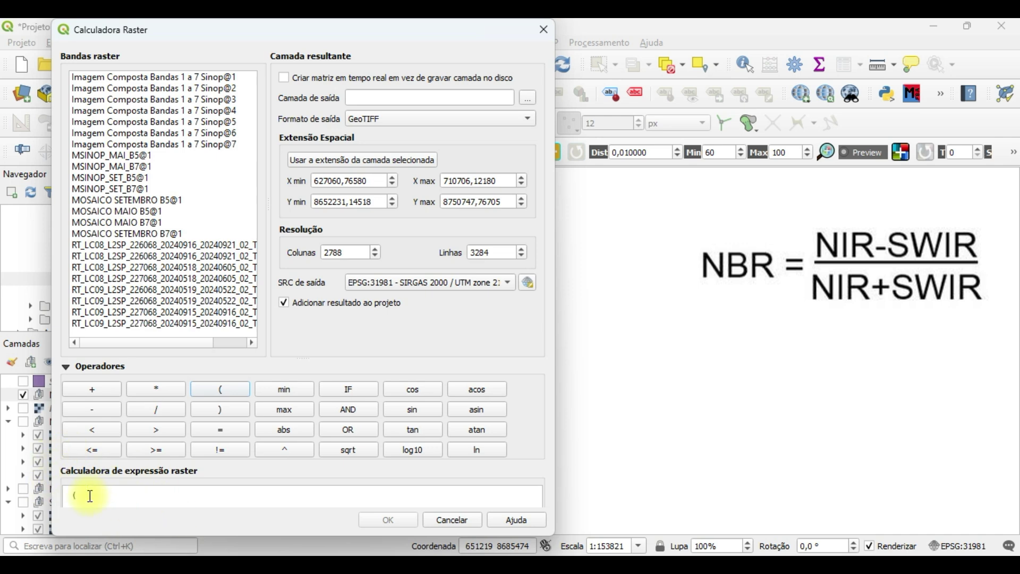
{"action": "double_click", "coordinate": [114, 154]}
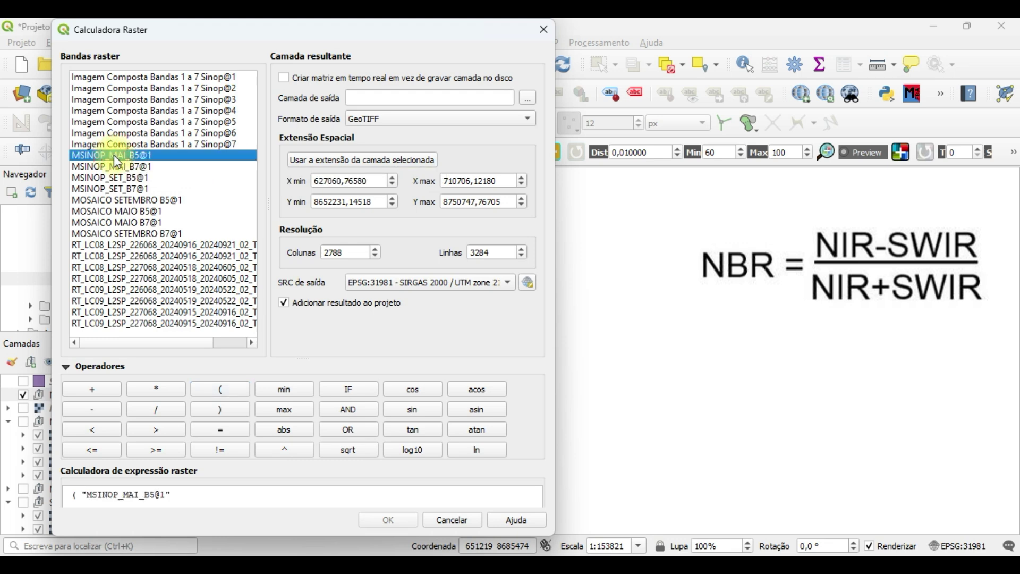
{"action": "left_click", "coordinate": [92, 409]}
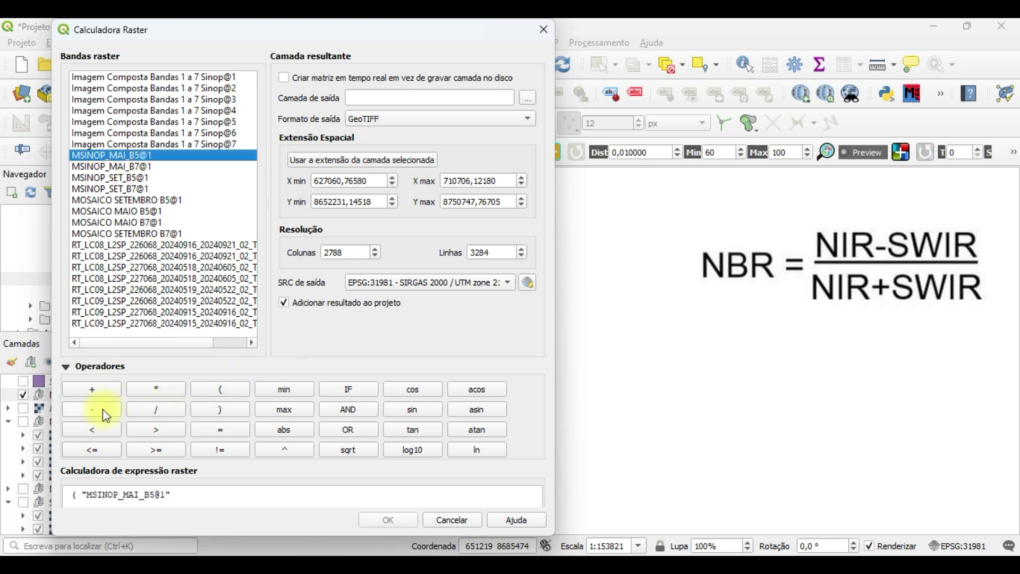
{"action": "double_click", "coordinate": [123, 166]}
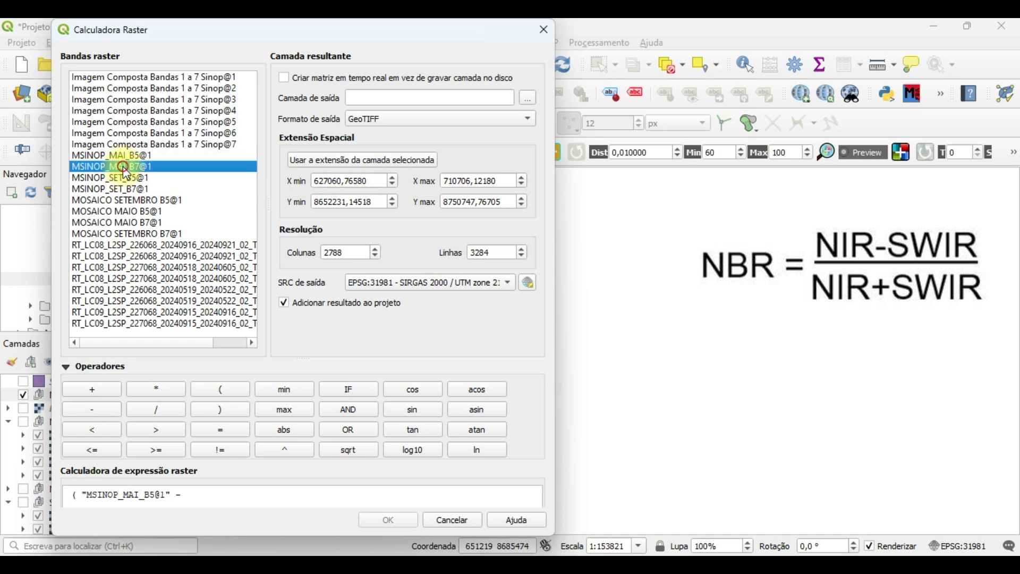
{"action": "left_click", "coordinate": [216, 408]}
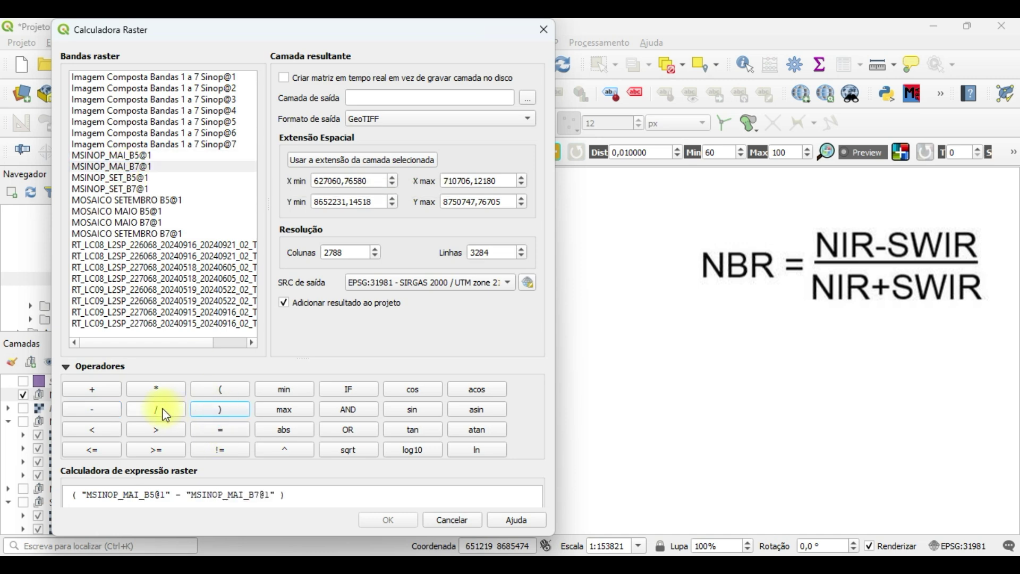
- Complete the NBR expression by dividing by ( "MSINOP_MAI_B5@1" + "MSINOP_MAI_B7@1" )
{"action": "left_click", "coordinate": [167, 414]}
{"action": "left_click", "coordinate": [227, 389]}
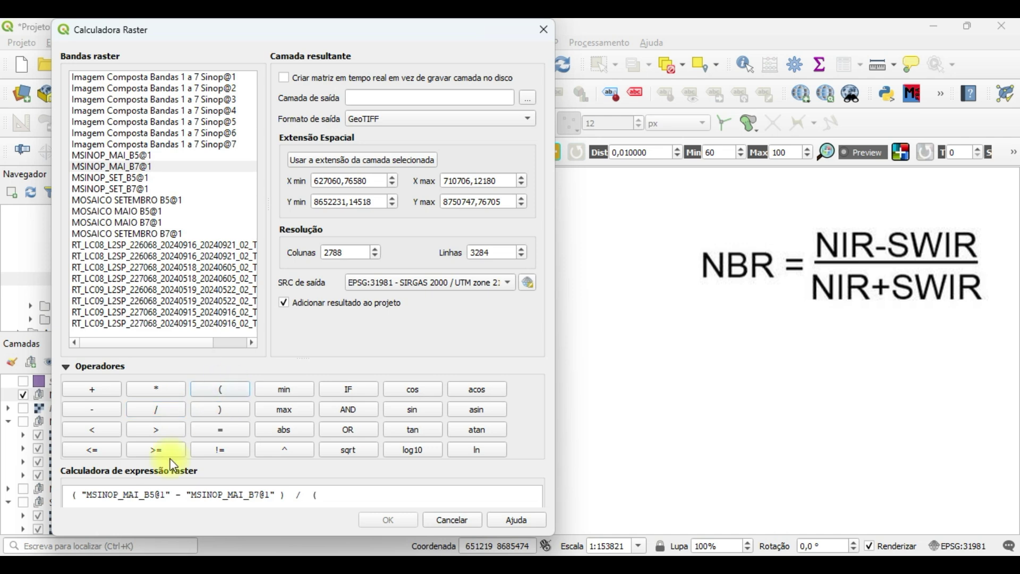
{"action": "double_click", "coordinate": [142, 155]}
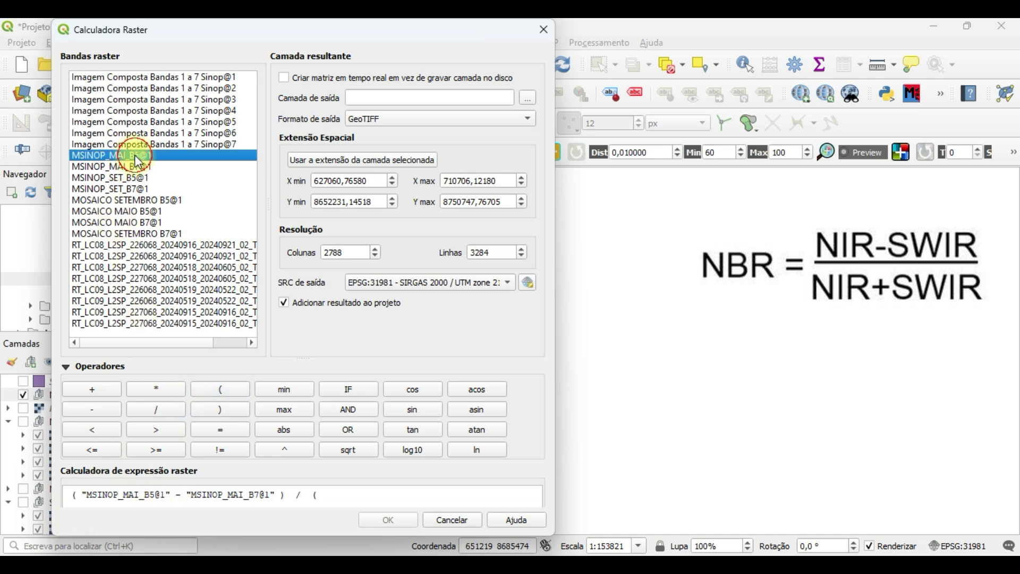
{"action": "left_click", "coordinate": [91, 390]}
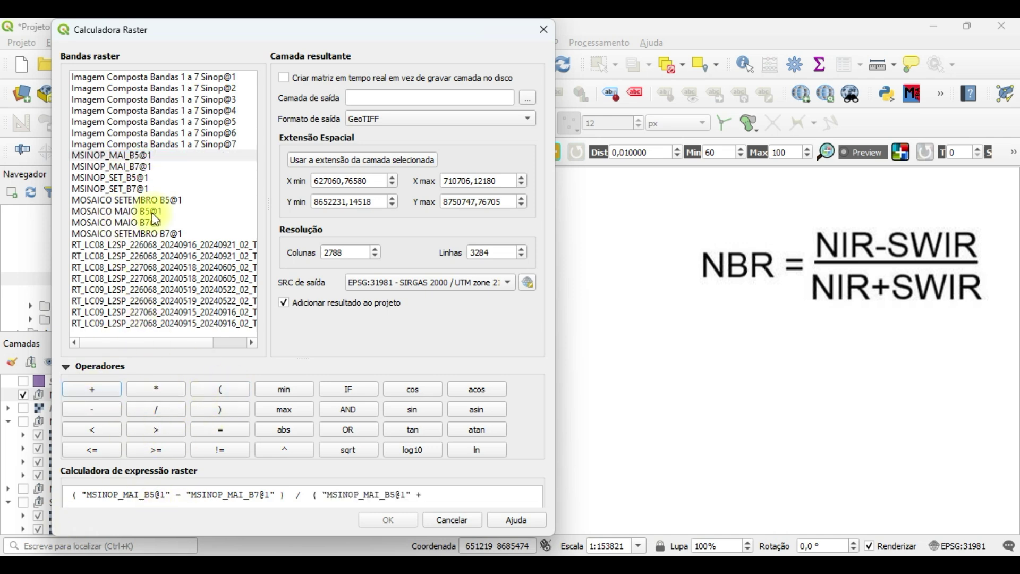
{"action": "double_click", "coordinate": [148, 167]}
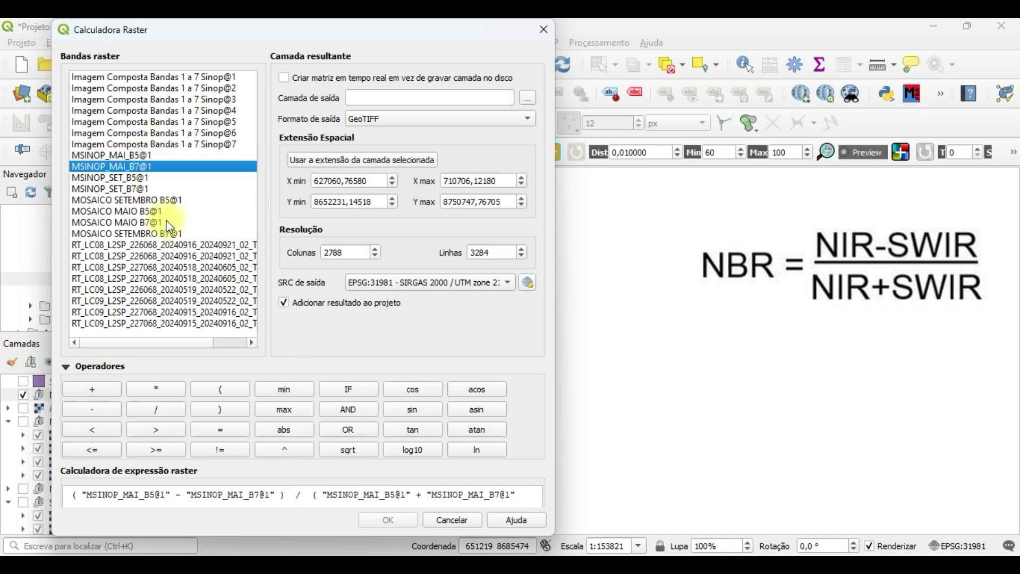
{"action": "left_click", "coordinate": [220, 409]}
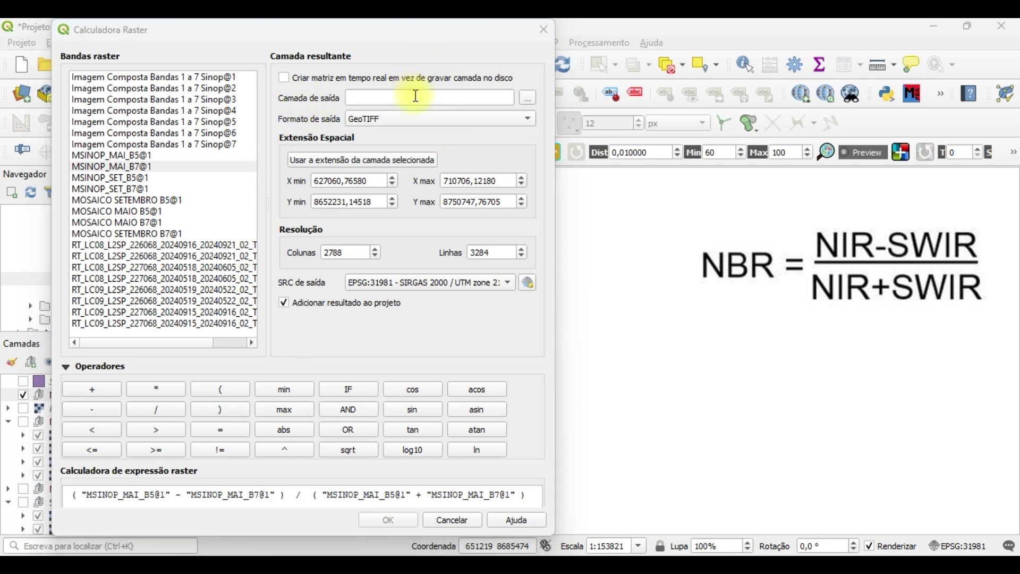
- Set the output layer to NBRPRE in the project's RESULTADOS folder and run the raster calculation
{"action": "left_click", "coordinate": [528, 101]}
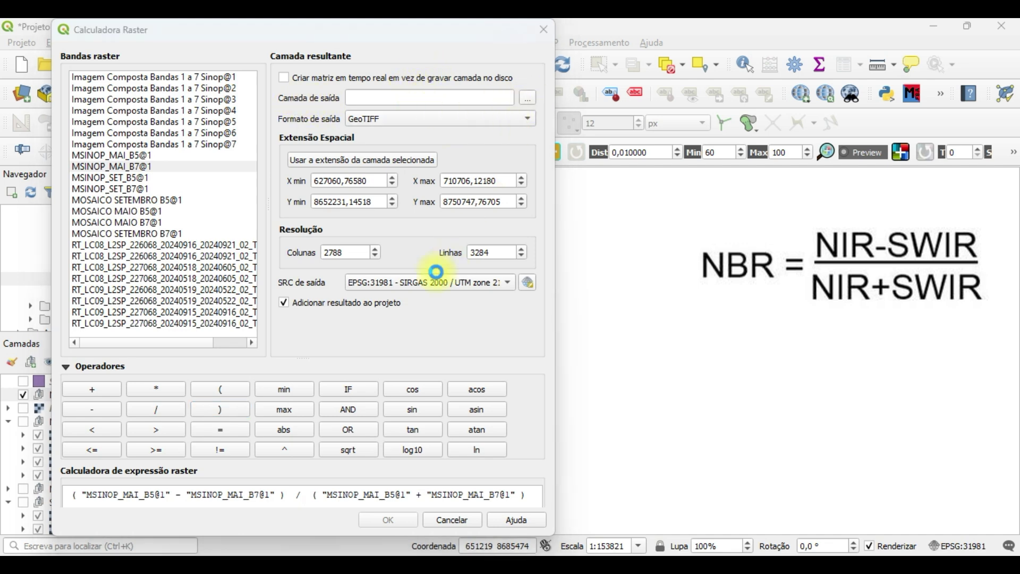
{"action": "left_click", "coordinate": [206, 86]}
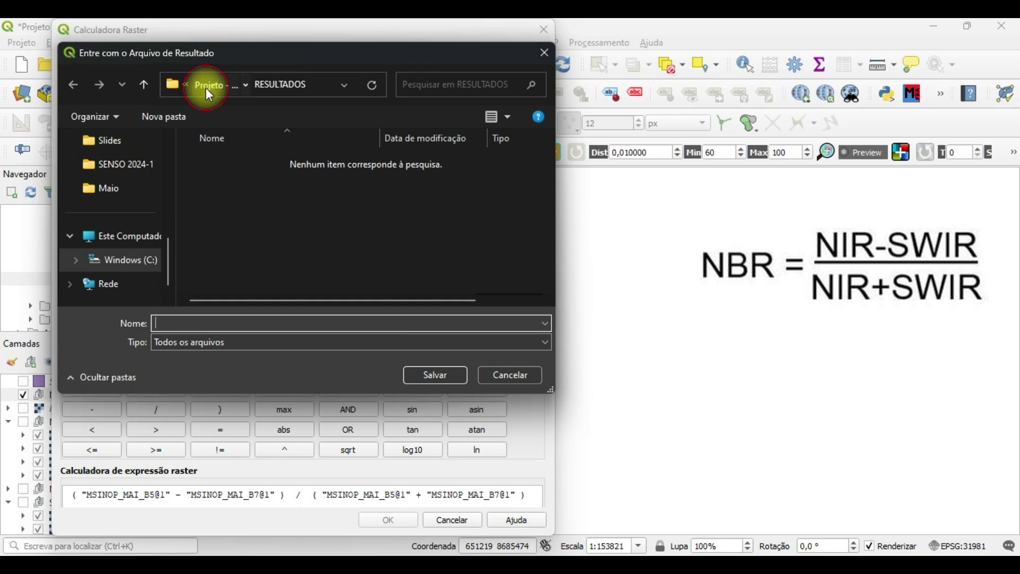
{"action": "double_click", "coordinate": [227, 207]}
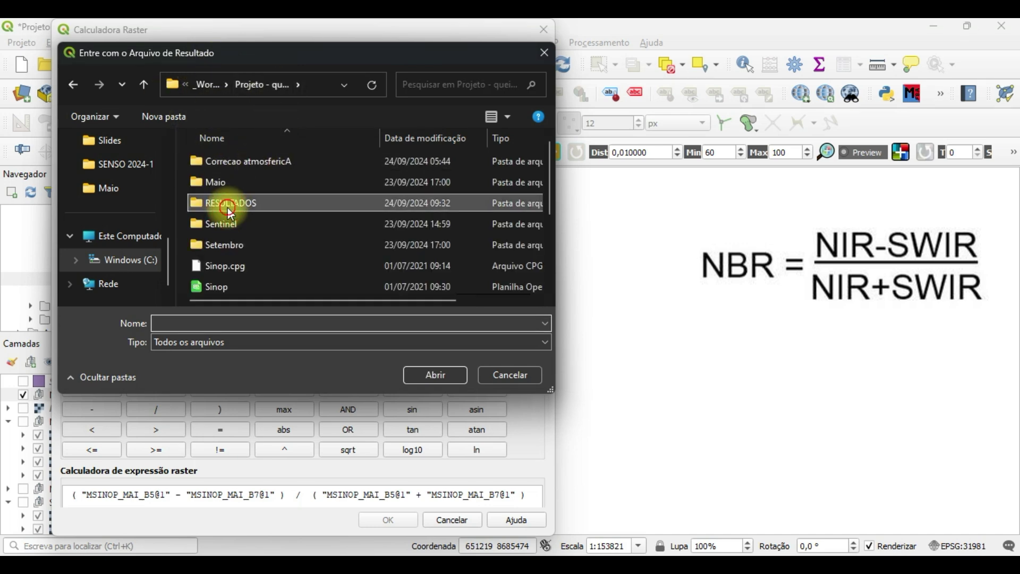
{"action": "left_click", "coordinate": [250, 327]}
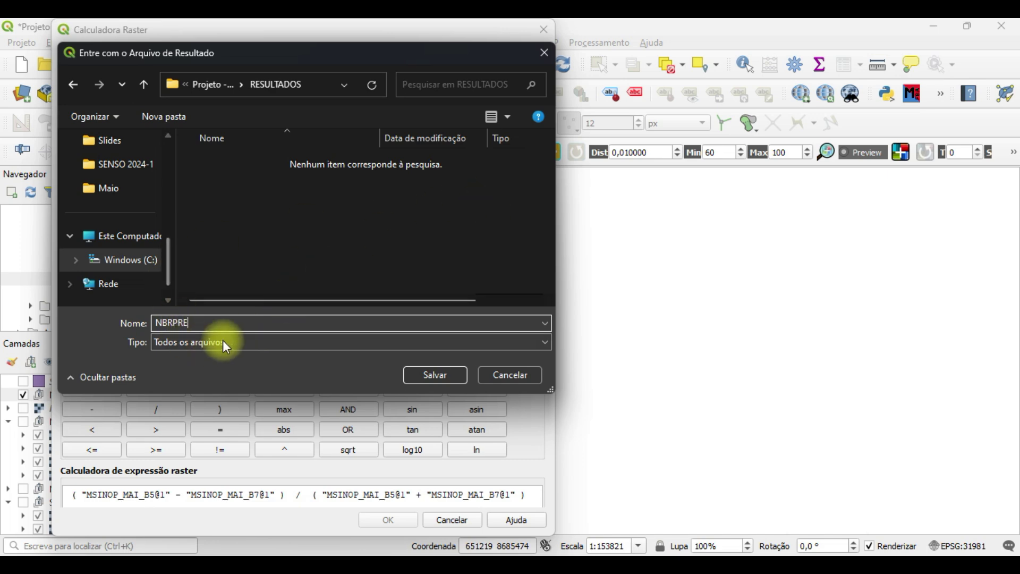
{"action": "left_click", "coordinate": [440, 376]}
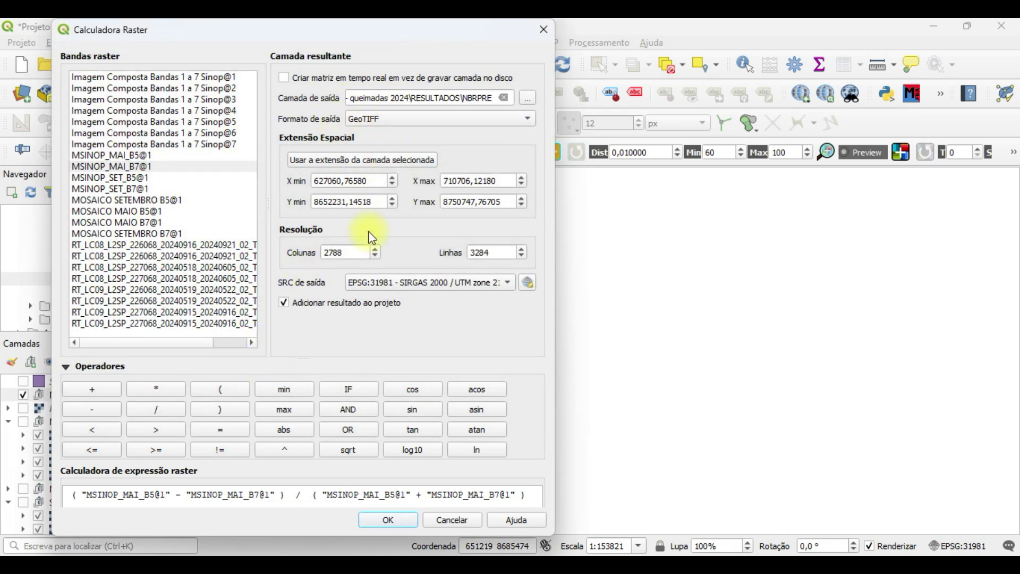
{"action": "left_click", "coordinate": [385, 519]}
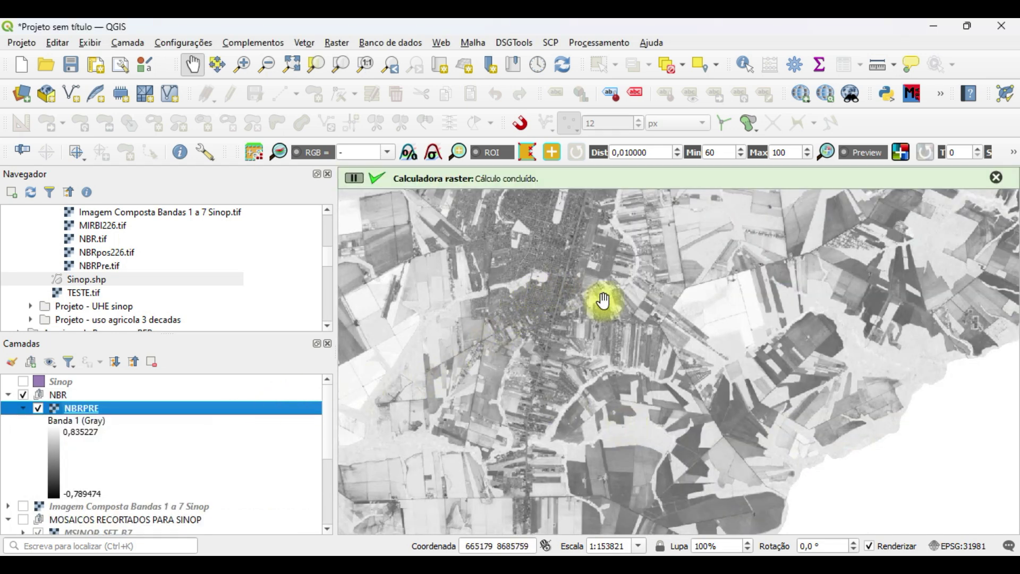
- View the full NBRPRE layer and calculate its raster histogram to examine the pixel value distribution
{"action": "scroll", "coordinate": [619, 303], "scroll_direction": "down", "scroll_amount": 2}
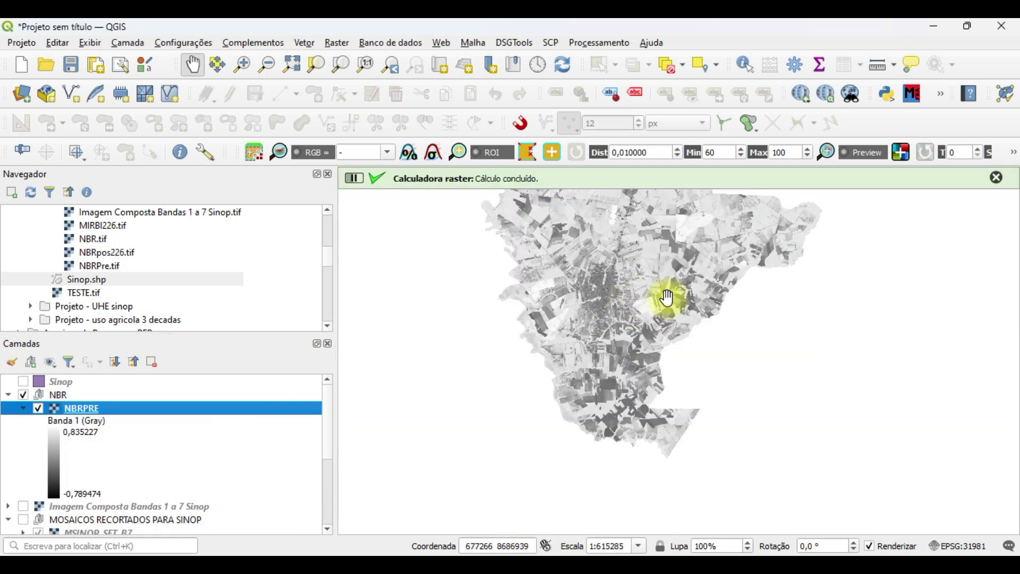
{"action": "left_click_drag", "start_coordinate": [585, 255], "coordinate": [587, 324]}
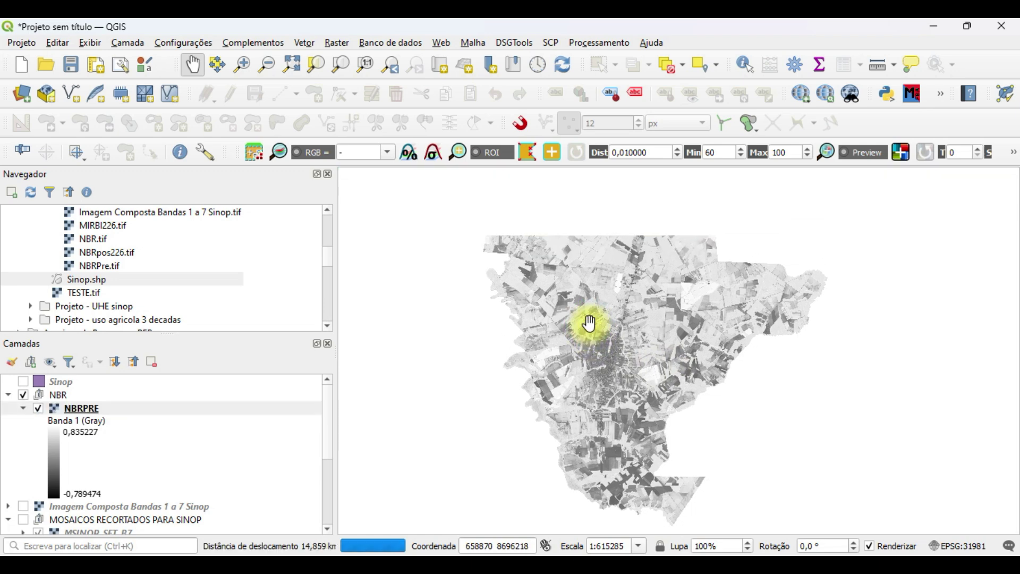
{"action": "right_click", "coordinate": [80, 412]}
{"action": "left_click", "coordinate": [139, 402]}
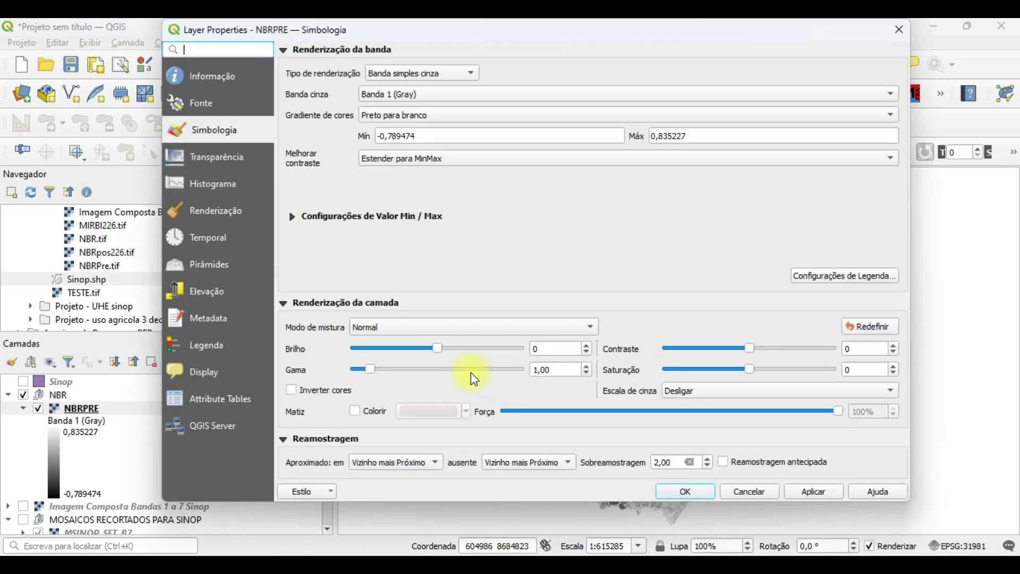
{"action": "left_click", "coordinate": [204, 186]}
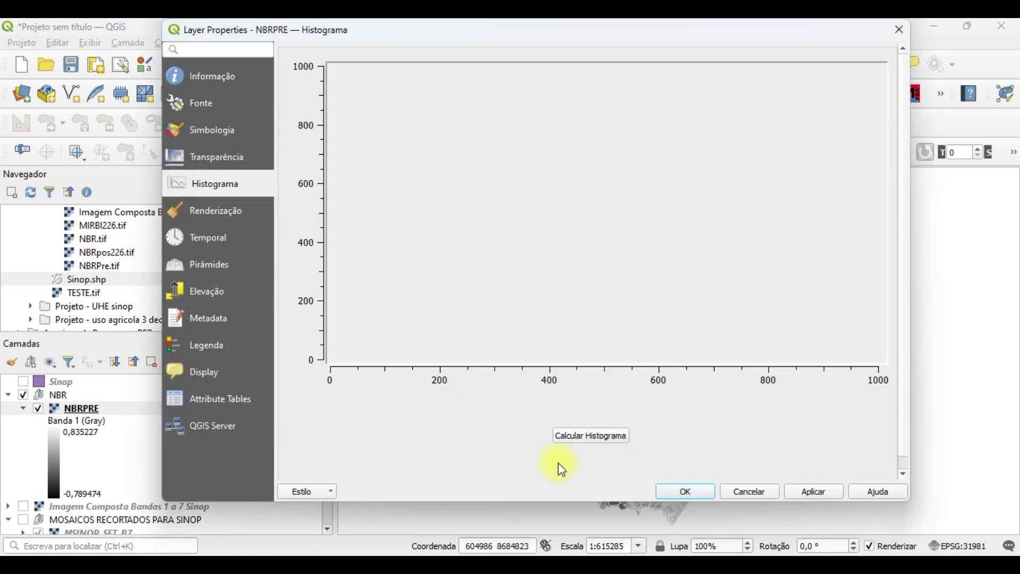
{"action": "left_click", "coordinate": [582, 437]}
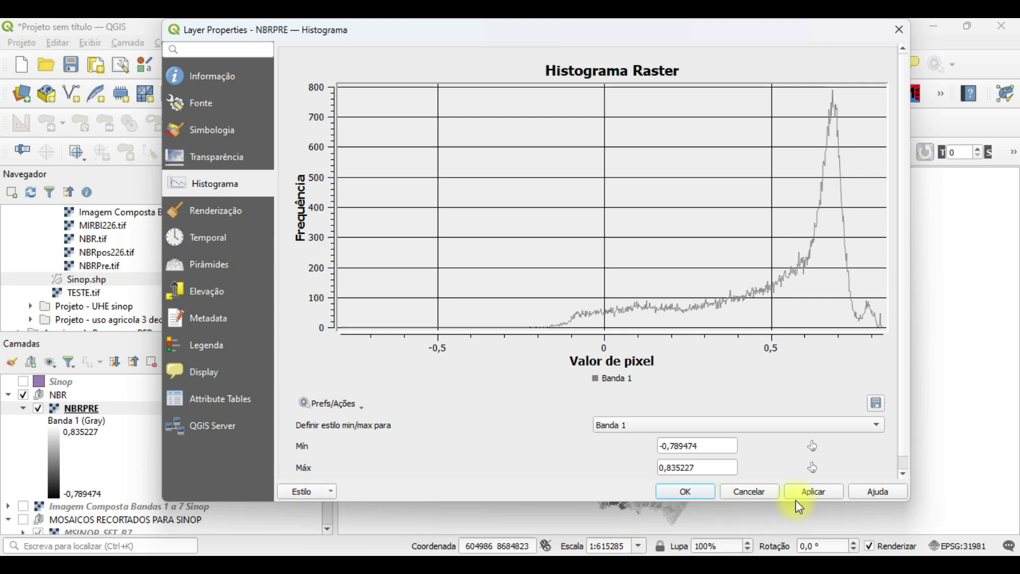
{"action": "left_click", "coordinate": [898, 32]}
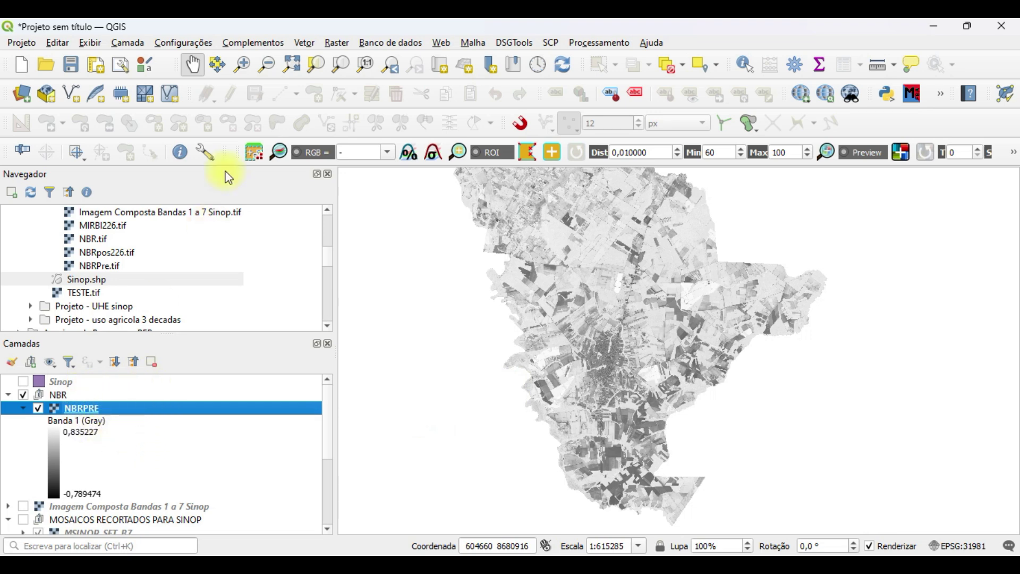
- Start a raster calculation with the September NBR numerator ( "MSINOP_SET_B5@1" - "MSINOP_SET_B7@1" )
{"action": "left_click", "coordinate": [341, 45]}
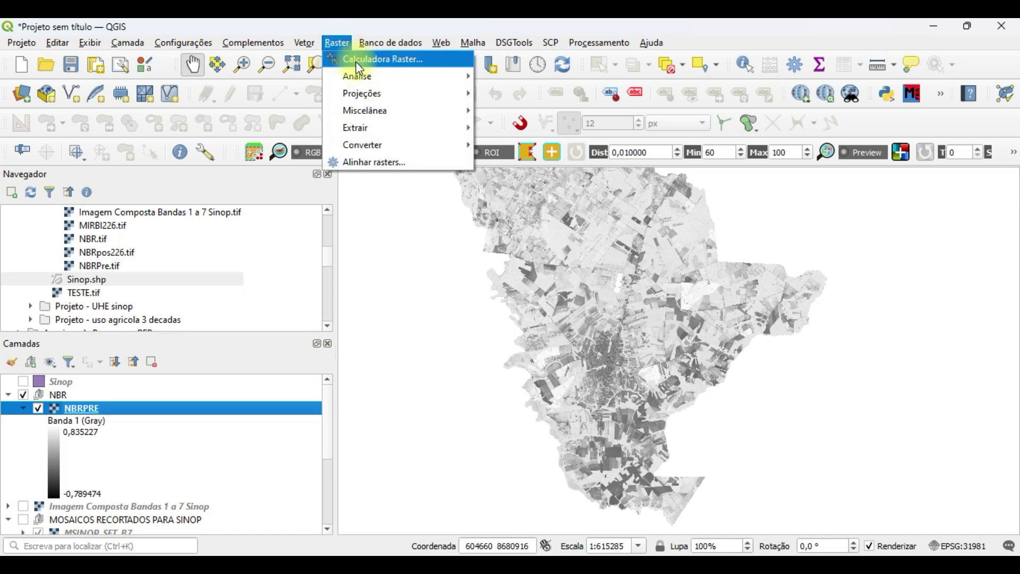
{"action": "left_click", "coordinate": [360, 61]}
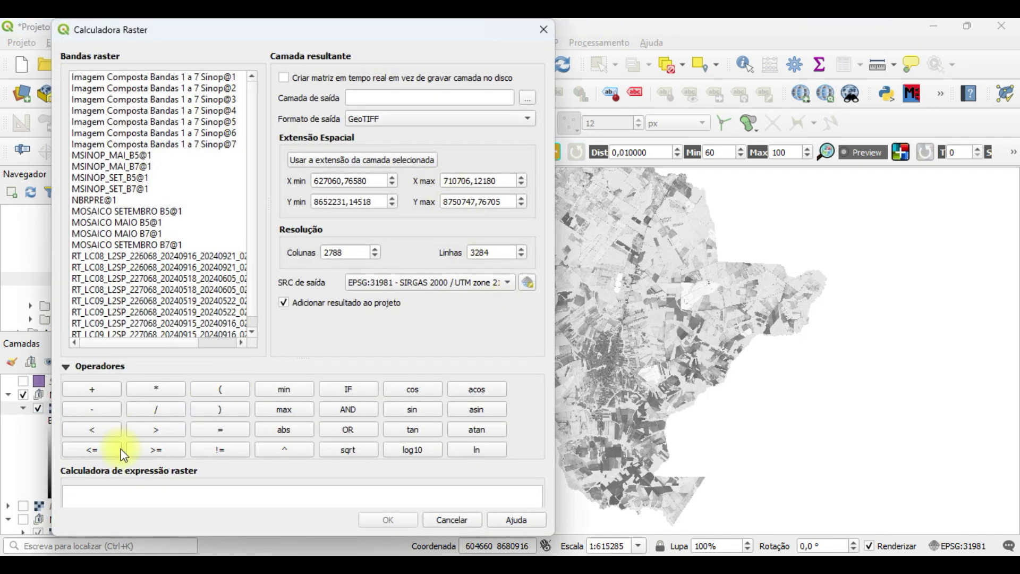
{"action": "left_click", "coordinate": [219, 390]}
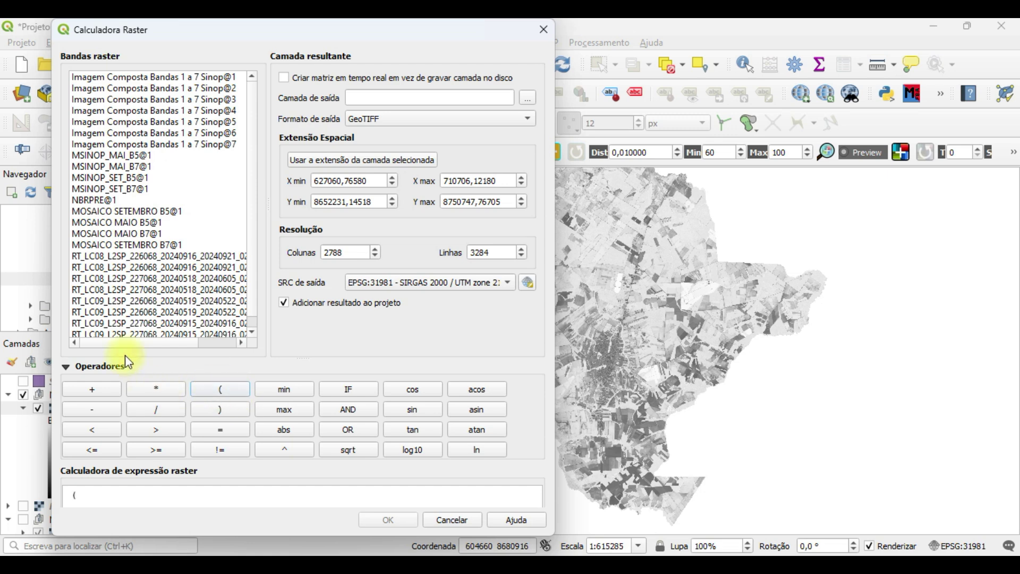
{"action": "double_click", "coordinate": [130, 179]}
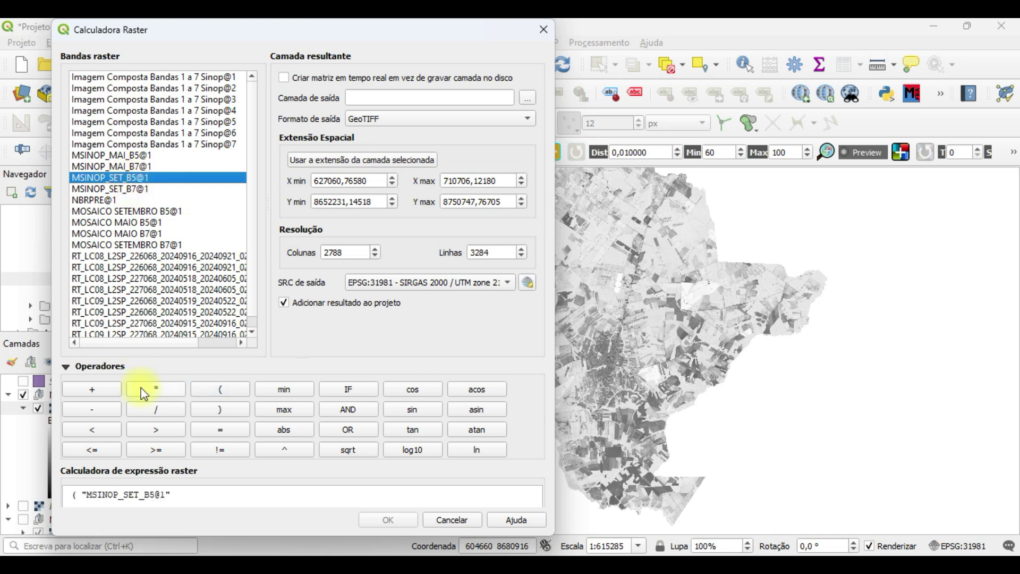
{"action": "left_click", "coordinate": [96, 408]}
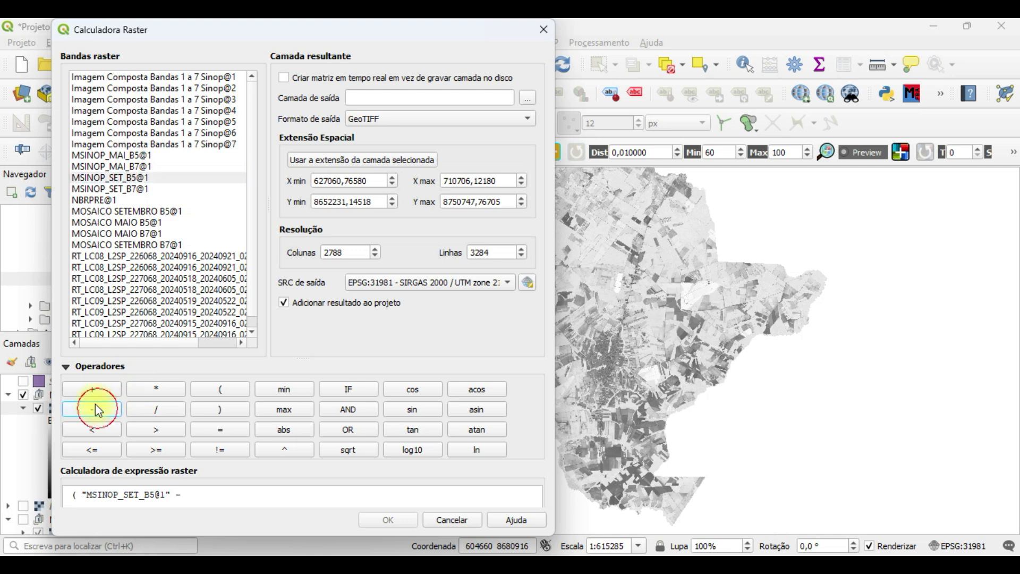
{"action": "double_click", "coordinate": [148, 189]}
{"action": "left_click", "coordinate": [220, 411]}
- Complete the September NBR expression by dividing by ( "MSINOP_SET_B5@1" + "MSINOP_SET_B7@1" )
{"action": "left_click", "coordinate": [157, 410]}
{"action": "left_click", "coordinate": [222, 391]}
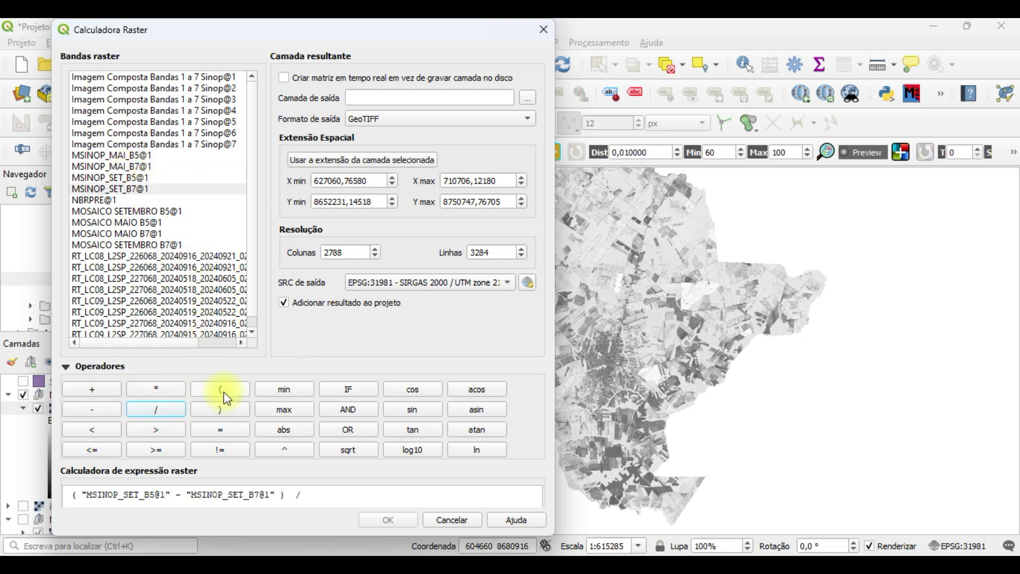
{"action": "double_click", "coordinate": [143, 179]}
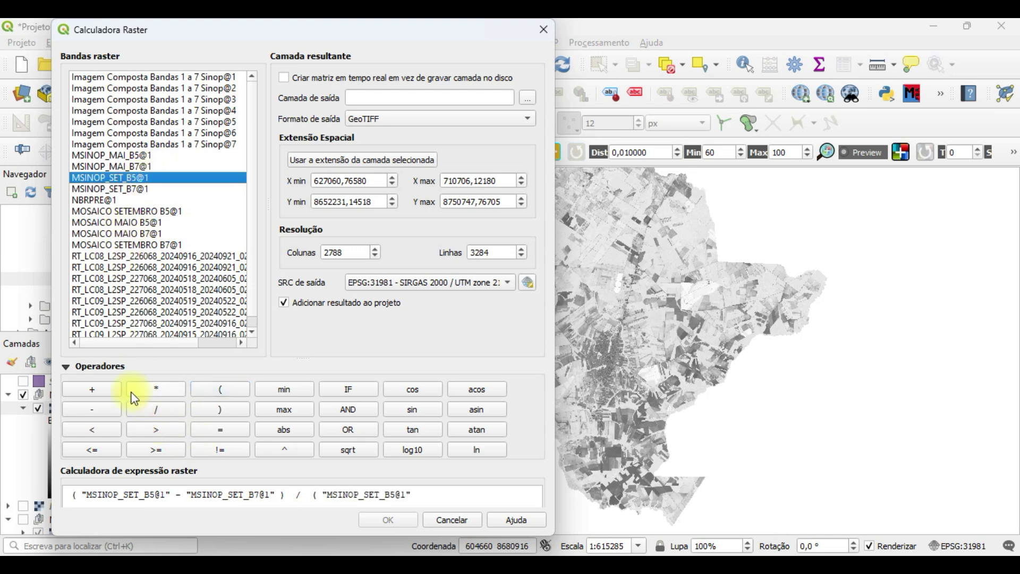
{"action": "left_click", "coordinate": [95, 391]}
{"action": "double_click", "coordinate": [141, 190]}
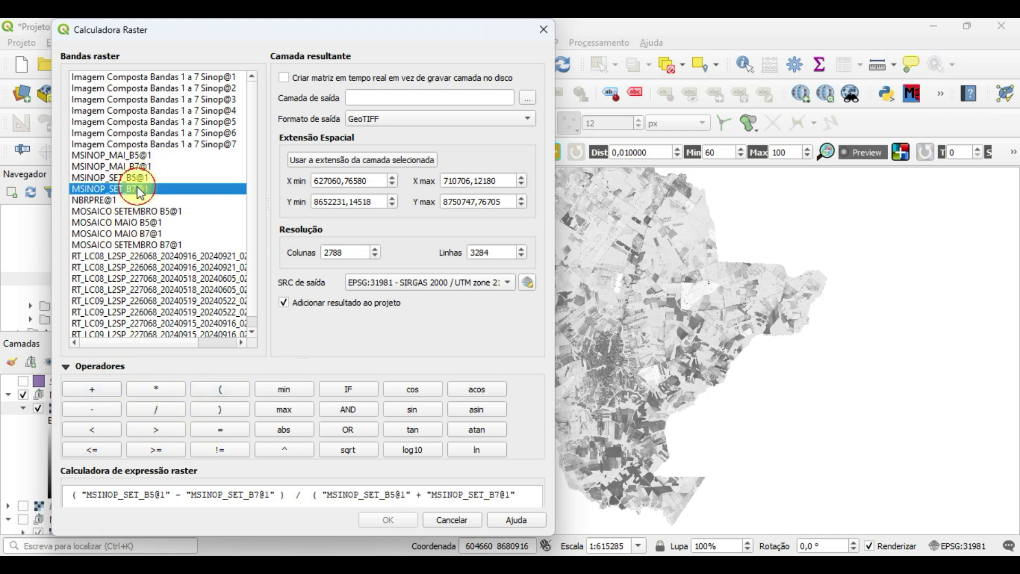
{"action": "left_click", "coordinate": [211, 412]}
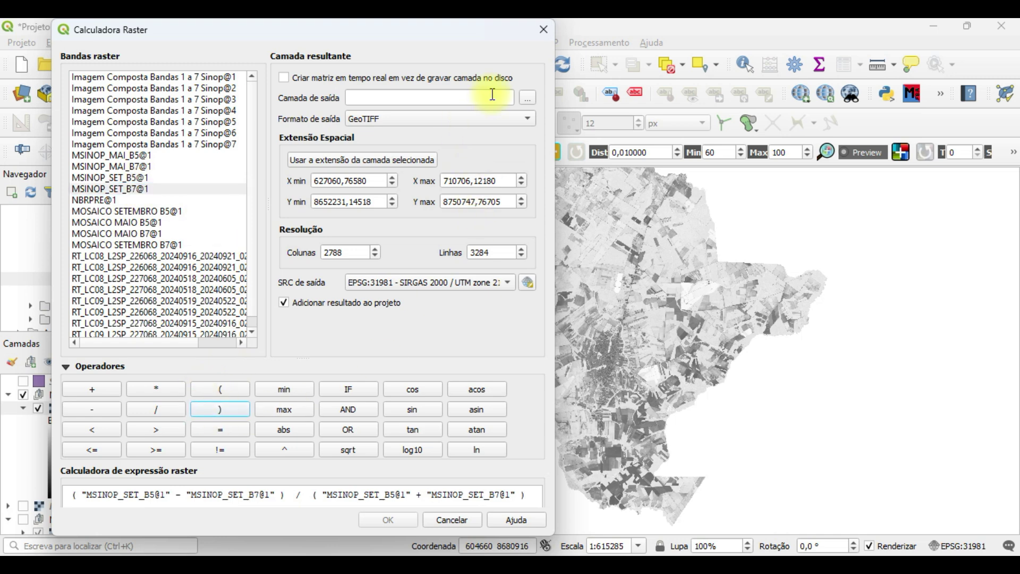
- Set the output layer to NBRPOS in the RESULTADOS folder and run the raster calculation
{"action": "left_click", "coordinate": [525, 101]}
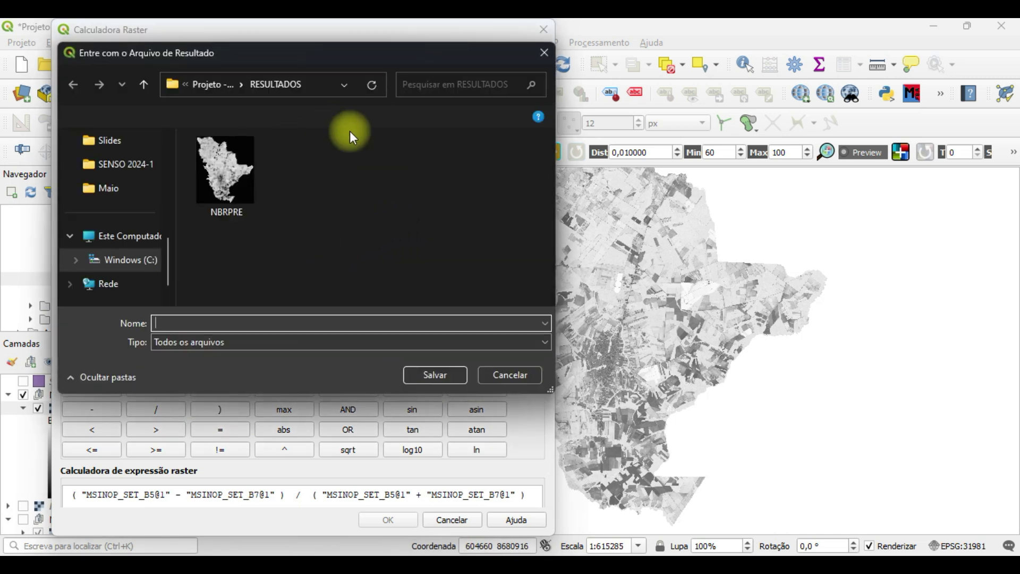
{"action": "left_click", "coordinate": [222, 323]}
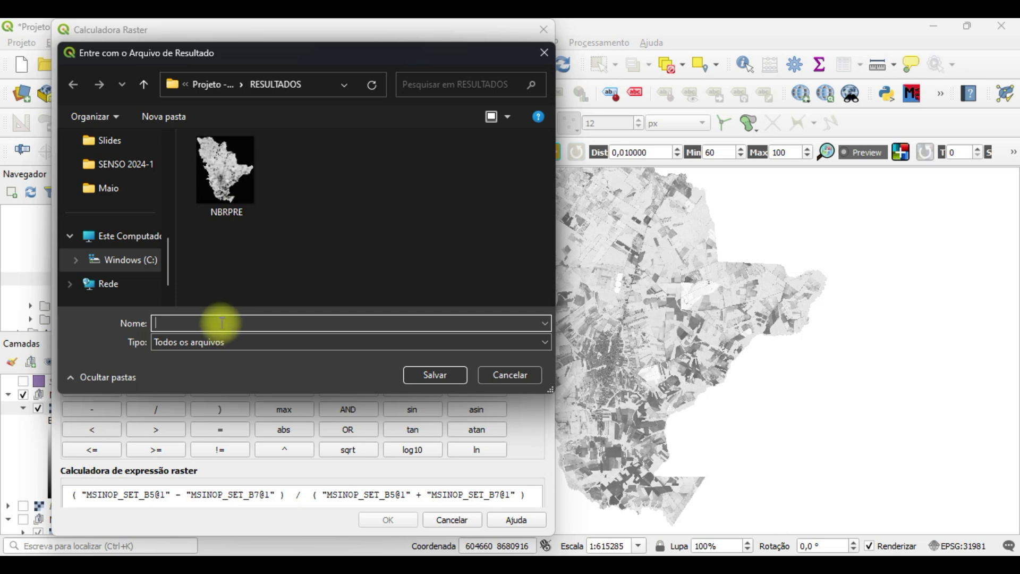
{"action": "type", "text": "NBRPOS"}
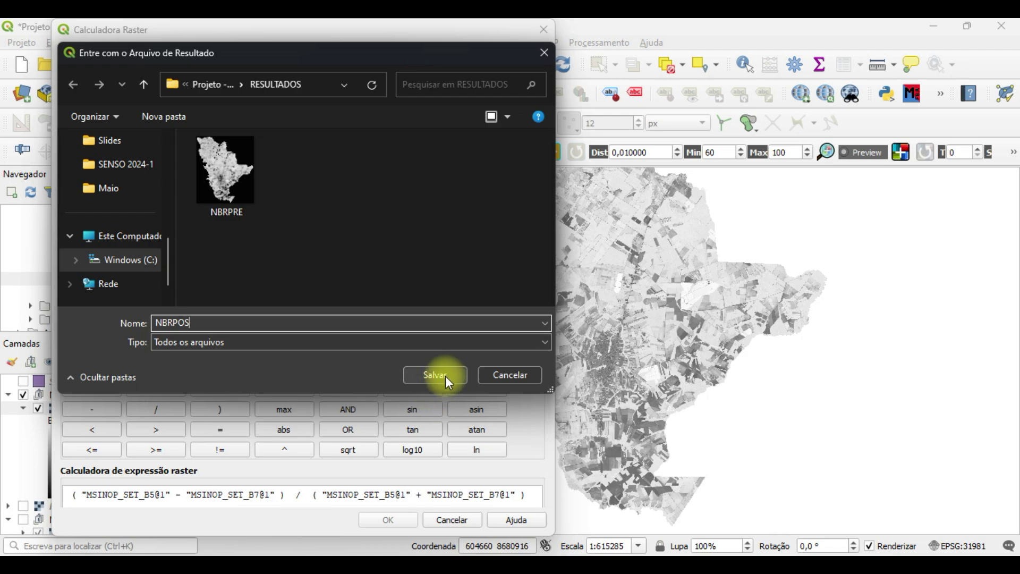
{"action": "left_click", "coordinate": [445, 375]}
{"action": "left_click", "coordinate": [393, 520]}
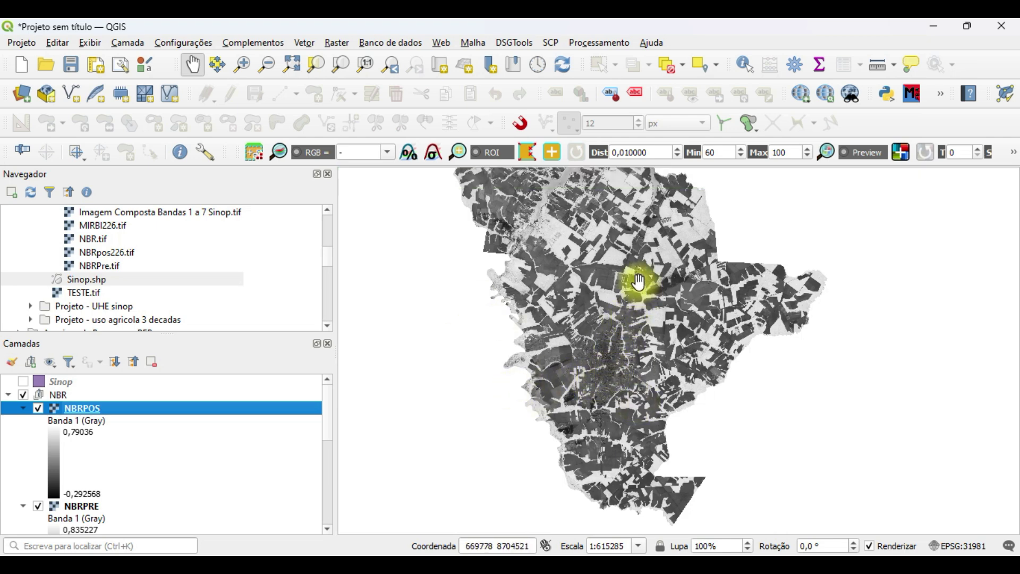
- Compare the NBRPOS layer with NBRPRE across the municipality by toggling NBRPOS's visibility
{"action": "left_click_drag", "start_coordinate": [636, 277], "coordinate": [649, 351]}
{"action": "scroll", "coordinate": [649, 343], "scroll_direction": "down", "scroll_amount": 1}
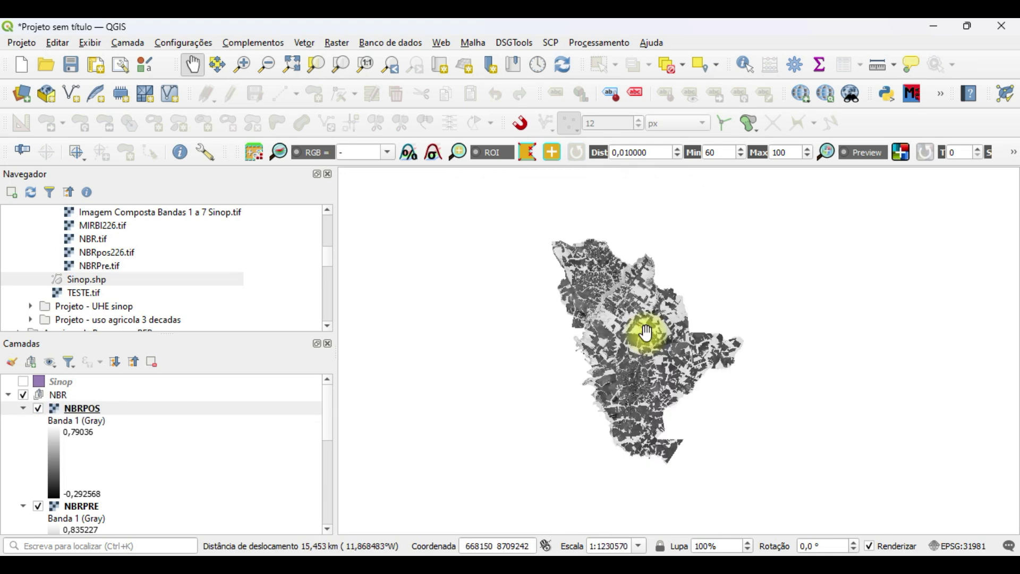
{"action": "scroll", "coordinate": [670, 355], "scroll_direction": "up", "scroll_amount": 1}
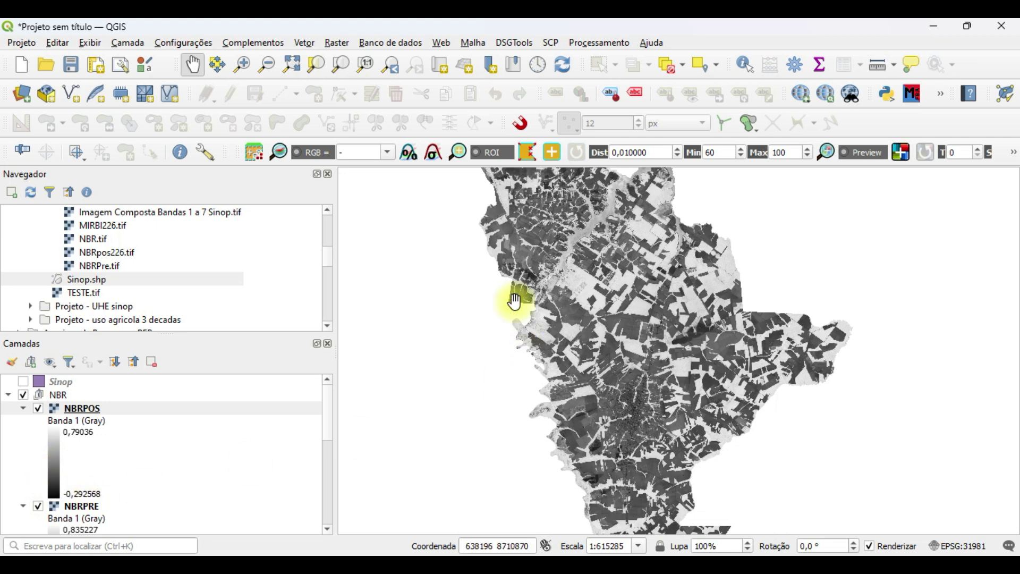
{"action": "left_click", "coordinate": [38, 408]}
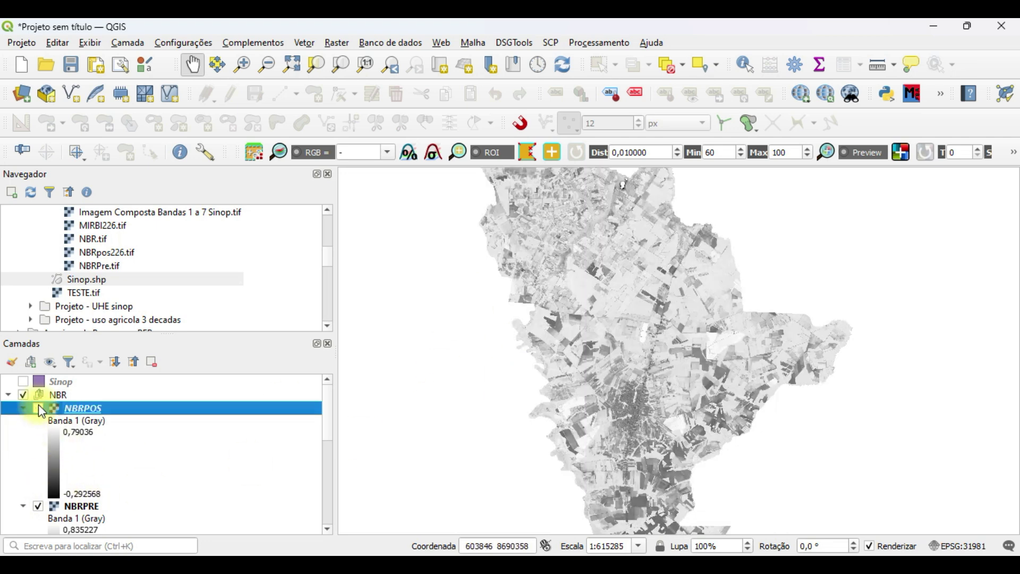
{"action": "left_click", "coordinate": [38, 408]}
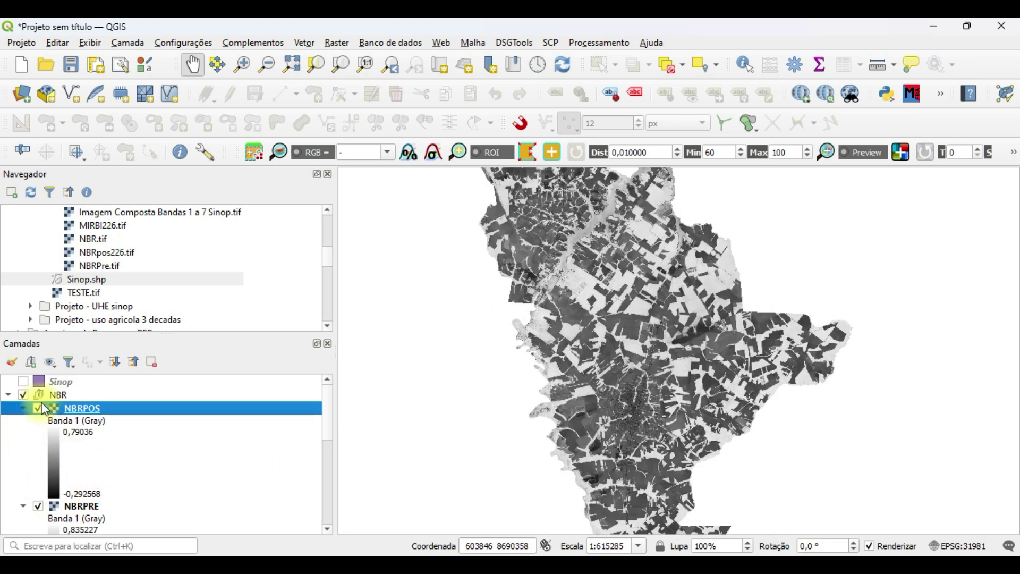
- Calculate the NBRPOS layer's raster histogram to examine its pixel value distribution, and close the layer properties
{"action": "right_click", "coordinate": [107, 408]}
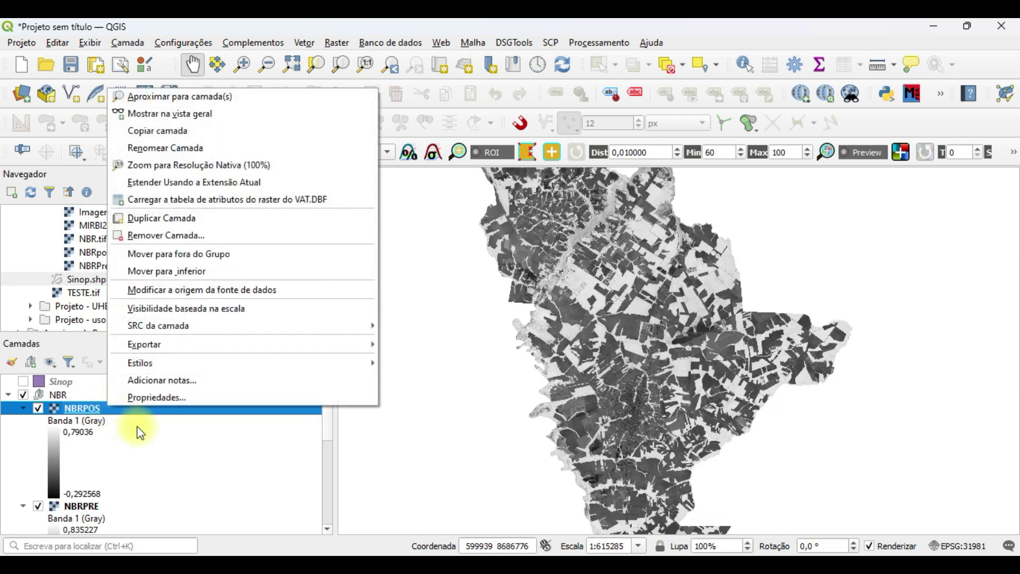
{"action": "left_click", "coordinate": [177, 399]}
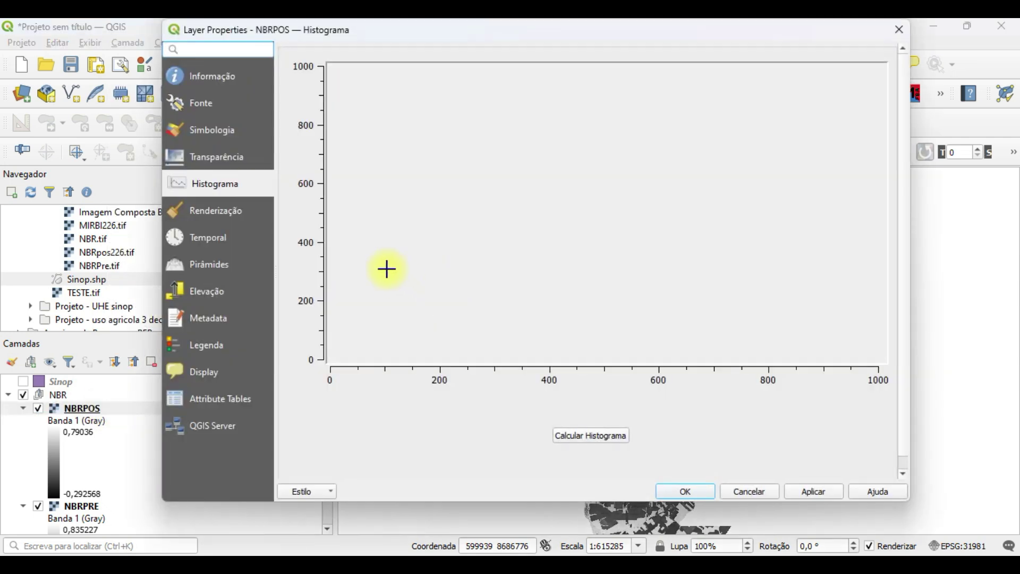
{"action": "left_click", "coordinate": [597, 443]}
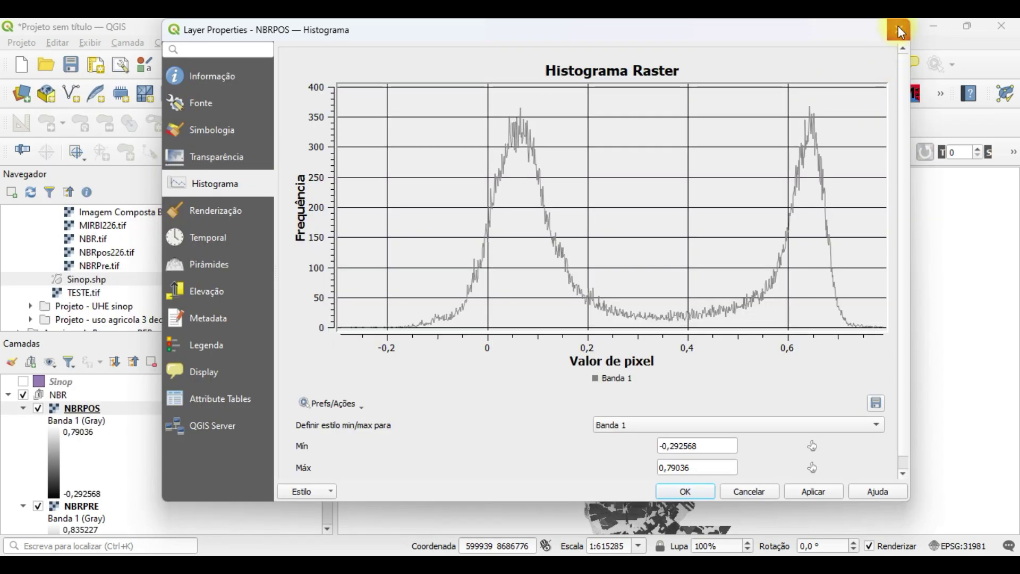
{"action": "left_click", "coordinate": [902, 32]}
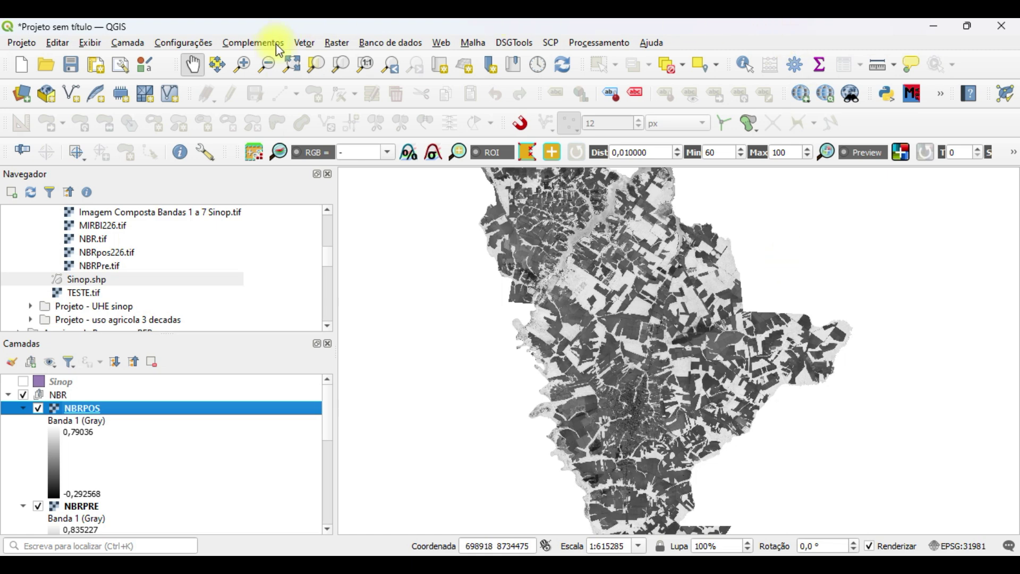
- Start a new raster calculation with the expression "NBRPRE@1" - "NBRPOS@1"
{"action": "left_click", "coordinate": [337, 42]}
{"action": "left_click", "coordinate": [390, 60]}
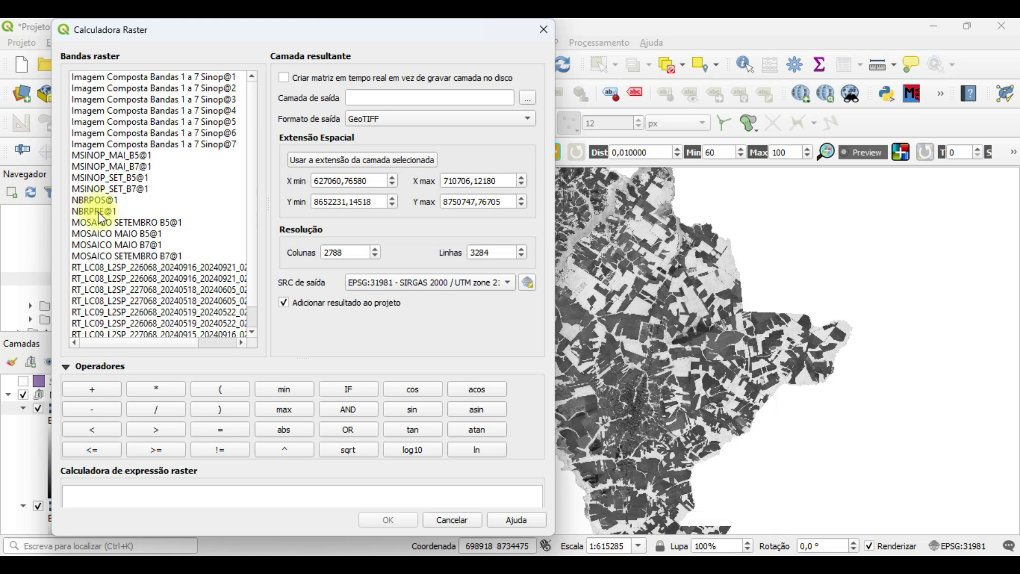
{"action": "double_click", "coordinate": [99, 212]}
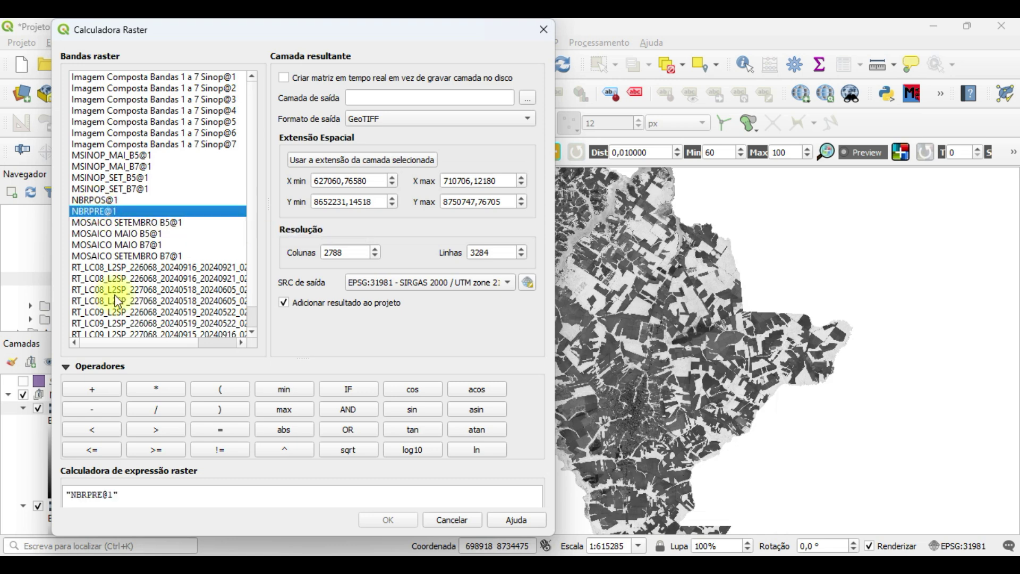
{"action": "left_click", "coordinate": [98, 409]}
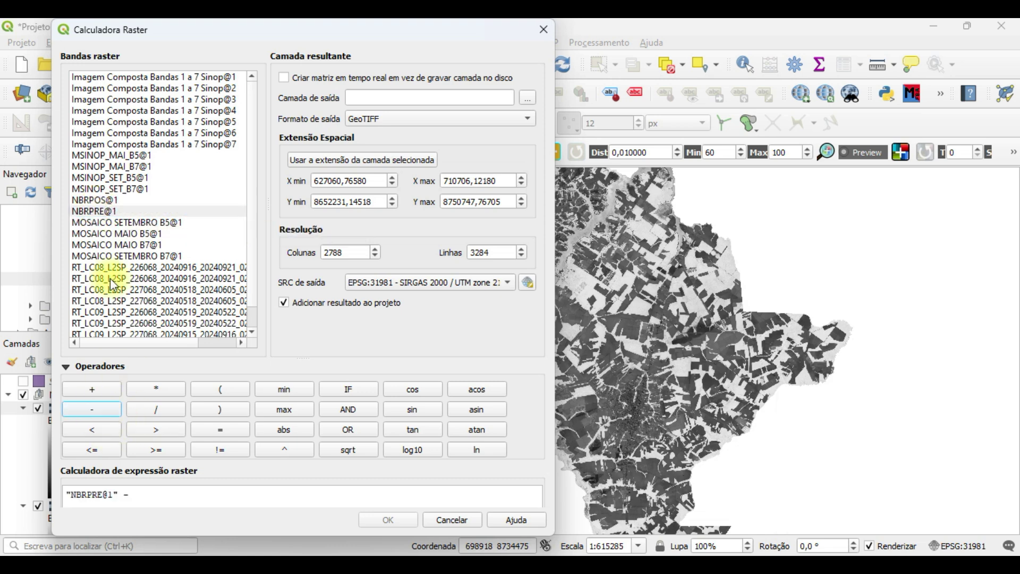
{"action": "double_click", "coordinate": [109, 200]}
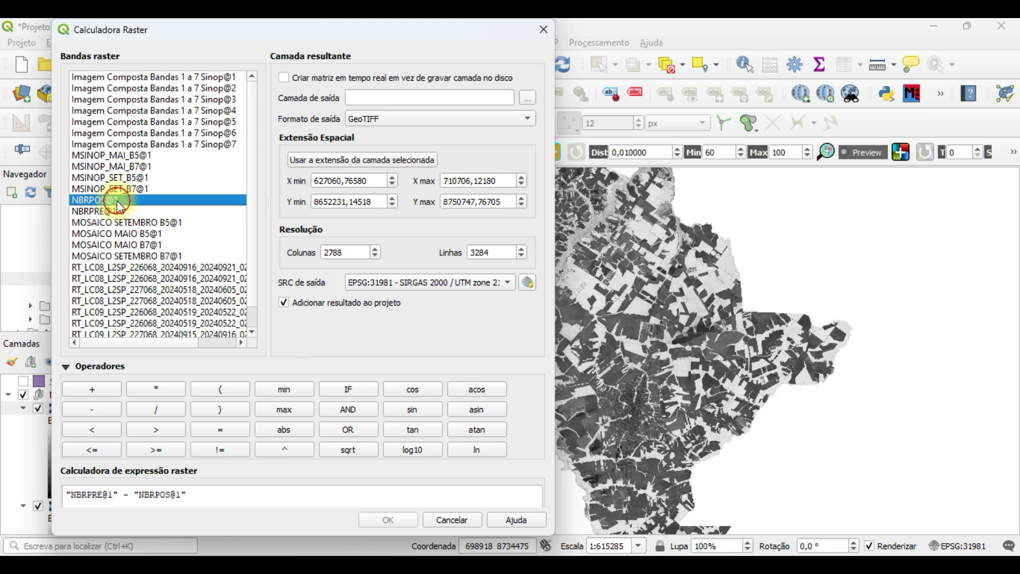
- Set the output layer to DELTANBR in the RESULTADOS folder and run the raster calculation
{"action": "left_click", "coordinate": [528, 98]}
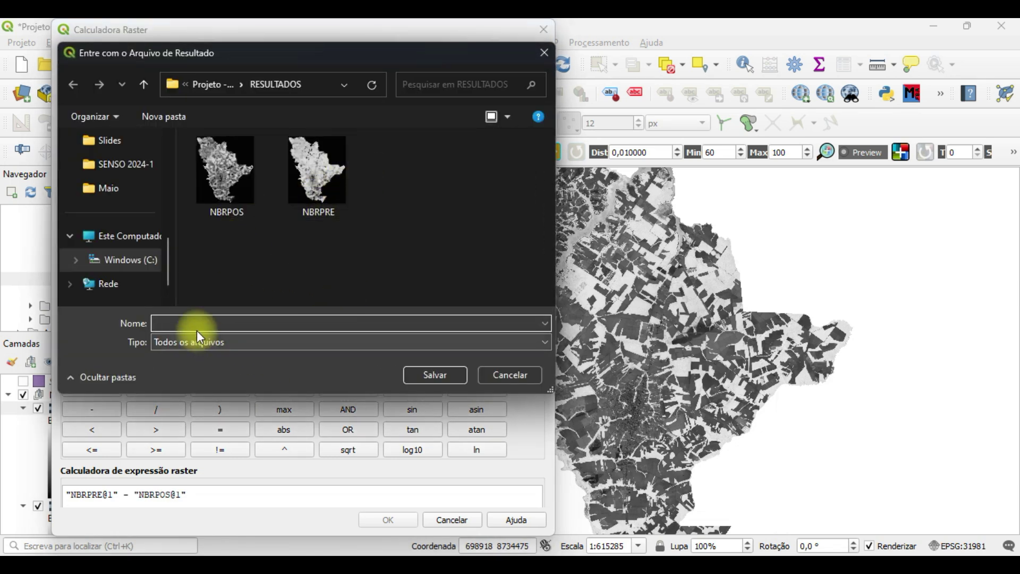
{"action": "type", "text": "D"}
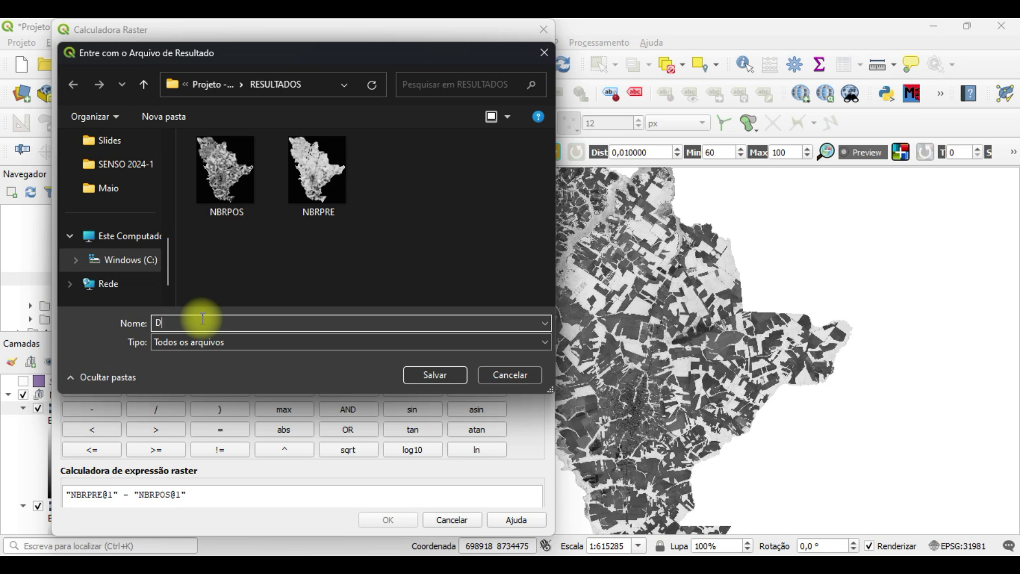
{"action": "type", "text": "ELTANBR"}
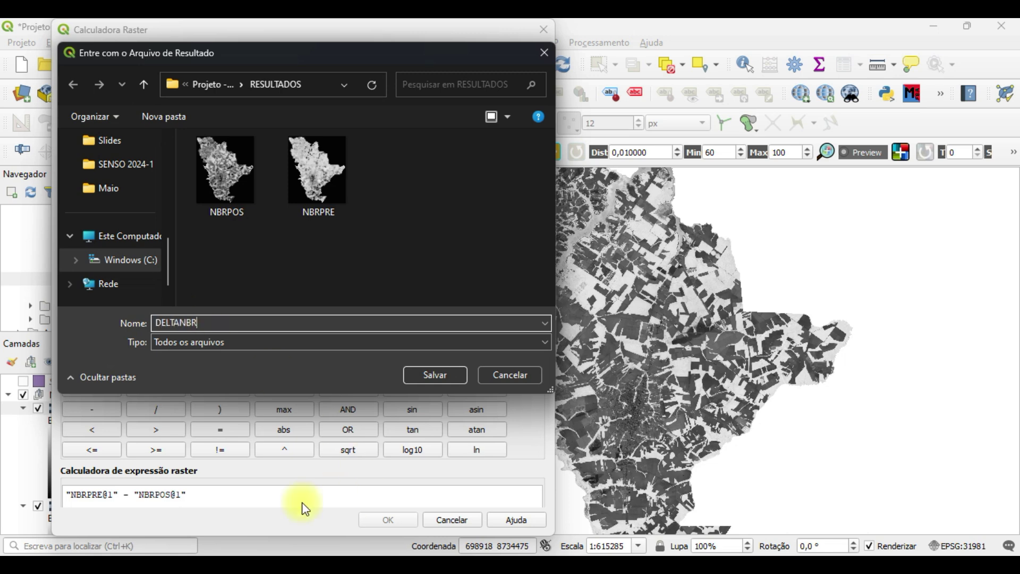
{"action": "left_click", "coordinate": [440, 374]}
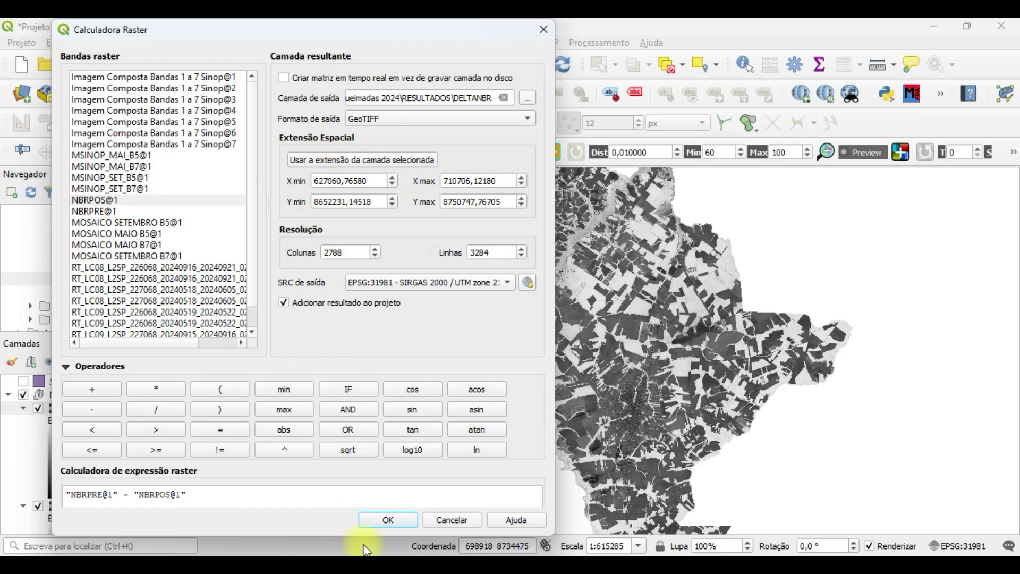
{"action": "left_click", "coordinate": [378, 514]}
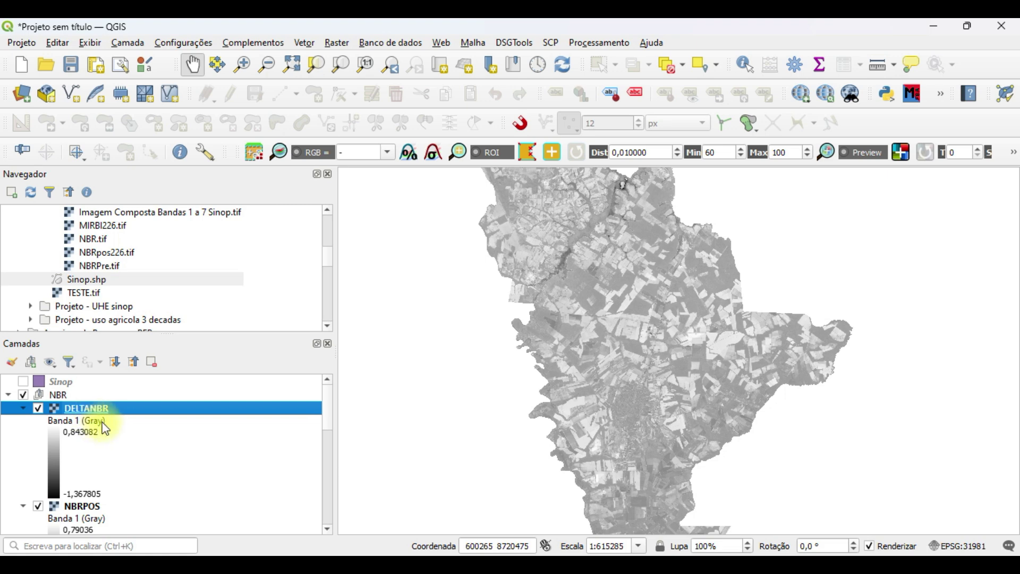
- Start a new raster calculation with the expression "DELTANBR@1" * 1000
{"action": "mouse_move", "coordinate": [122, 416]}
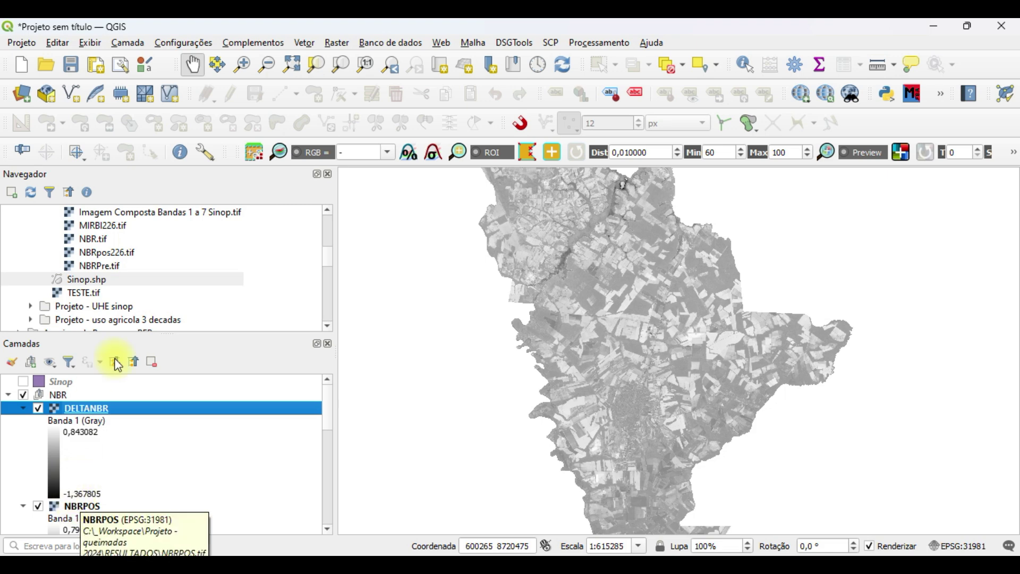
{"action": "left_click", "coordinate": [331, 43]}
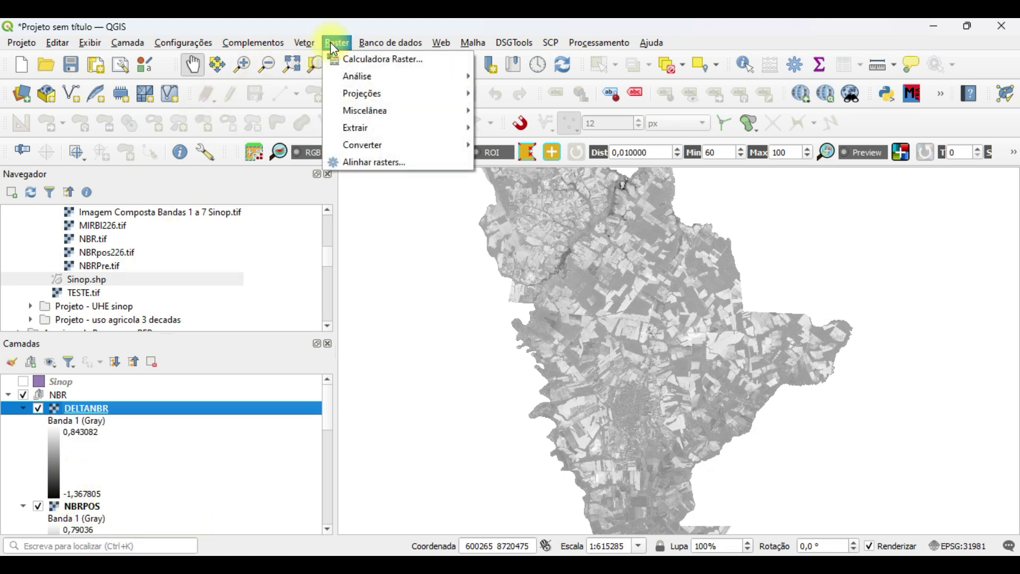
{"action": "left_click", "coordinate": [359, 60]}
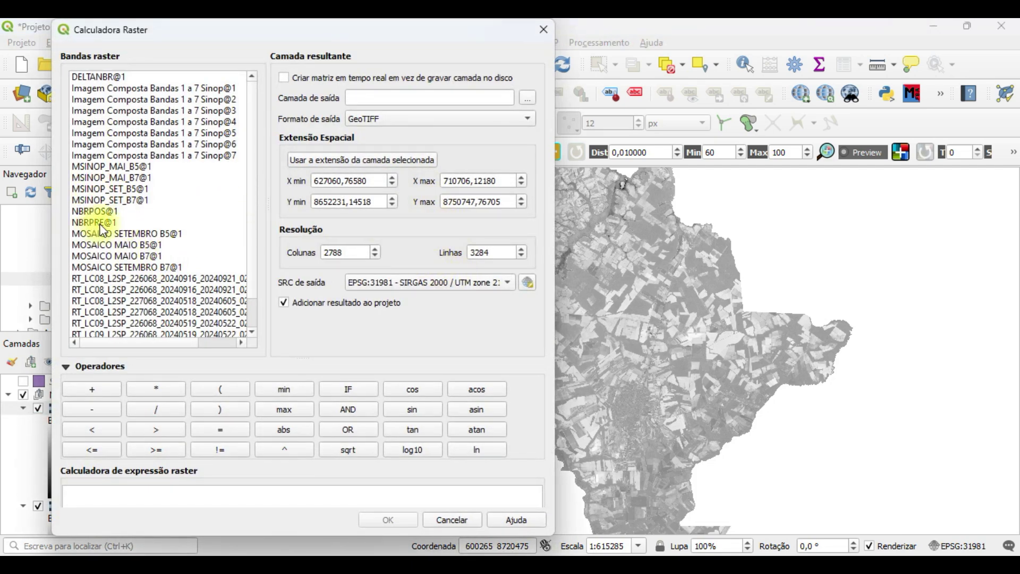
{"action": "double_click", "coordinate": [108, 77]}
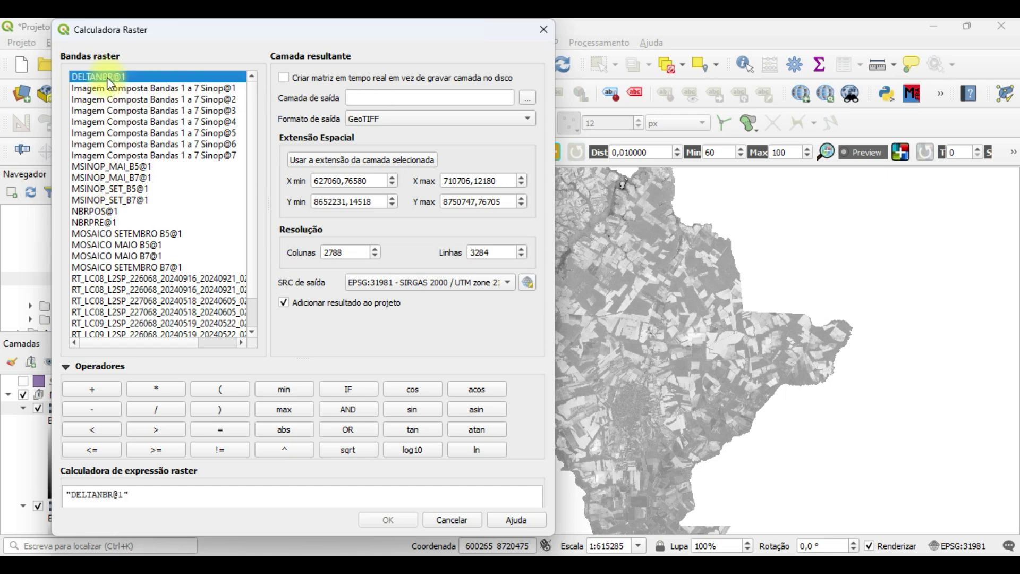
{"action": "left_click", "coordinate": [143, 393]}
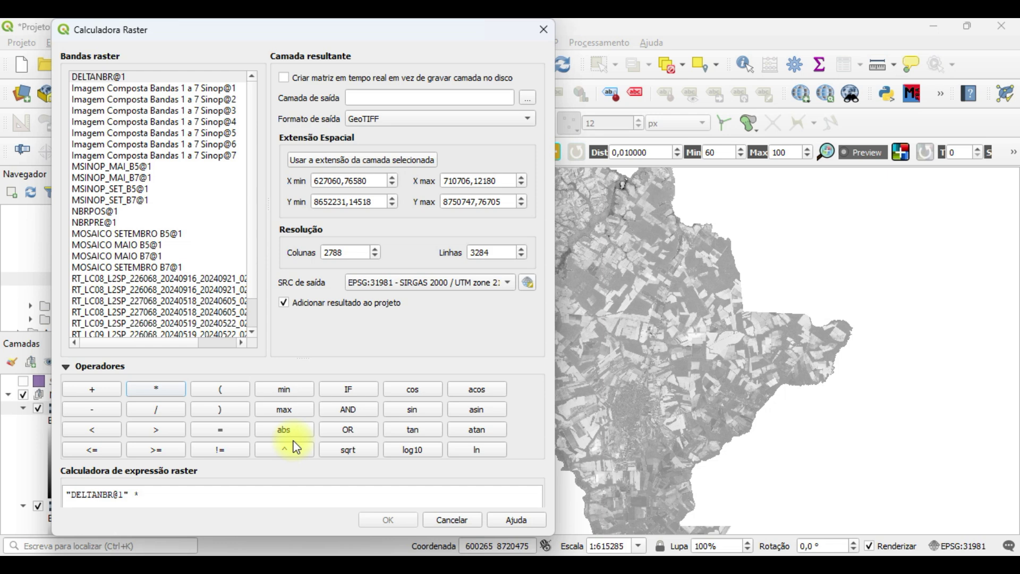
{"action": "left_click", "coordinate": [148, 498]}
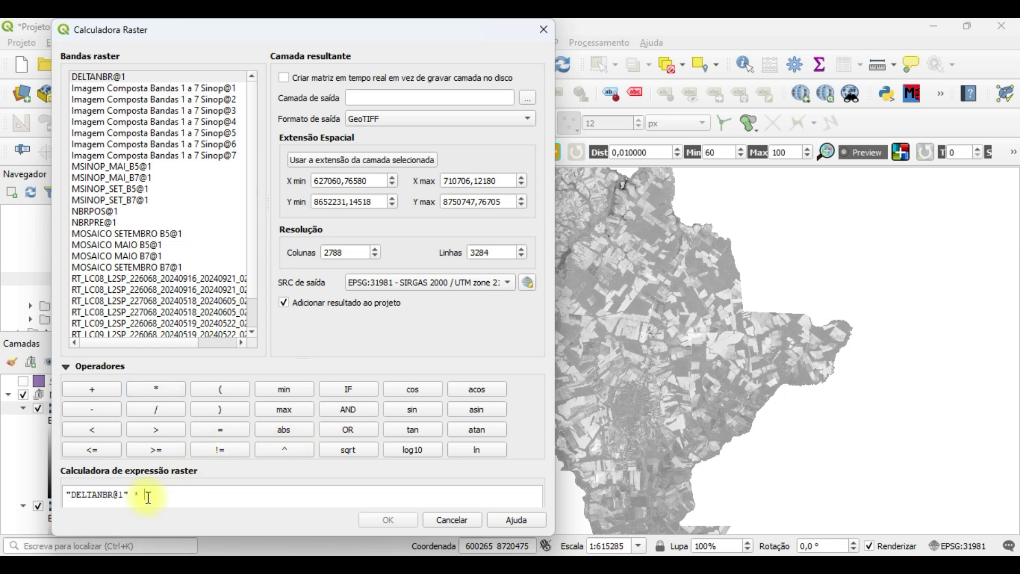
{"action": "type", "text": "1000"}
- Set the output layer to DELTANBR_R1000 in the RESULTADOS folder and run the raster calculation
{"action": "left_click", "coordinate": [528, 97]}
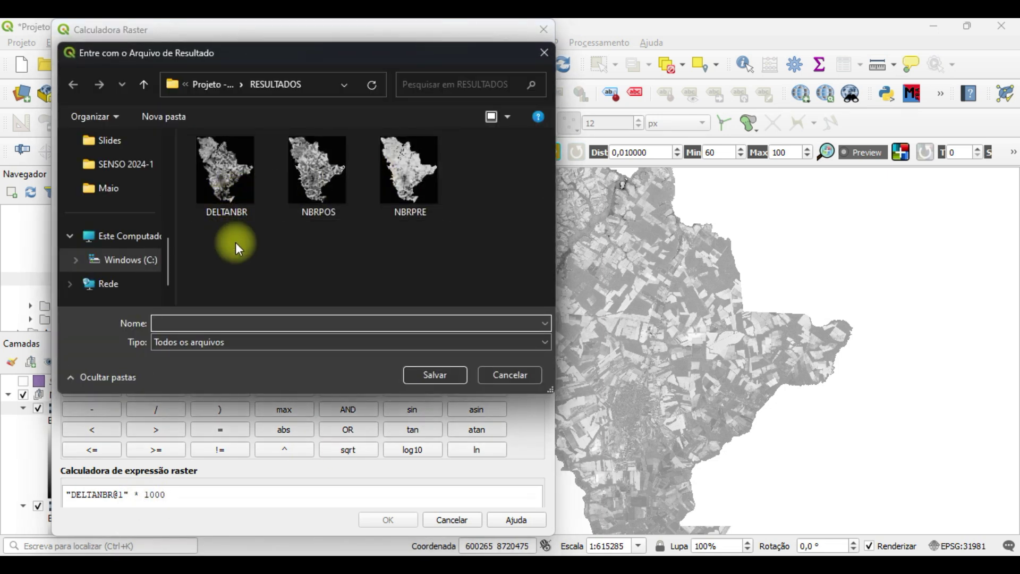
{"action": "left_click", "coordinate": [233, 178]}
{"action": "double_click", "coordinate": [224, 321]}
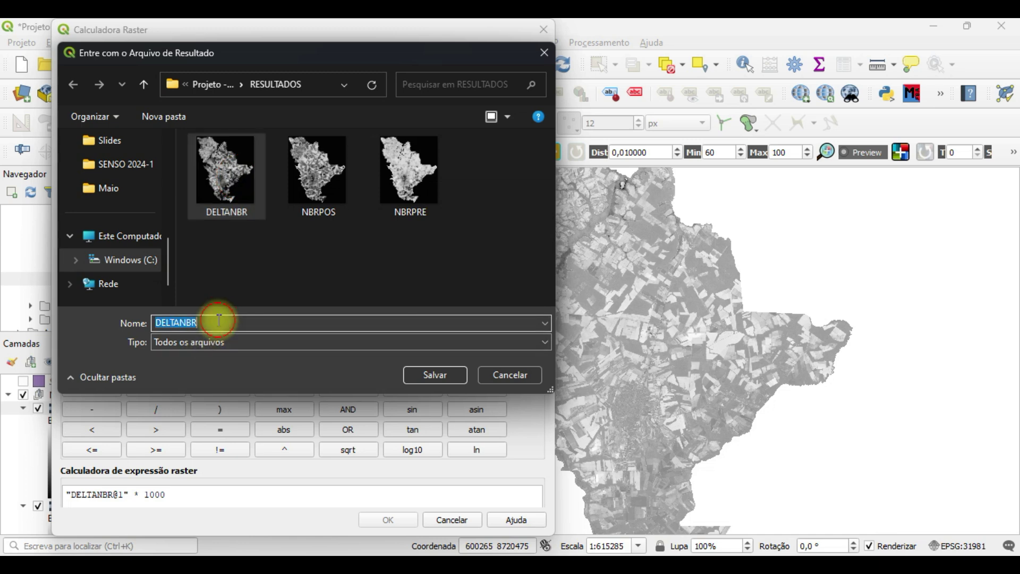
{"action": "left_click", "coordinate": [224, 321]}
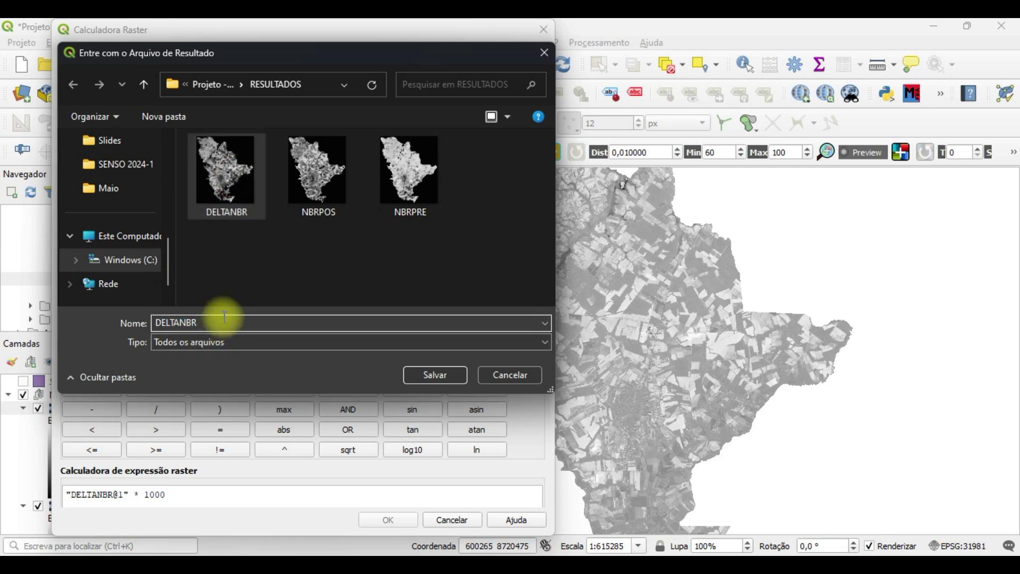
{"action": "type", "text": "_R"}
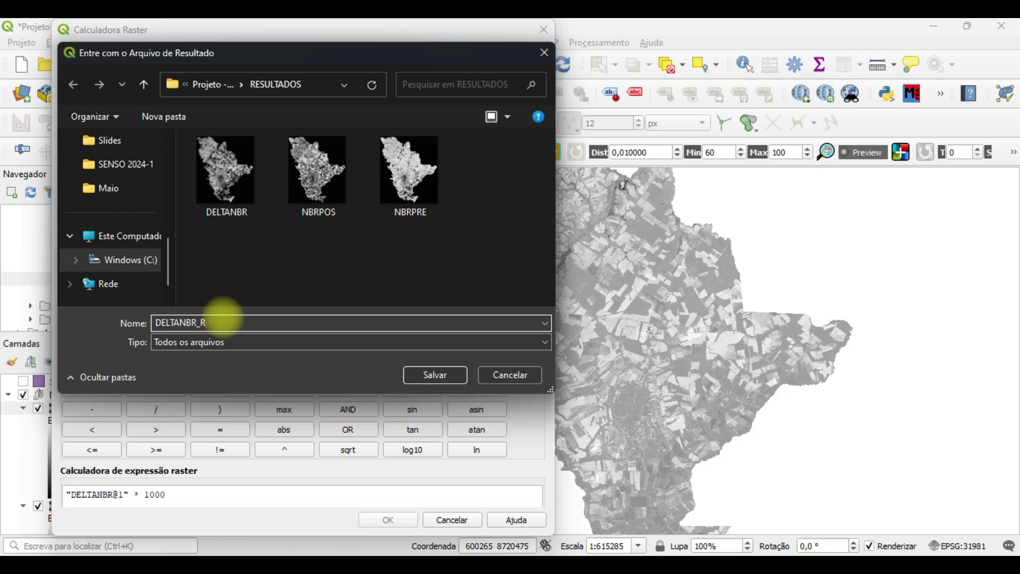
{"action": "type", "text": "1000"}
{"action": "left_click", "coordinate": [436, 377]}
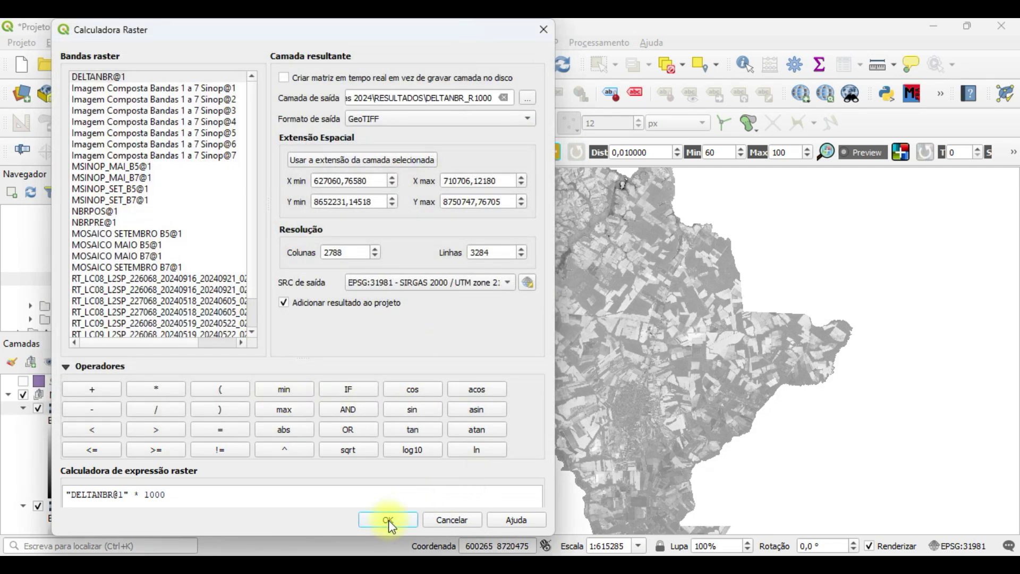
{"action": "left_click", "coordinate": [389, 521]}
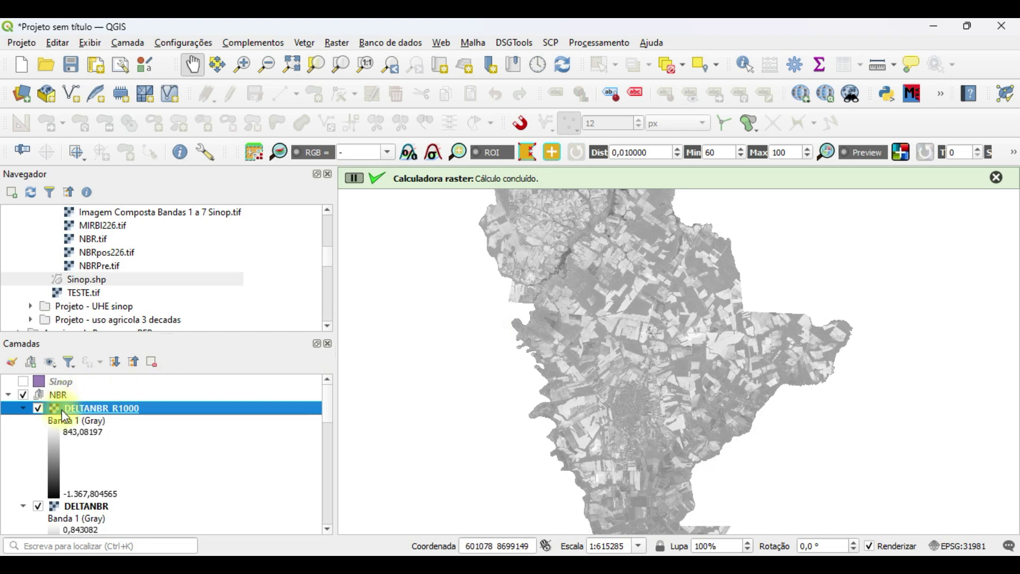
- Hide the DELTANBR layer and collapse the legends of DELTANBR and NBRPOS
{"action": "left_click", "coordinate": [37, 506]}
{"action": "left_click", "coordinate": [22, 506]}
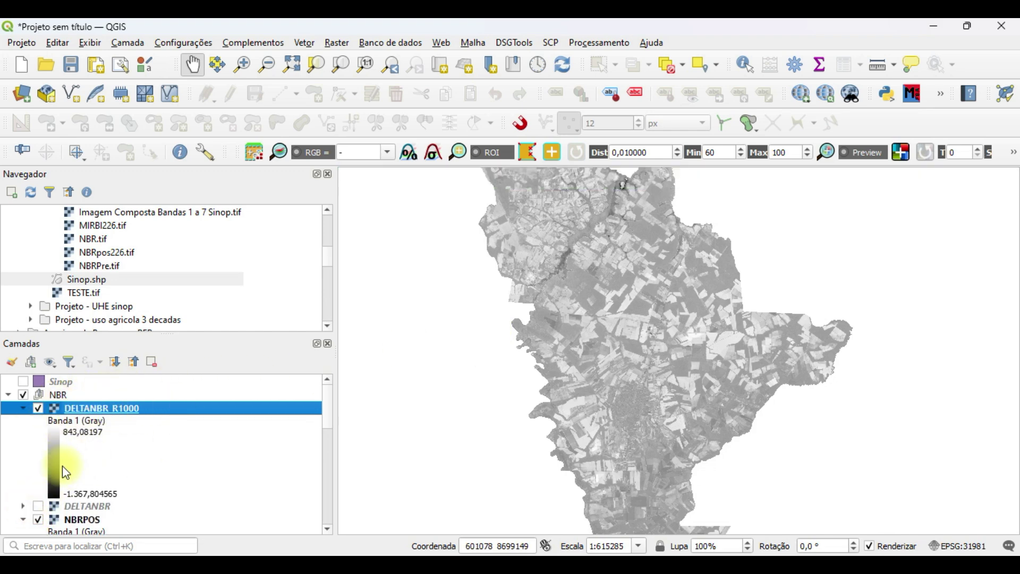
{"action": "left_click", "coordinate": [23, 518]}
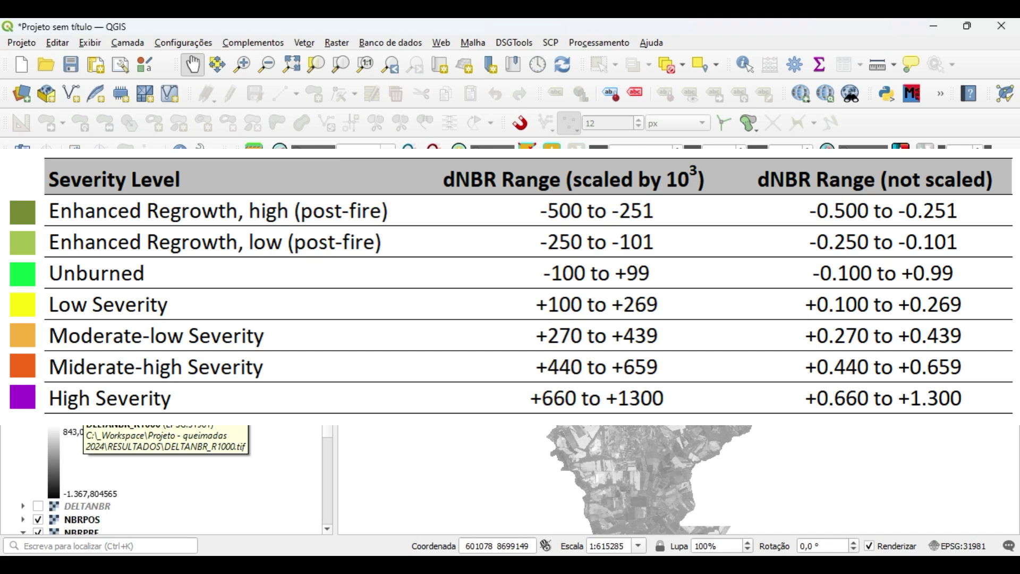
- Render the DELTANBR_R1000 layer as single-band pseudocolor (Banda simples falsa-cor) with discrete interpolation (Método Discreto)
{"action": "double_click", "coordinate": [87, 407]}
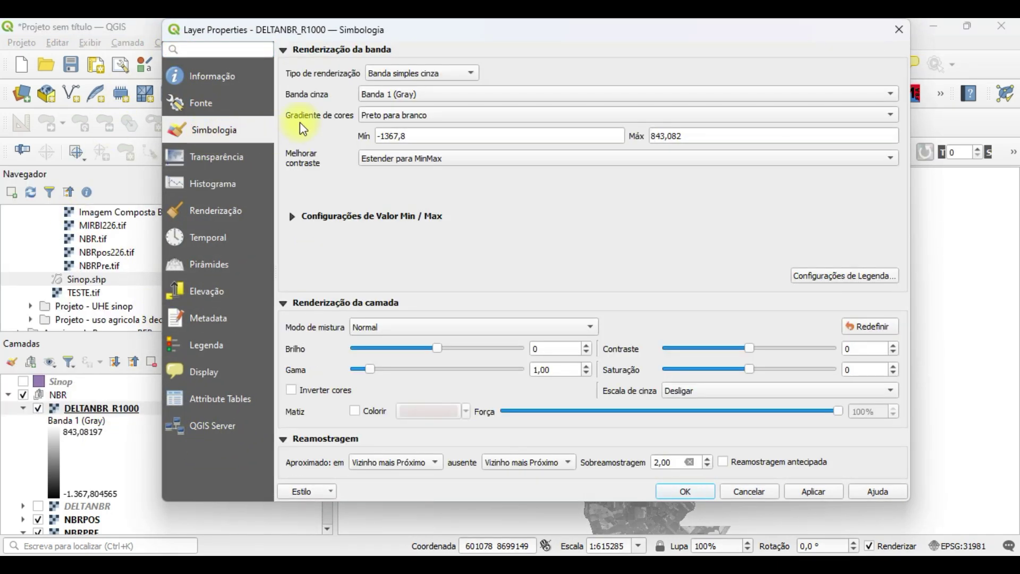
{"action": "left_click", "coordinate": [403, 75]}
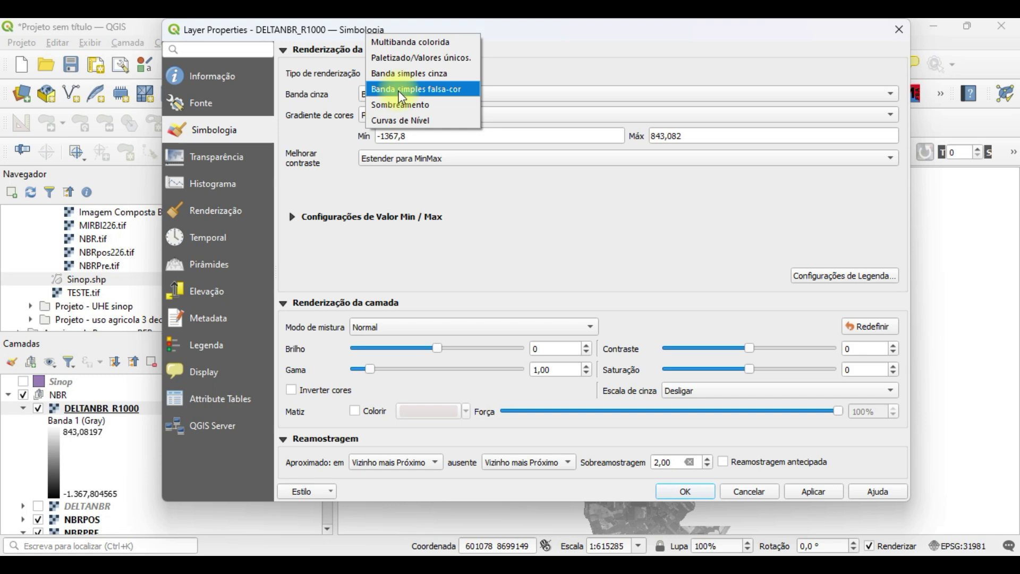
{"action": "left_click", "coordinate": [403, 89]}
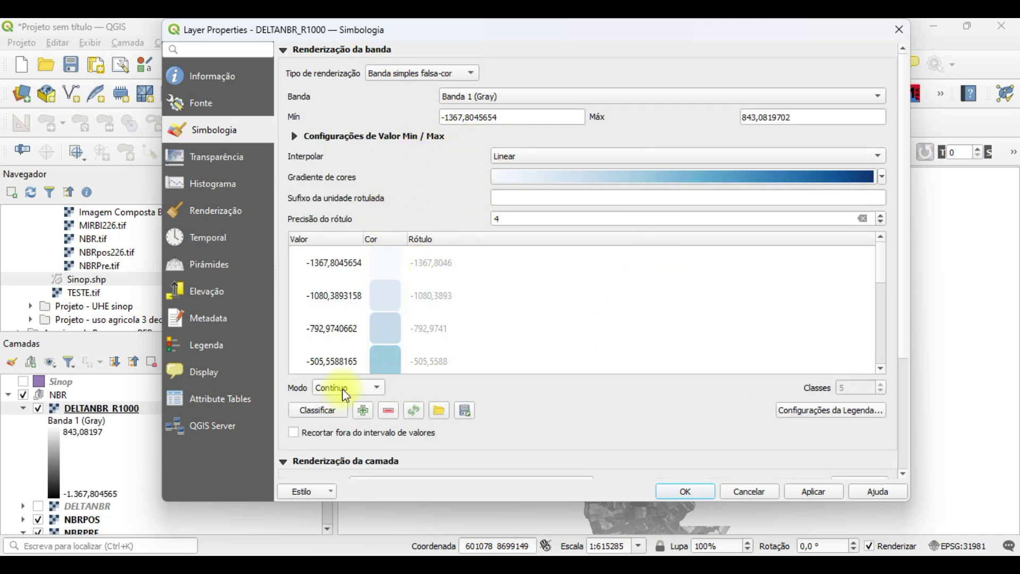
{"action": "left_click", "coordinate": [529, 157]}
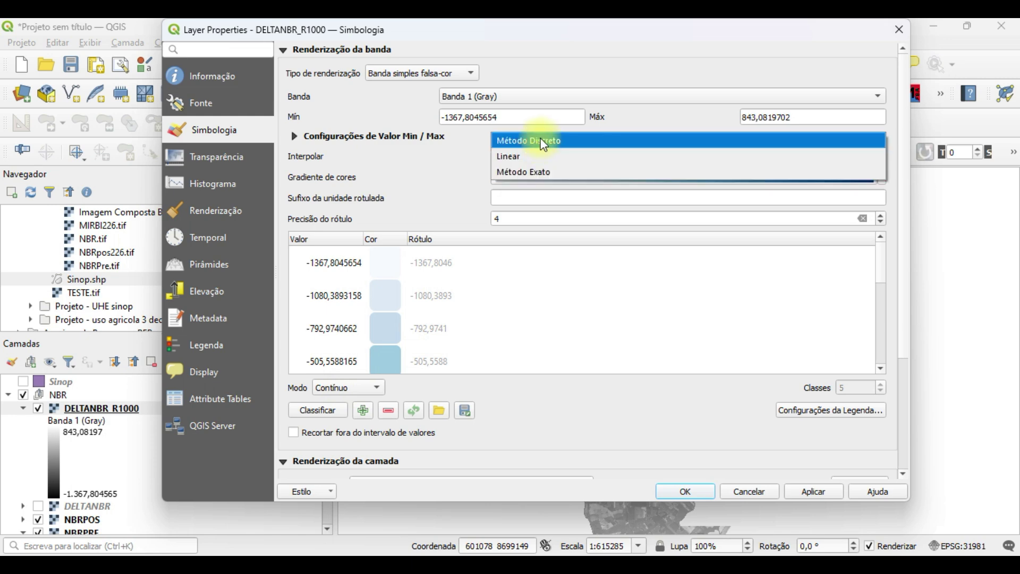
{"action": "left_click", "coordinate": [543, 142]}
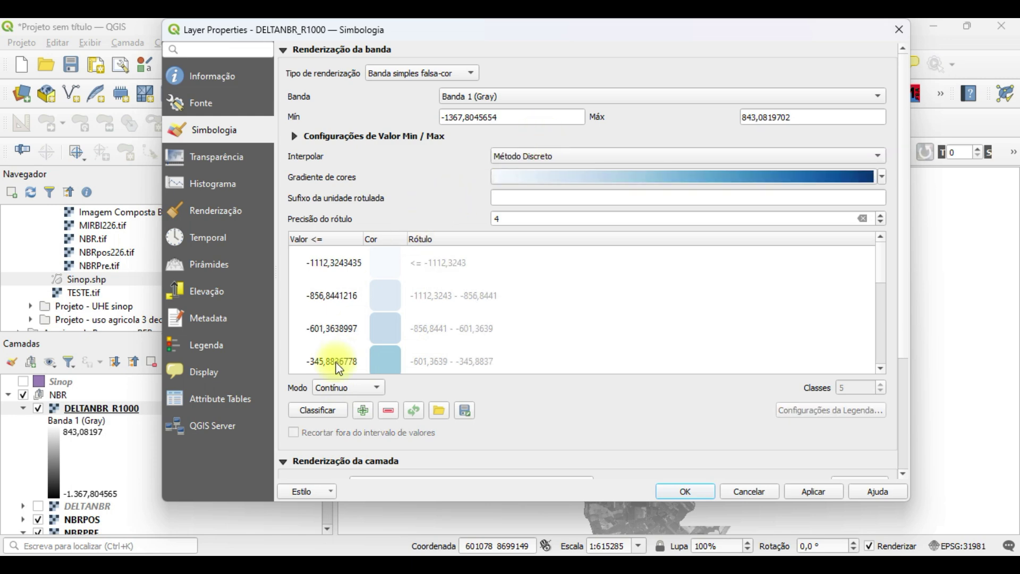
- Classify the DELTANBR_R1000 values by equal interval (Intervalo igual) into 7 classes
{"action": "left_click", "coordinate": [351, 388]}
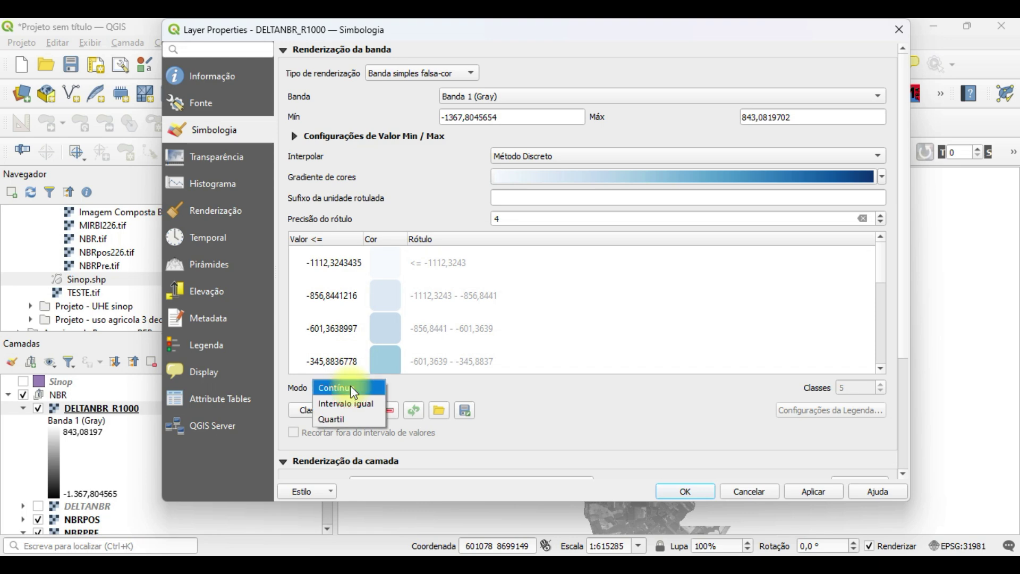
{"action": "left_click", "coordinate": [346, 404]}
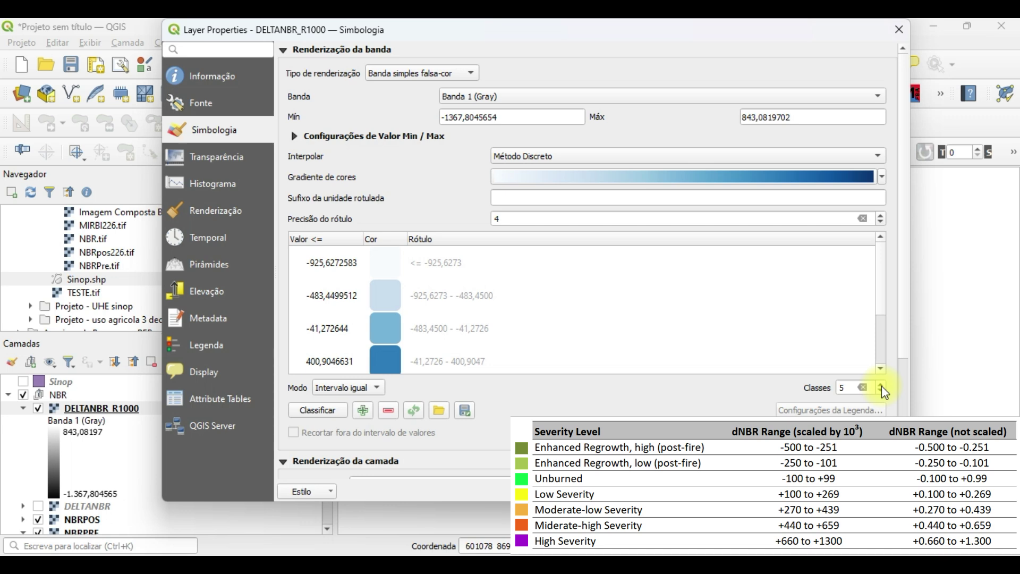
{"action": "left_click", "coordinate": [882, 385]}
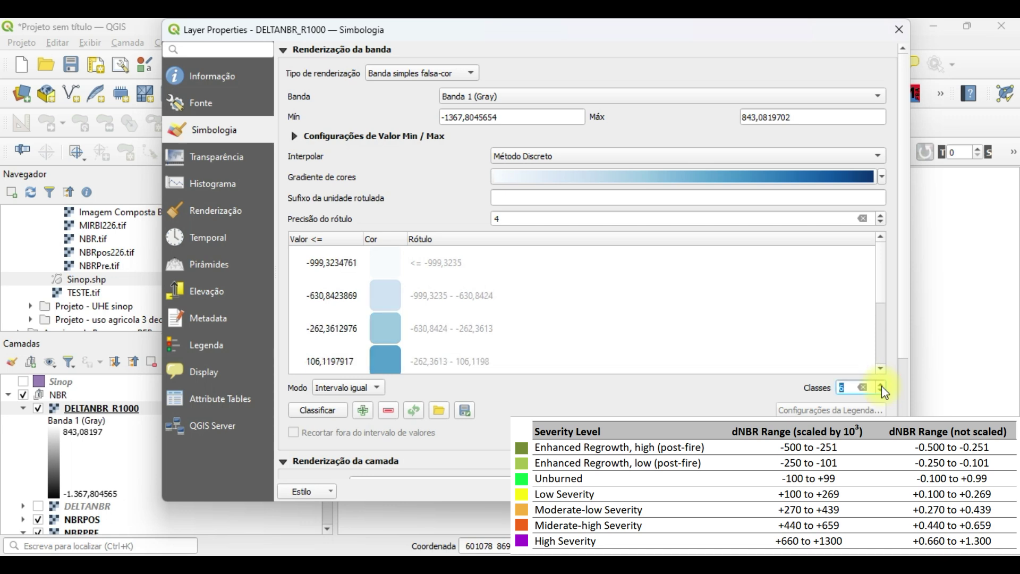
{"action": "left_click", "coordinate": [881, 384]}
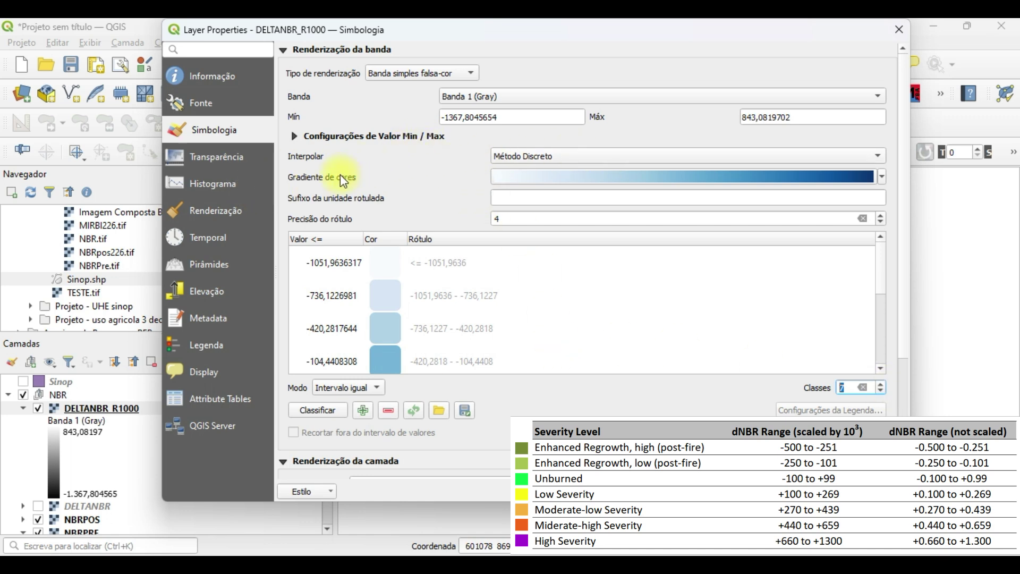
- Apply an inverted red-yellow-green color ramp running from green to red, and set the label precision to 0
{"action": "left_click", "coordinate": [882, 178]}
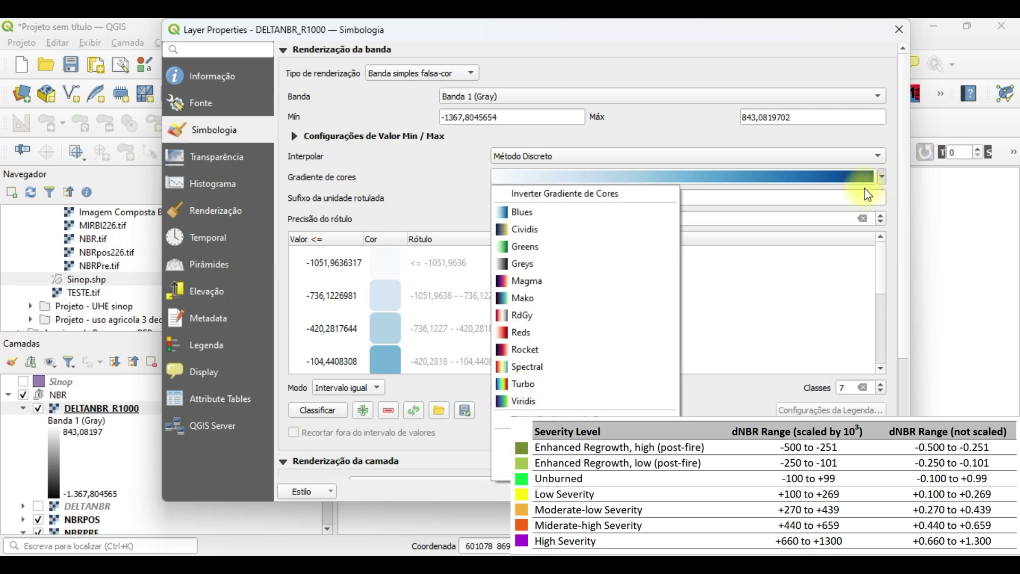
{"action": "mouse_move", "coordinate": [641, 411]}
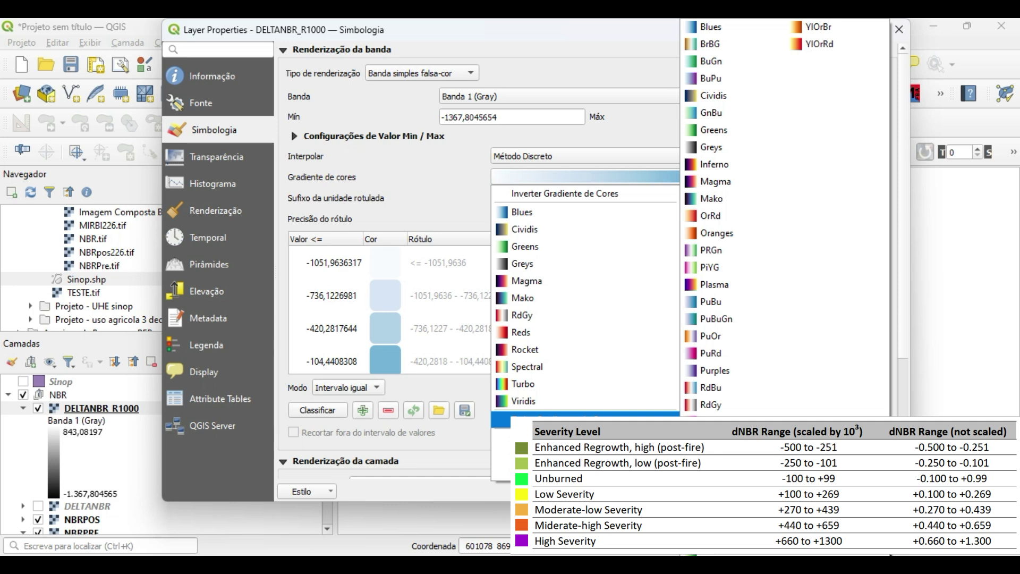
{"action": "left_click", "coordinate": [712, 456]}
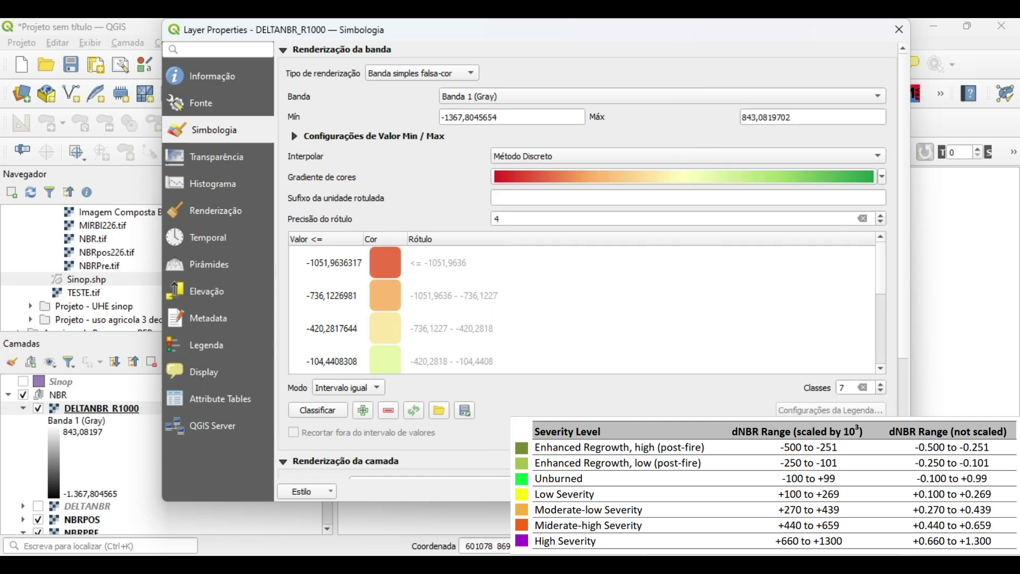
{"action": "left_click", "coordinate": [884, 179]}
{"action": "left_click", "coordinate": [519, 191]}
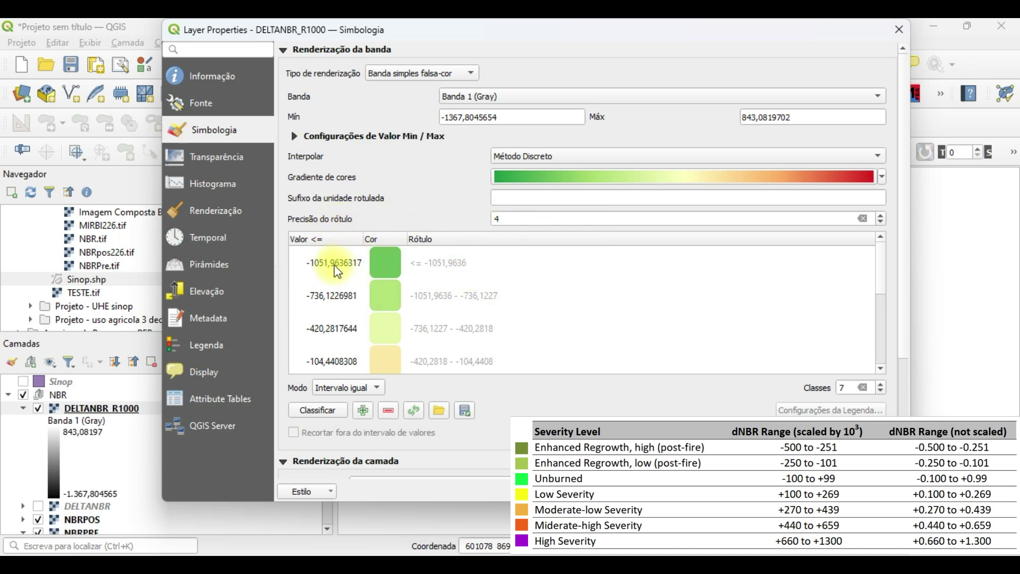
{"action": "left_click_drag", "start_coordinate": [537, 220], "coordinate": [463, 220]}
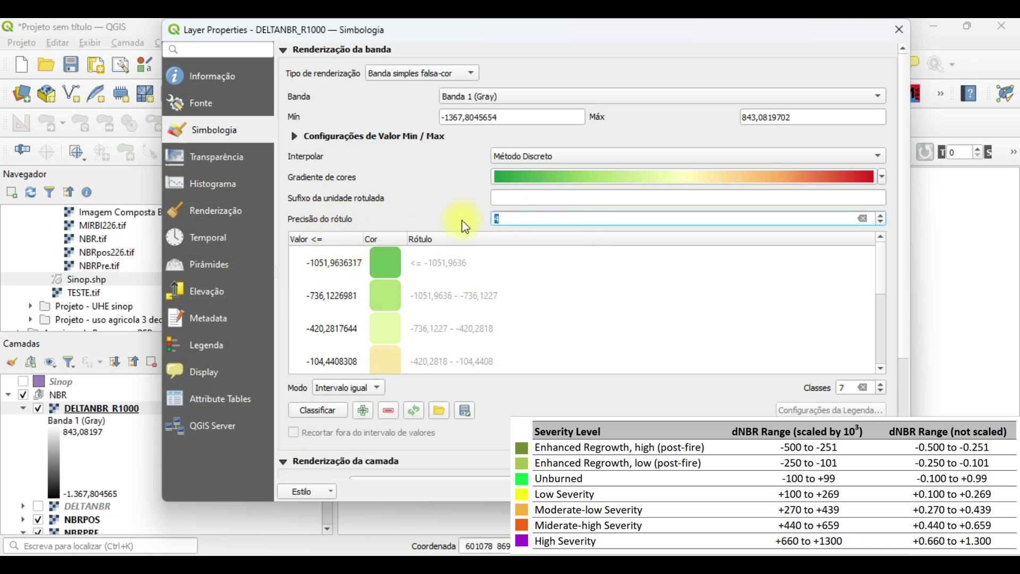
{"action": "type", "text": "0"}
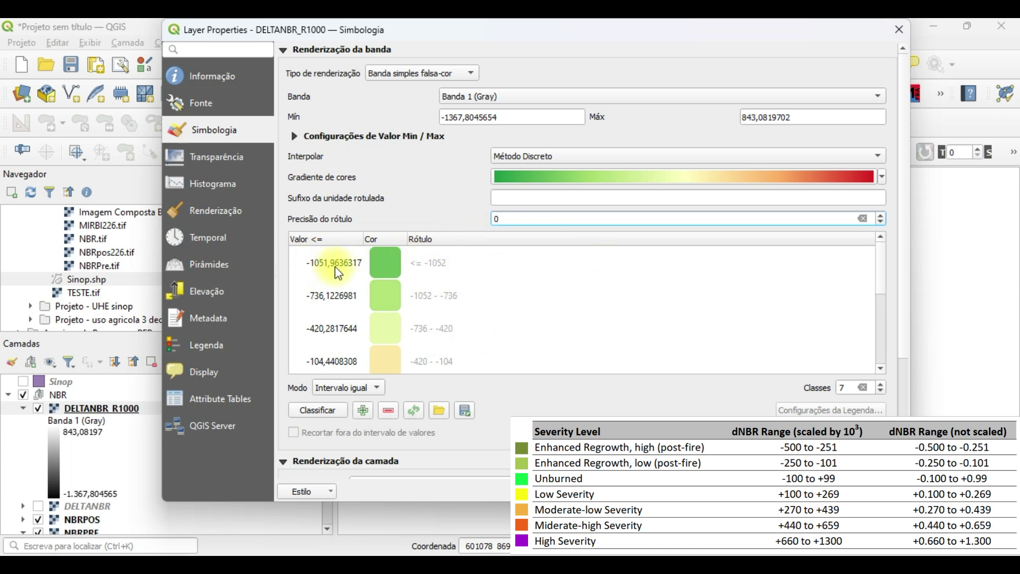
- Set the upper value of the lowest DELTANBR_R1000 class to -250
{"action": "left_click", "coordinate": [299, 270]}
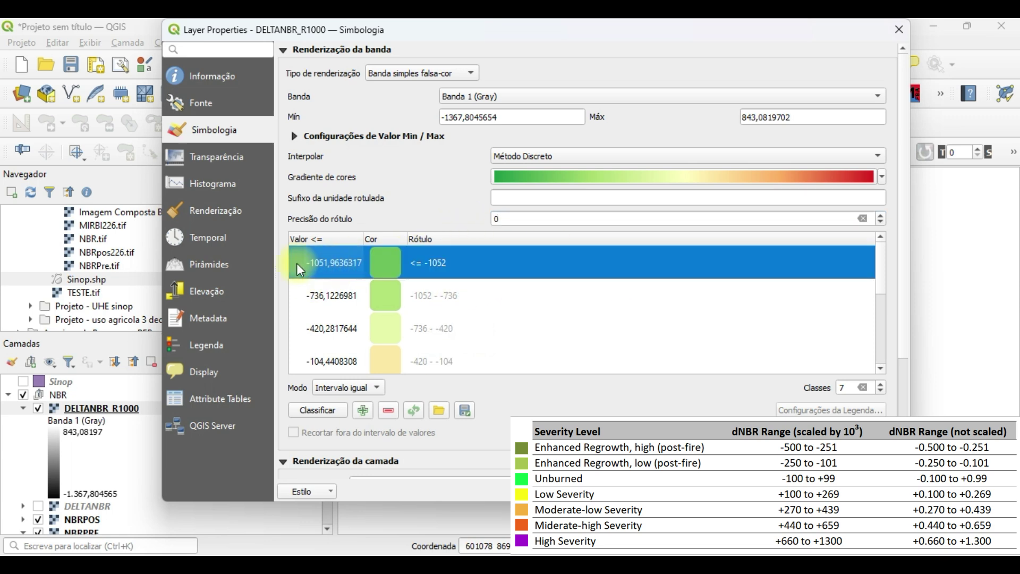
{"action": "double_click", "coordinate": [340, 261]}
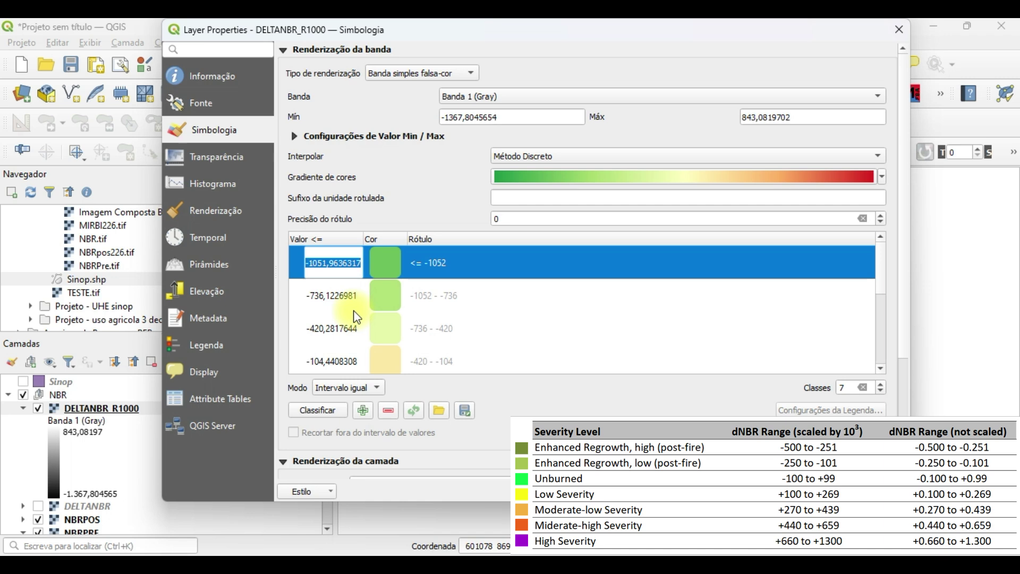
{"action": "type", "text": "25"}
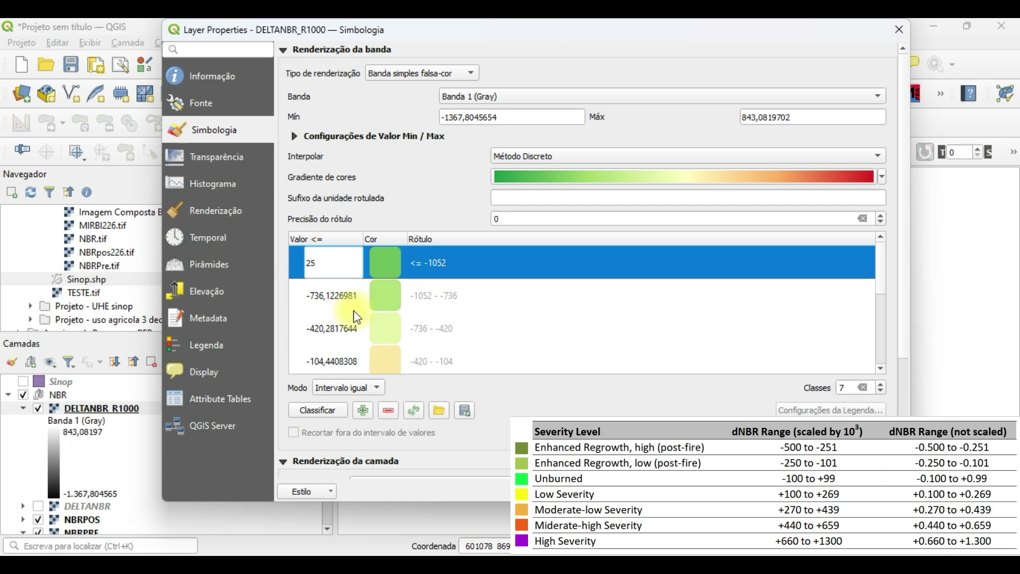
{"action": "type", "text": "0"}
{"action": "key", "text": "Return"}
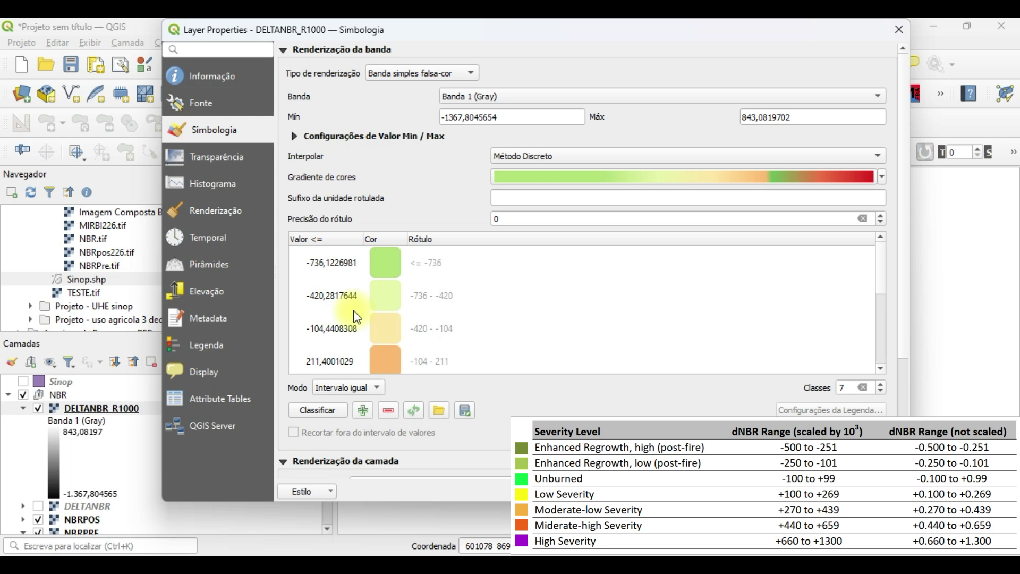
{"action": "scroll", "coordinate": [369, 327], "scroll_direction": "down", "scroll_amount": 2}
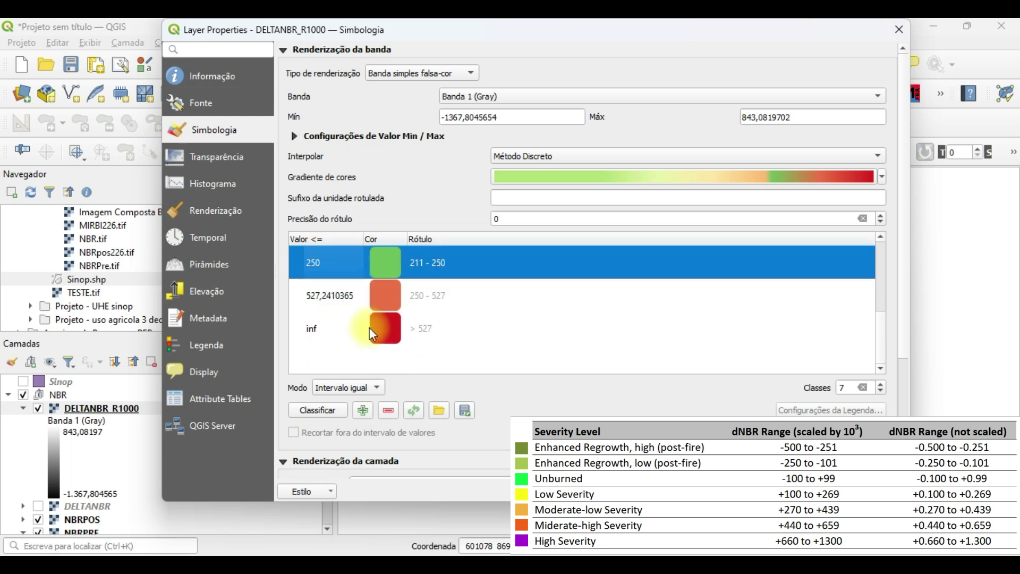
{"action": "double_click", "coordinate": [312, 265]}
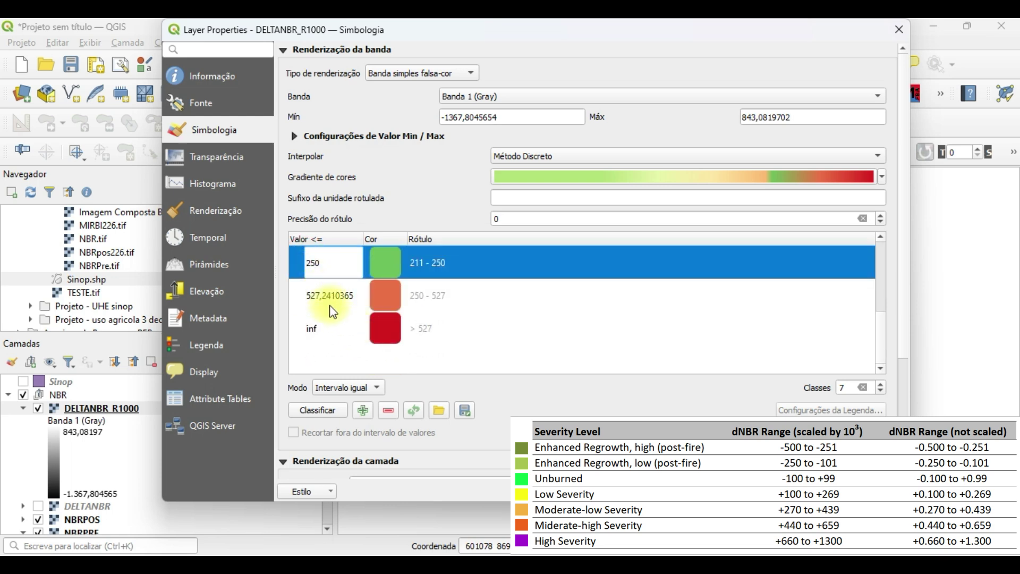
{"action": "type", "text": "-"}
{"action": "key", "text": "Return"}
- Set the upper values of the -736 and -420 classes to -100 and 100 respectively
{"action": "scroll", "coordinate": [336, 318], "scroll_direction": "up", "scroll_amount": 1}
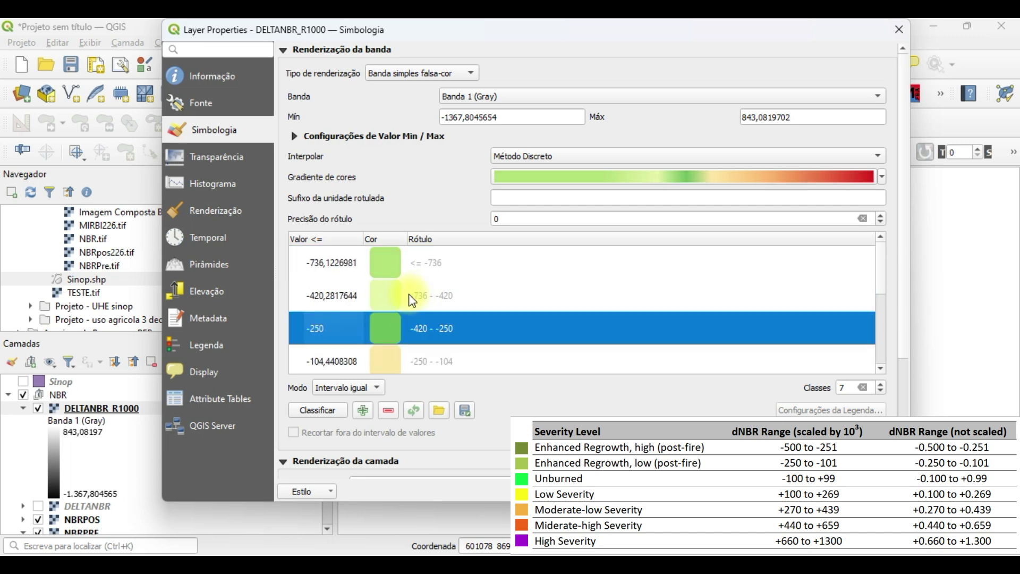
{"action": "left_click", "coordinate": [339, 262]}
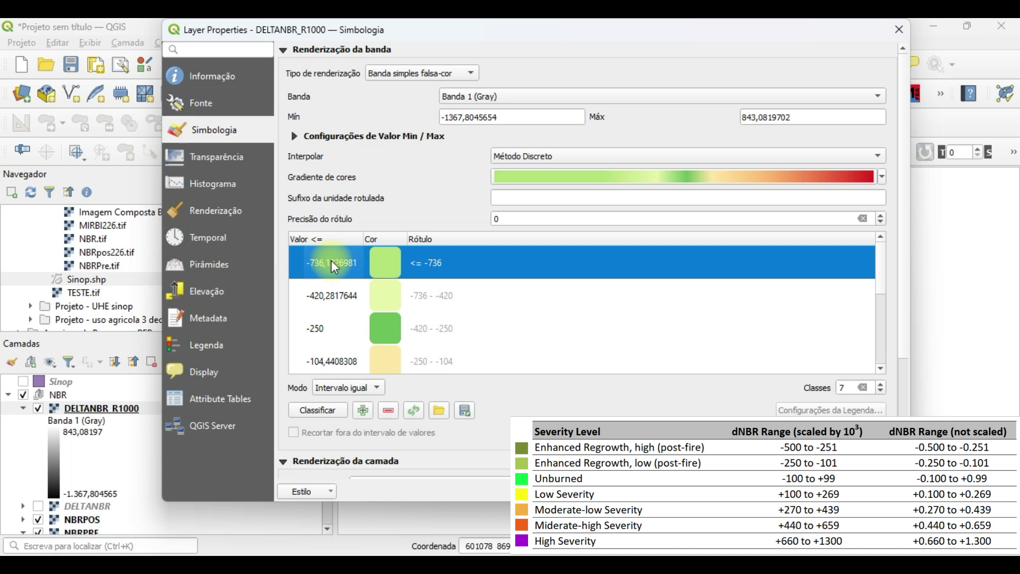
{"action": "double_click", "coordinate": [334, 264]}
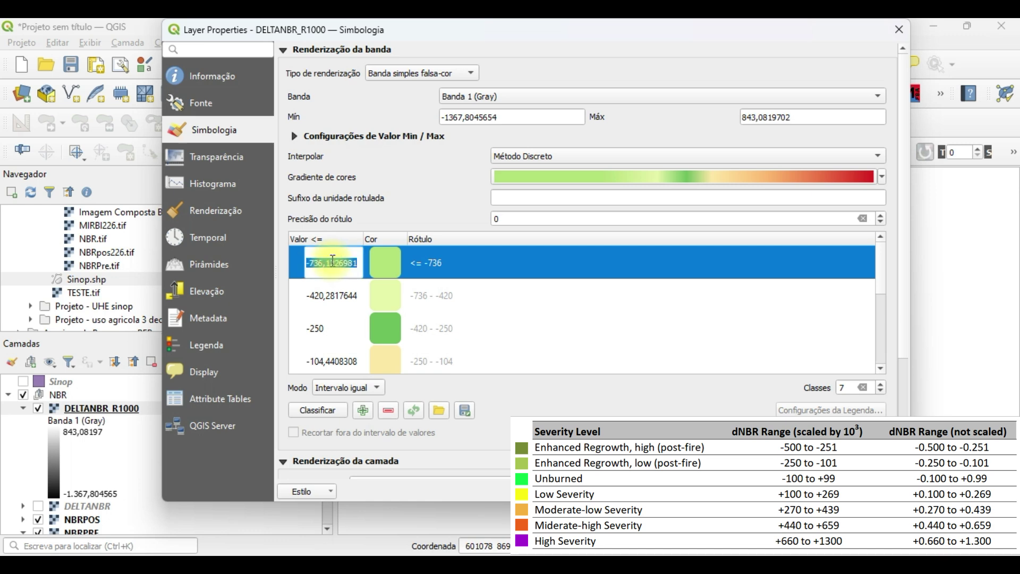
{"action": "type", "text": "-100"}
{"action": "key", "text": "Return"}
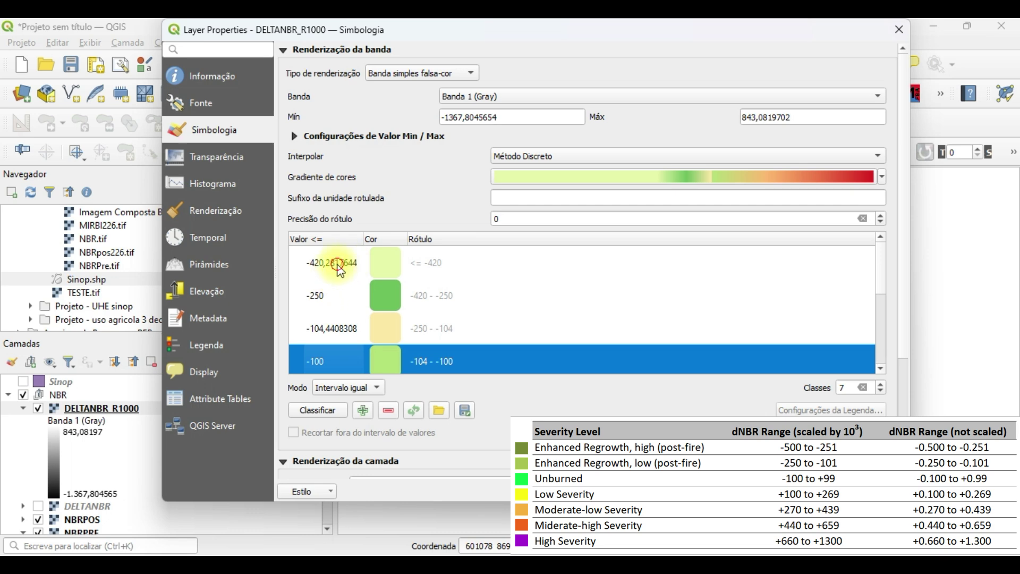
{"action": "double_click", "coordinate": [338, 264]}
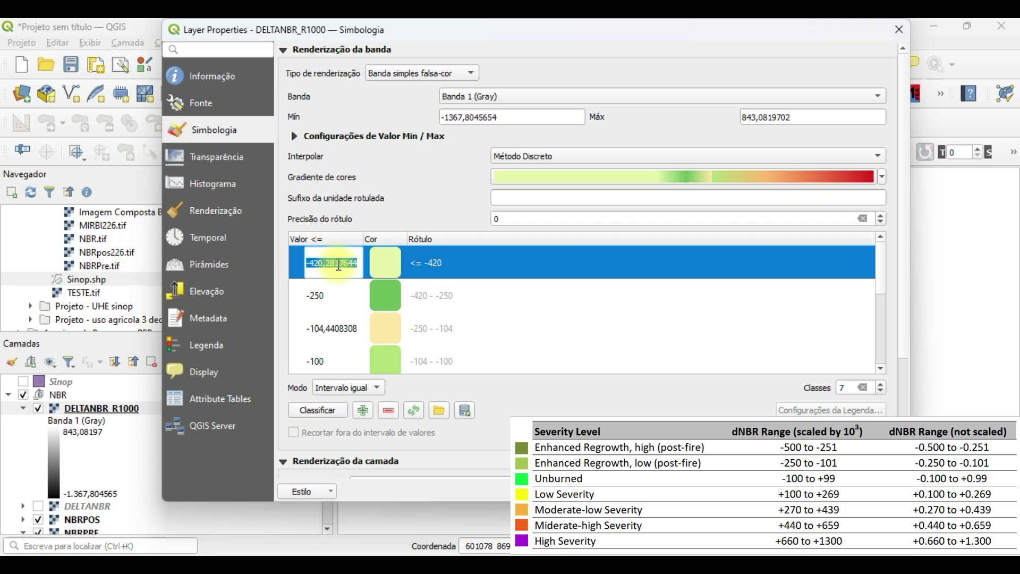
{"action": "type", "text": "100"}
{"action": "left_click", "coordinate": [327, 327]}
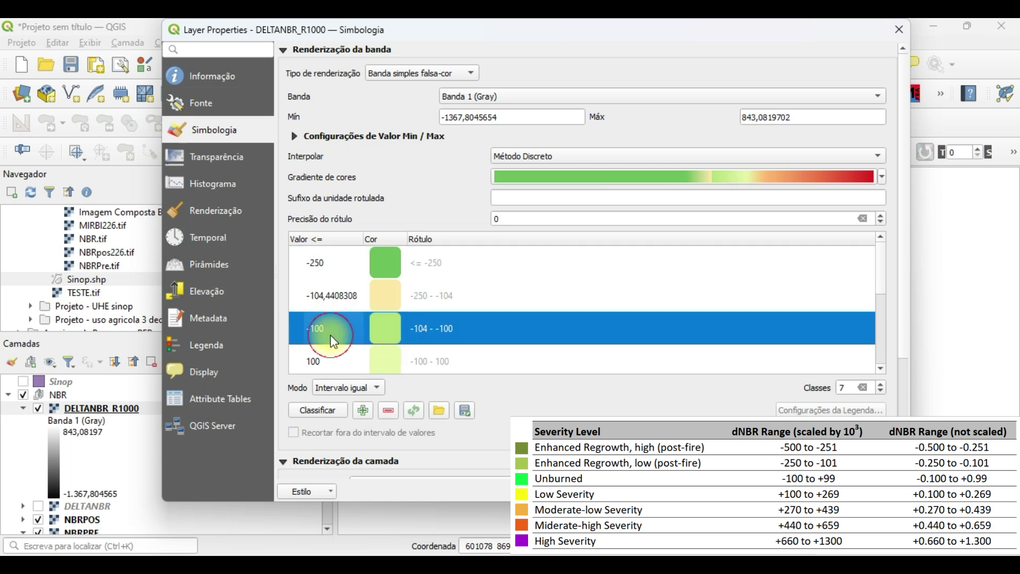
- Set the upper values of the -104 and 211 classes to 270 and 440 respectively
{"action": "double_click", "coordinate": [332, 300]}
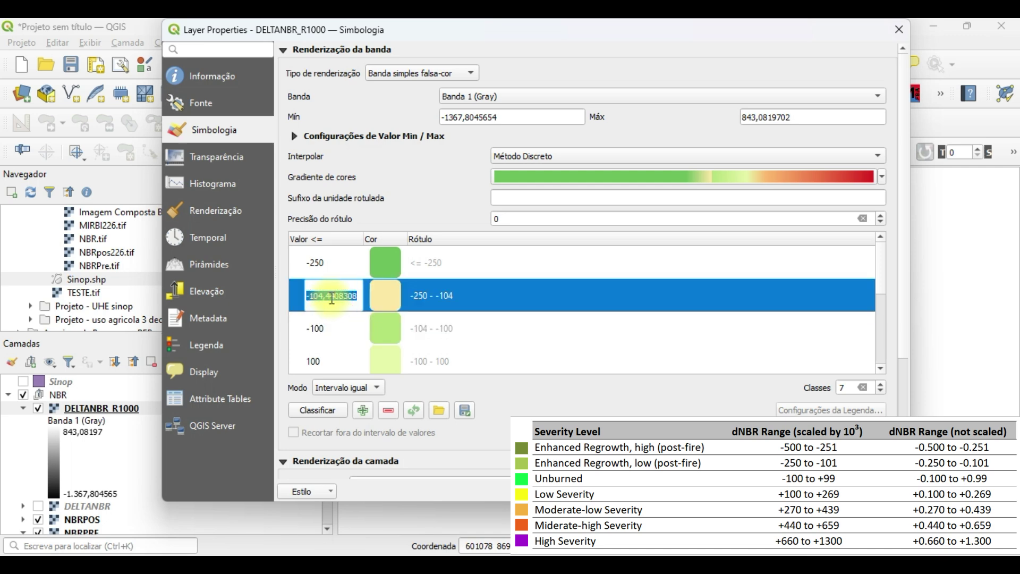
{"action": "type", "text": "270"}
{"action": "key", "text": "Return"}
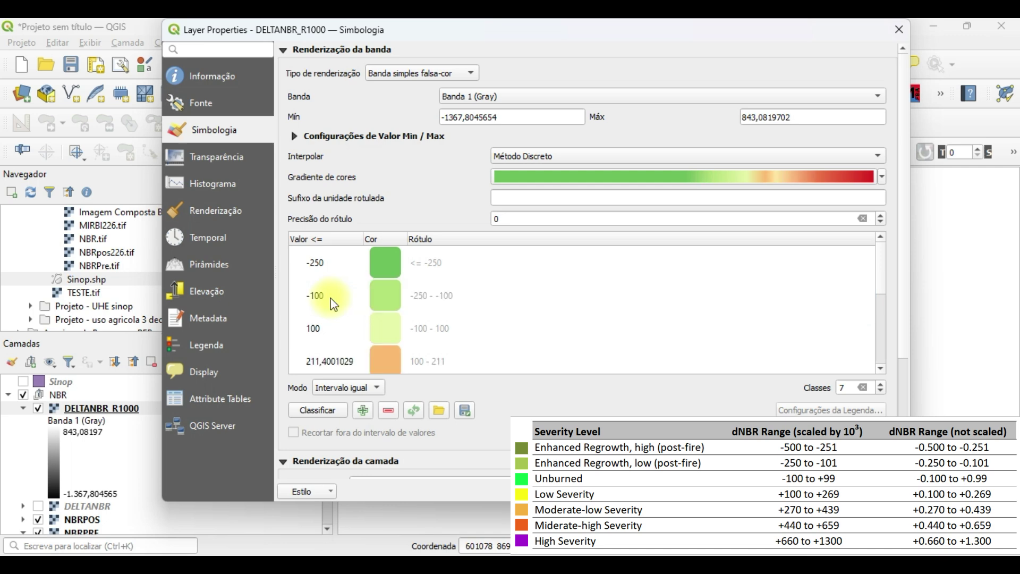
{"action": "scroll", "coordinate": [326, 292], "scroll_direction": "down", "scroll_amount": 1}
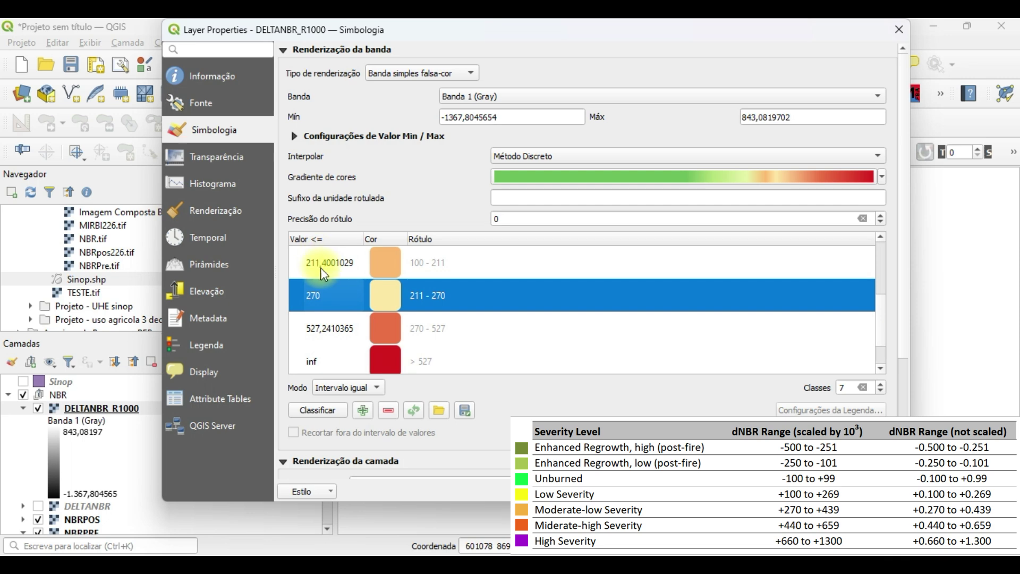
{"action": "left_click", "coordinate": [321, 273]}
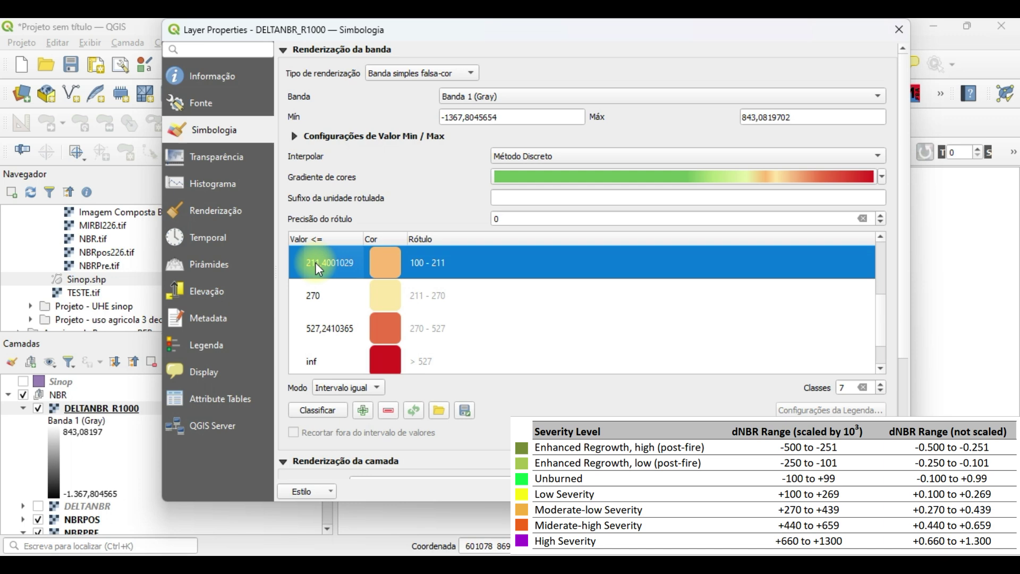
{"action": "double_click", "coordinate": [316, 263]}
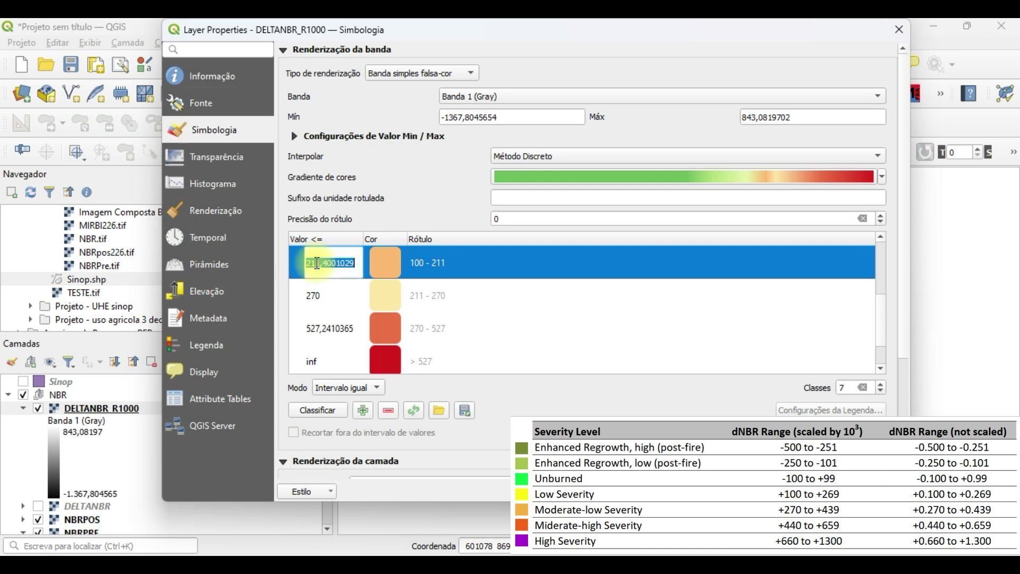
{"action": "type", "text": "440"}
{"action": "key", "text": "Return"}
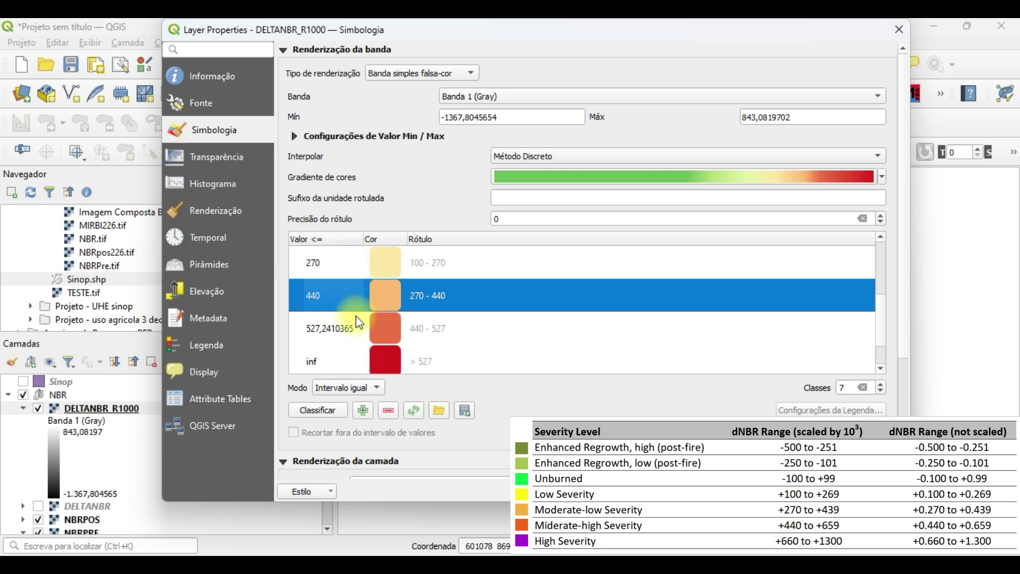
- Set the upper value of the last finite class, just before inf, to 660
{"action": "double_click", "coordinate": [328, 332]}
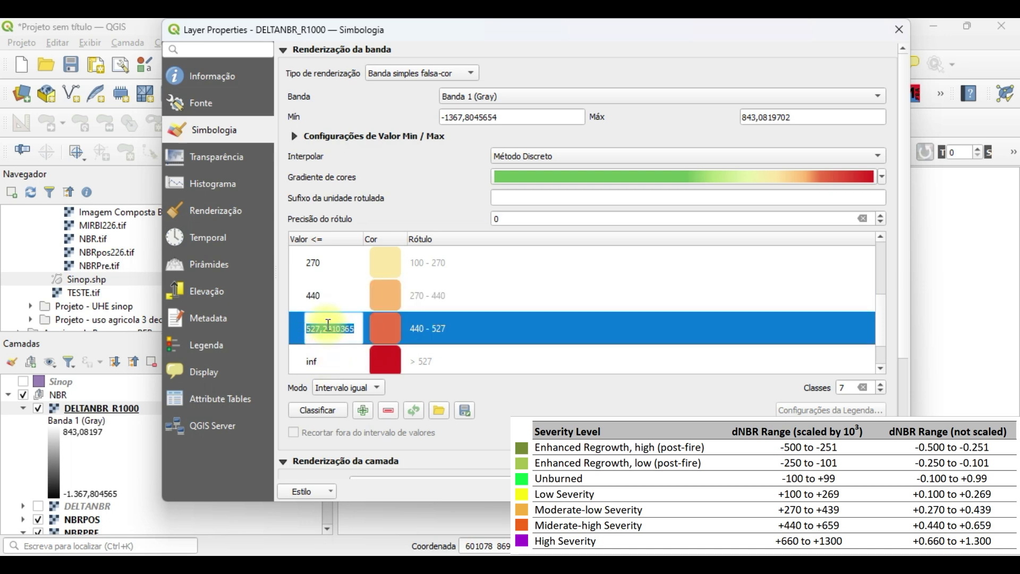
{"action": "type", "text": "660"}
{"action": "key", "text": "Return"}
{"action": "scroll", "coordinate": [425, 340], "scroll_direction": "down", "scroll_amount": 1}
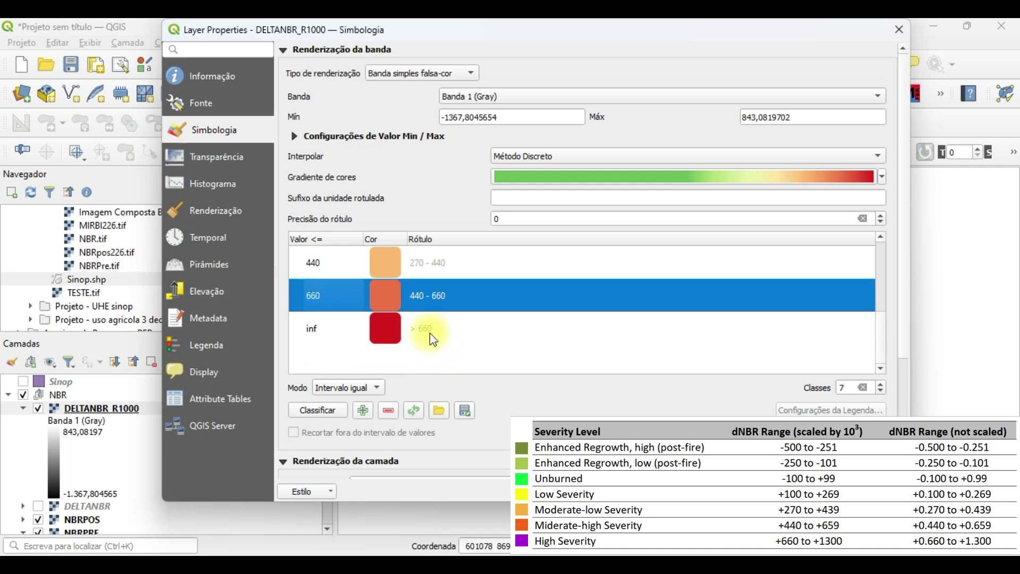
- Change the color of the -250 class to dark green (#266618)
{"action": "scroll", "coordinate": [433, 339], "scroll_direction": "up", "scroll_amount": 2}
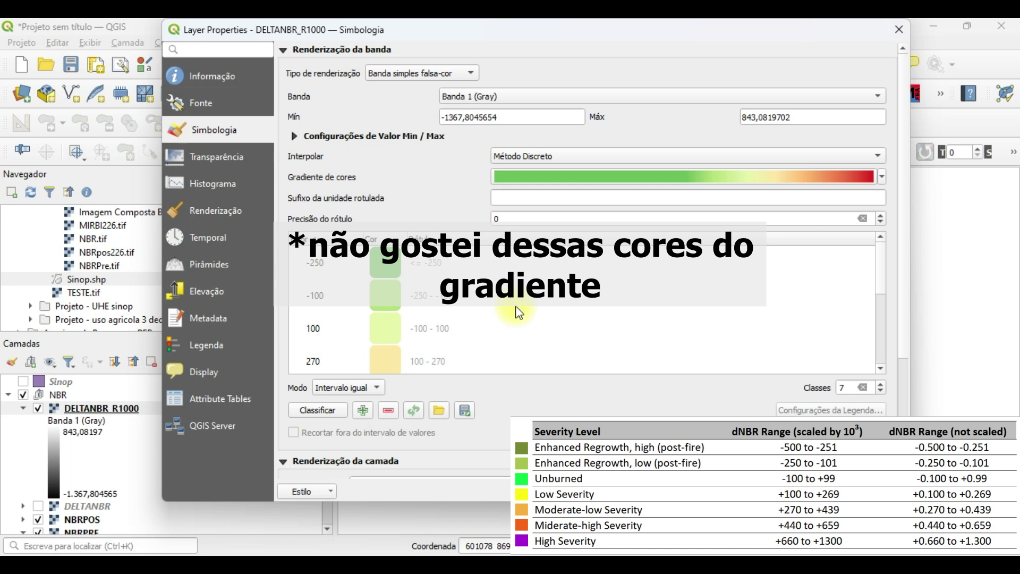
{"action": "left_click_drag", "start_coordinate": [389, 360], "coordinate": [388, 372]}
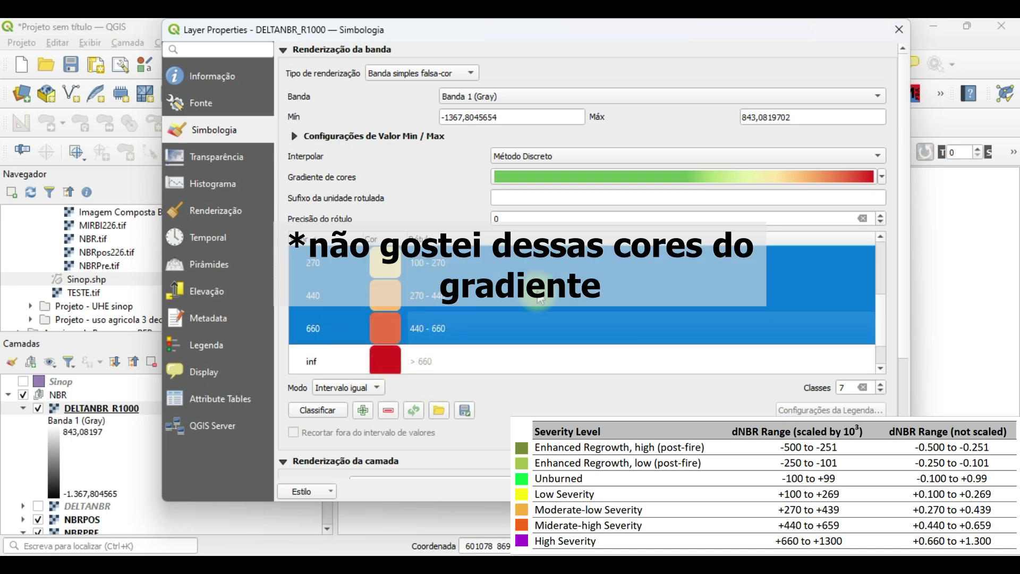
{"action": "scroll", "coordinate": [462, 319], "scroll_direction": "up", "scroll_amount": 3}
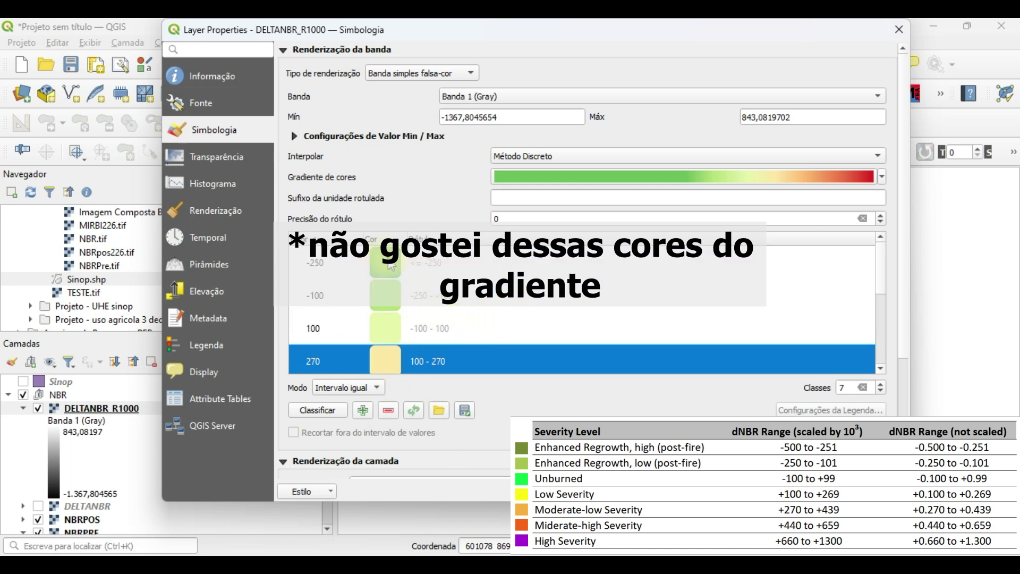
{"action": "double_click", "coordinate": [401, 274]}
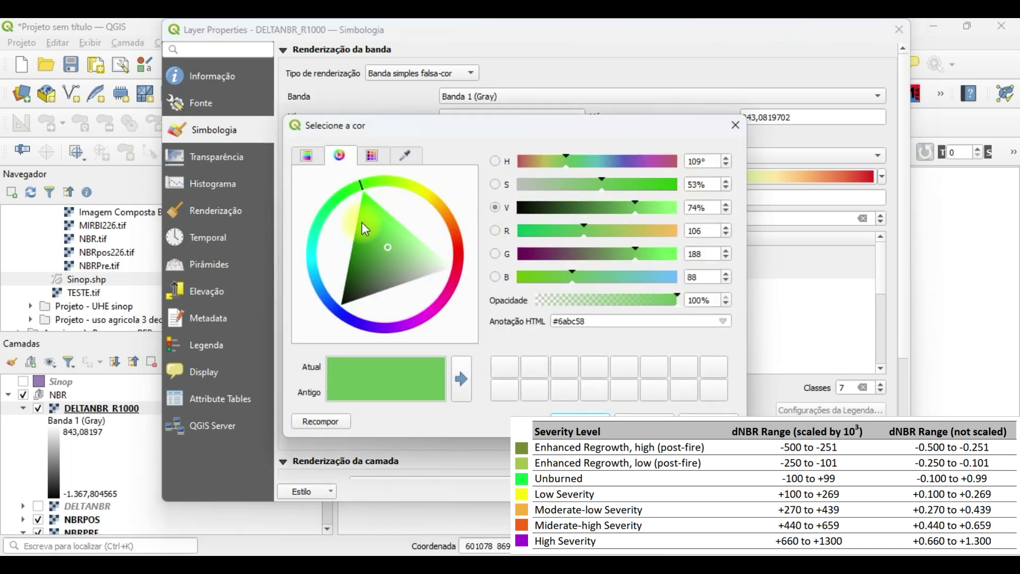
{"action": "mouse_move", "coordinate": [388, 246]}
{"action": "left_mouse_down"}
{"action": "mouse_move", "coordinate": [365, 283]}
{"action": "mouse_move", "coordinate": [358, 267]}
{"action": "left_mouse_up"}
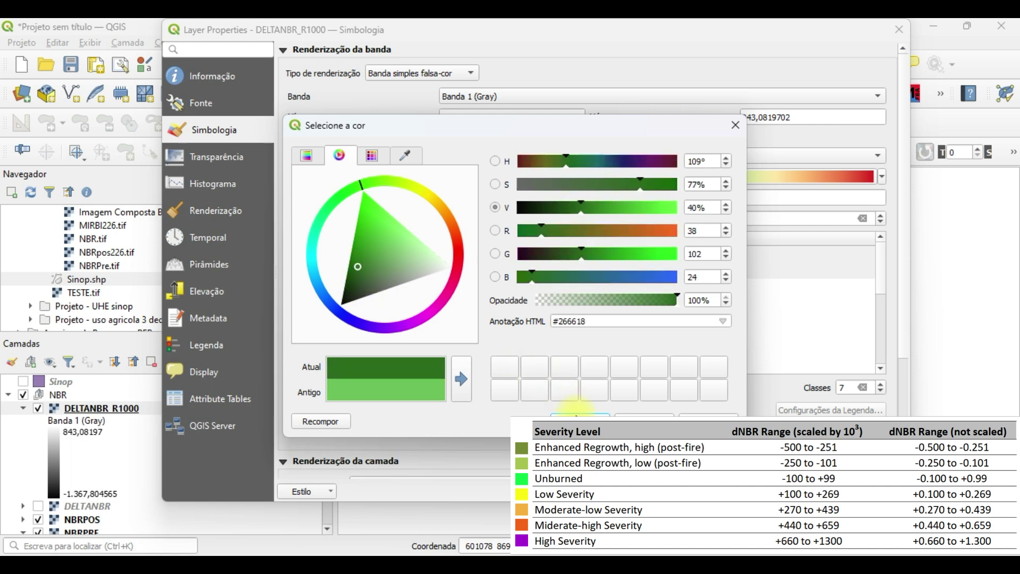
{"action": "left_click", "coordinate": [580, 416]}
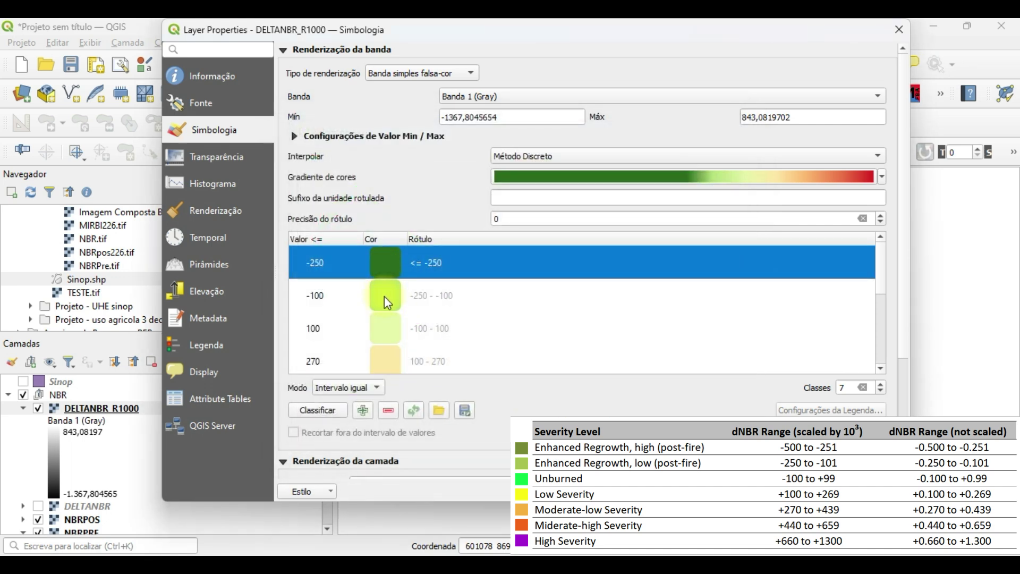
- Extend the label of the -250 class to "<= -250 RECUPERAÇÃO ALTA"
{"action": "double_click", "coordinate": [449, 267]}
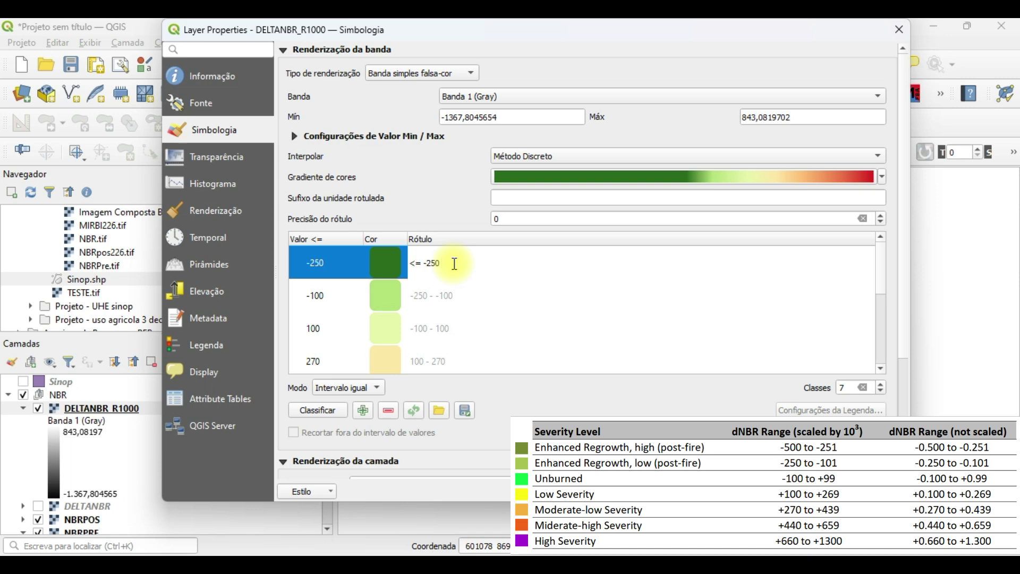
{"action": "type", "text": "rECUPER"}
{"action": "key", "text": "BackSpace"}
{"action": "key", "text": "BackSpace"}
{"action": "key", "text": "BackSpace"}
{"action": "key", "text": "BackSpace"}
{"action": "key", "text": "BackSpace"}
{"action": "key", "text": "BackSpace"}
{"action": "key", "text": "BackSpace"}
{"action": "type", "text": "RECUPERAÇÃO ALTA"}
- Recolor the -100 class to muted green (#83a355) and extend its label to "-250 - -100 RECUPERAÇÃO BAIXA"
{"action": "double_click", "coordinate": [383, 291]}
{"action": "mouse_move", "coordinate": [403, 251]}
{"action": "left_mouse_down"}
{"action": "mouse_move", "coordinate": [369, 255]}
{"action": "mouse_move", "coordinate": [392, 247]}
{"action": "mouse_move", "coordinate": [384, 257]}
{"action": "left_mouse_up"}
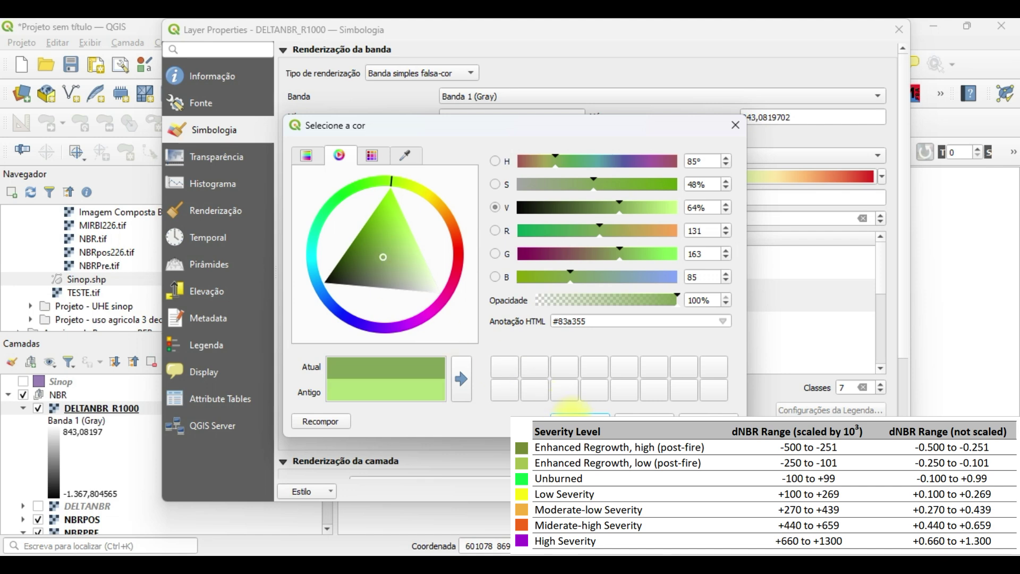
{"action": "left_click", "coordinate": [562, 414]}
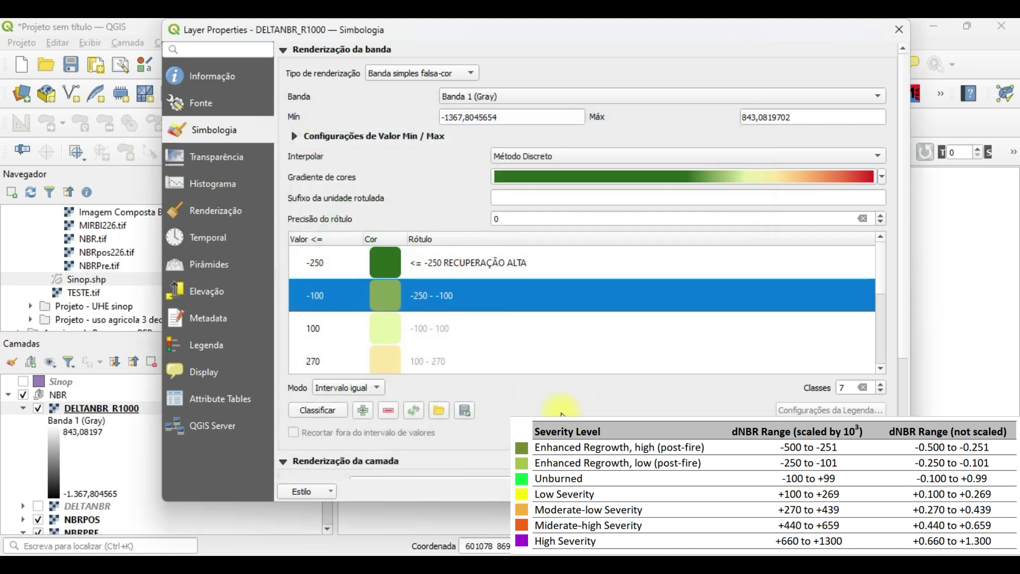
{"action": "double_click", "coordinate": [471, 294]}
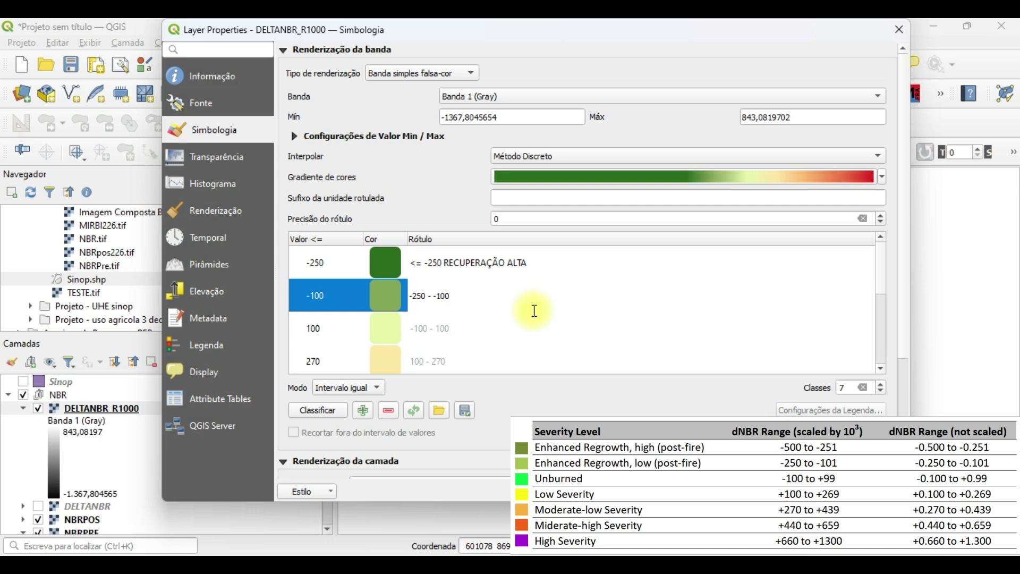
{"action": "type", "text": "RECUPERAÇÃO BAIXA"}
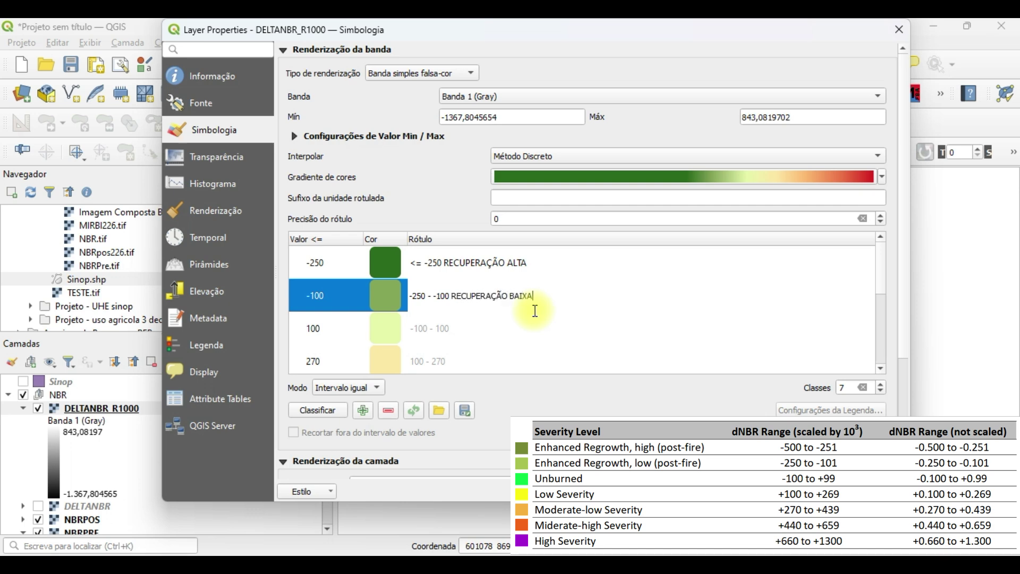
{"action": "left_click", "coordinate": [496, 334]}
- Change the color of the 100 class to bright green (#01ff41)
{"action": "double_click", "coordinate": [383, 328]}
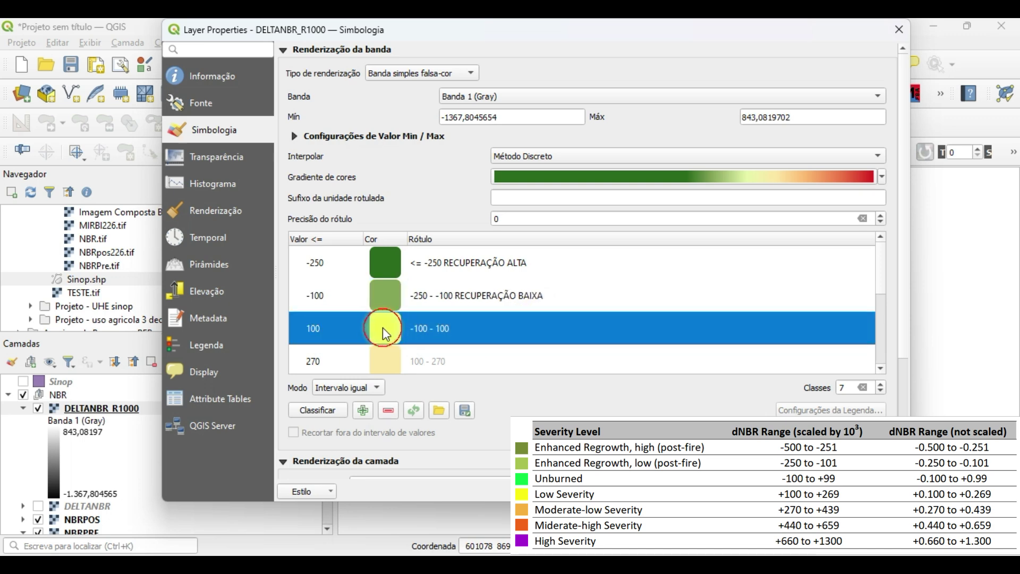
{"action": "left_click_drag", "start_coordinate": [416, 270], "coordinate": [335, 185]}
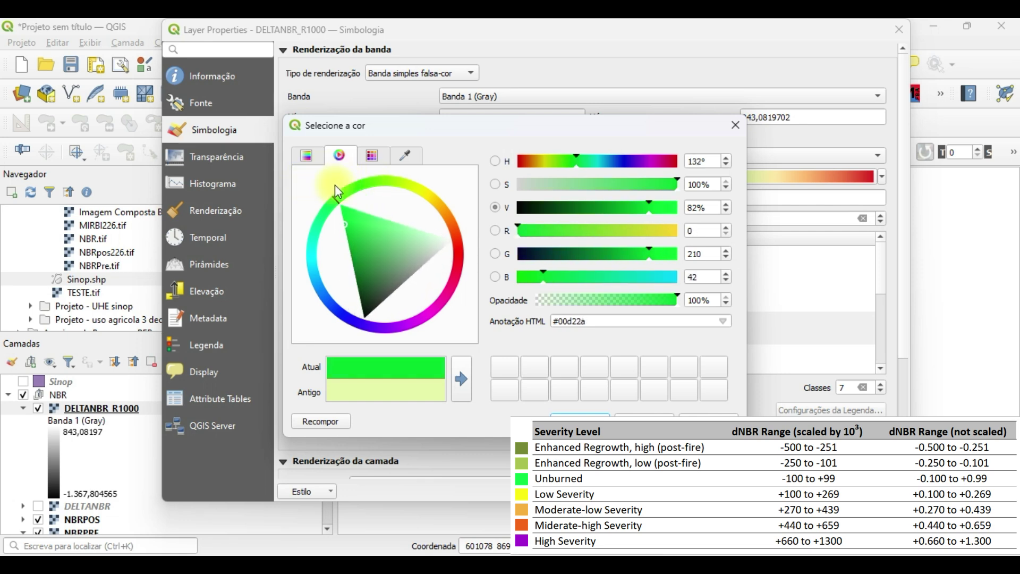
{"action": "mouse_move", "coordinate": [342, 227]}
{"action": "left_mouse_down"}
{"action": "mouse_move", "coordinate": [331, 177]}
{"action": "mouse_move", "coordinate": [327, 201]}
{"action": "mouse_move", "coordinate": [342, 193]}
{"action": "mouse_move", "coordinate": [314, 203]}
{"action": "mouse_move", "coordinate": [326, 195]}
{"action": "left_mouse_up"}
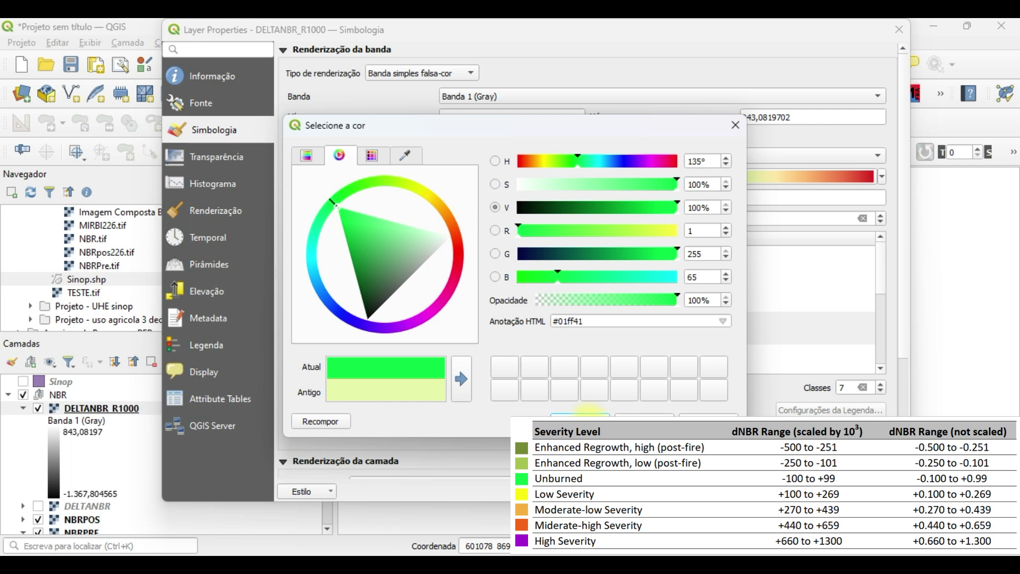
{"action": "left_click", "coordinate": [581, 419]}
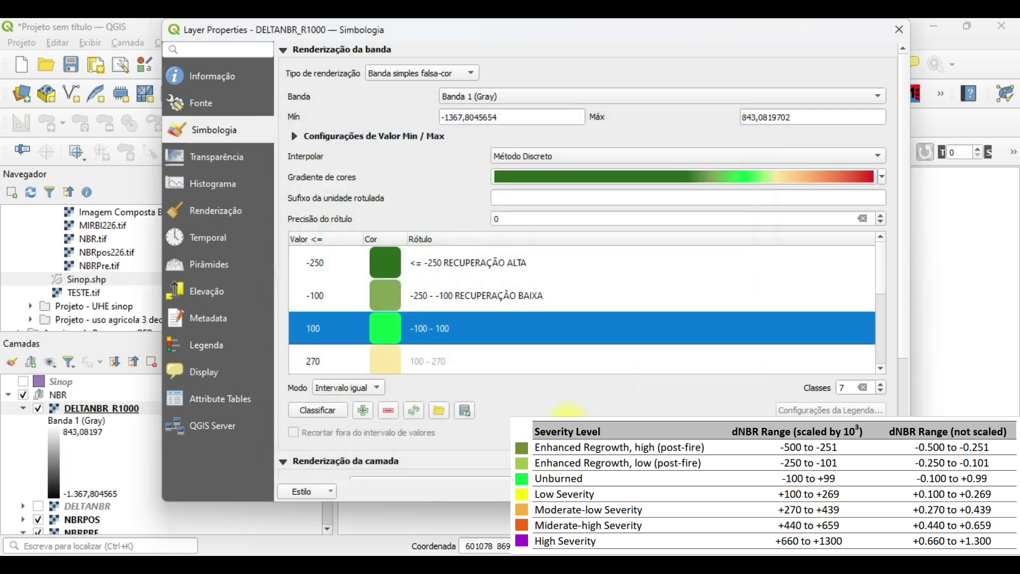
- Extend the label of the 100 class to "-100 - 100 NÃO QUEIMADAS"
{"action": "double_click", "coordinate": [470, 327]}
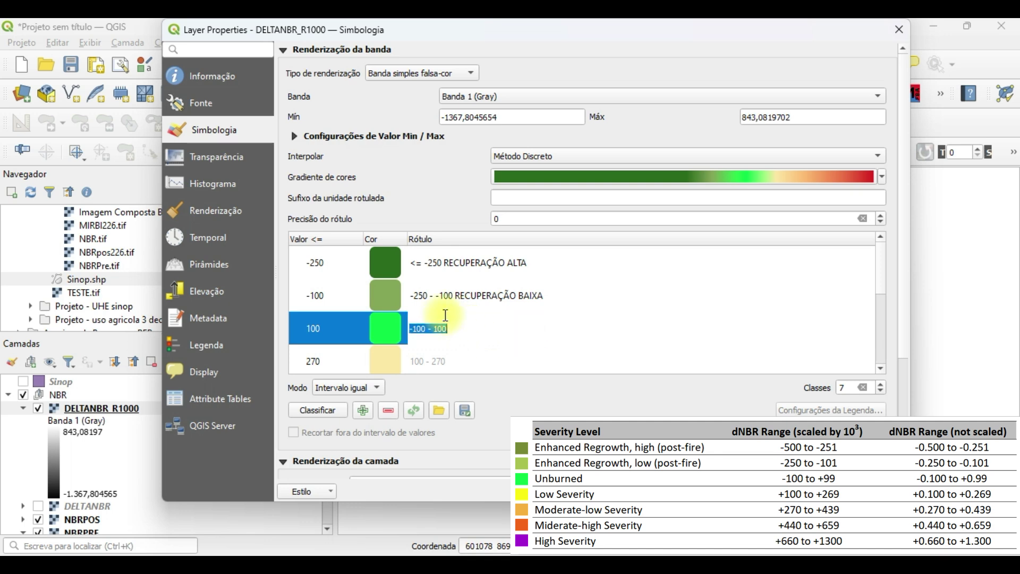
{"action": "left_click", "coordinate": [482, 327]}
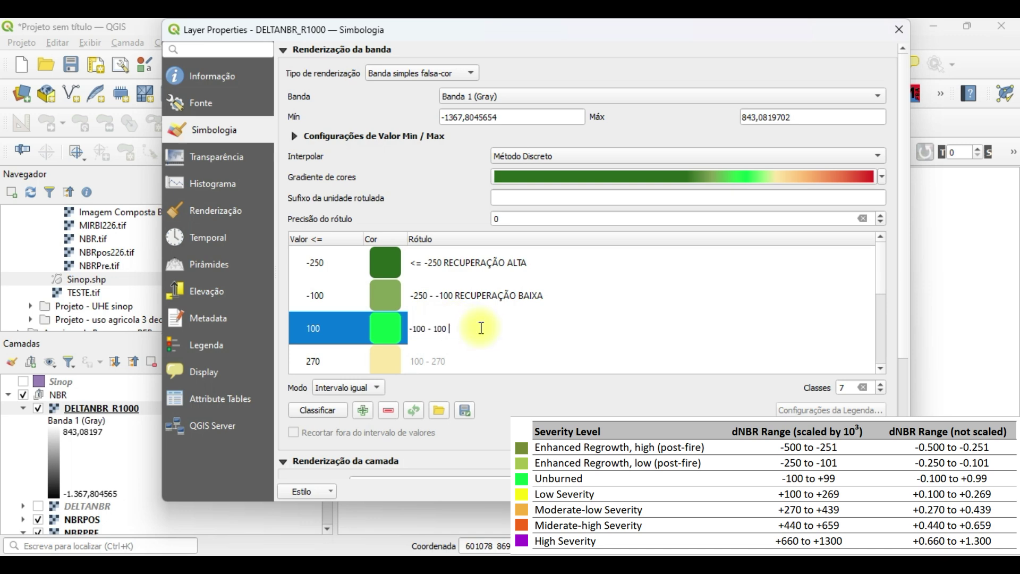
{"action": "type", "text": "NÃO QUEIMADAS"}
- Change the color of the 270 class to yellow (#e4ff37)
{"action": "scroll", "coordinate": [881, 292], "scroll_direction": "down", "scroll_amount": 1}
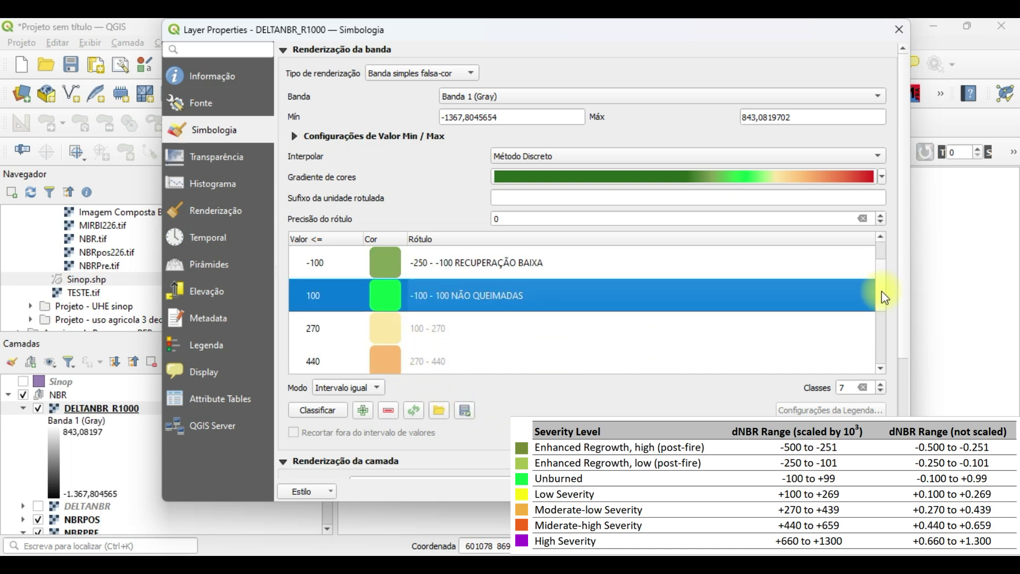
{"action": "scroll", "coordinate": [884, 312], "scroll_direction": "down", "scroll_amount": 1}
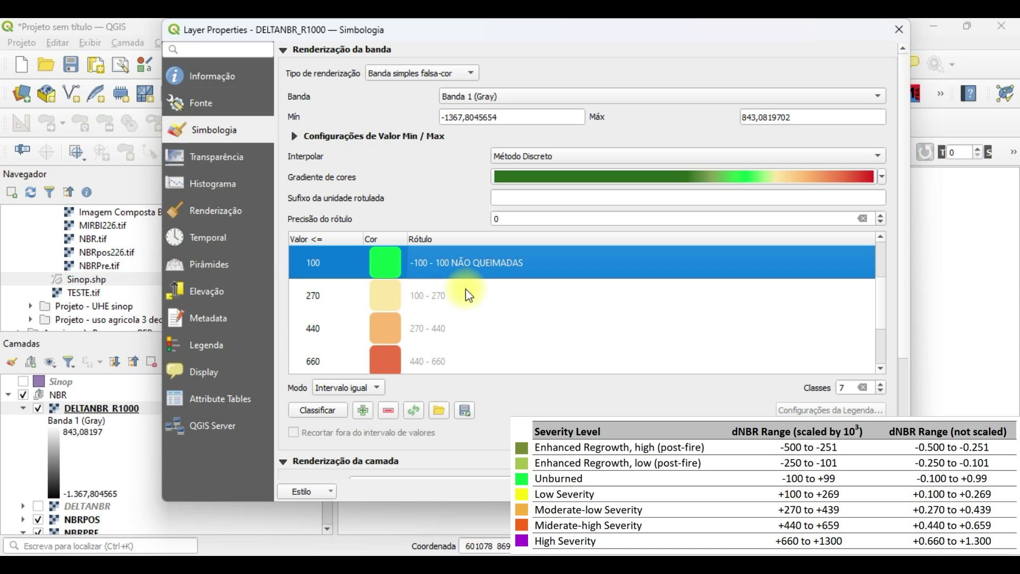
{"action": "double_click", "coordinate": [393, 300]}
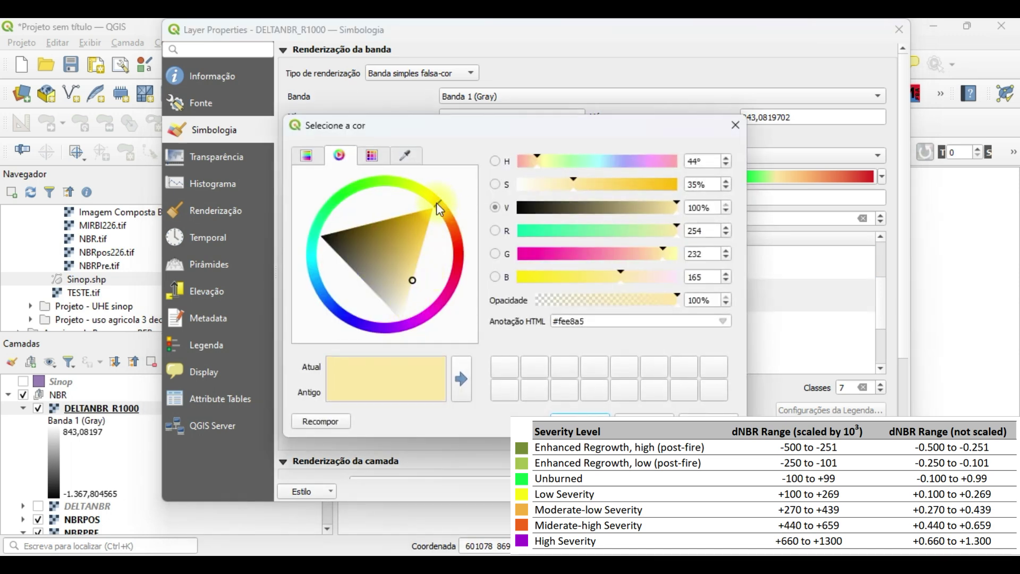
{"action": "left_click_drag", "start_coordinate": [440, 204], "coordinate": [415, 194]}
{"action": "left_click_drag", "start_coordinate": [423, 268], "coordinate": [421, 222]}
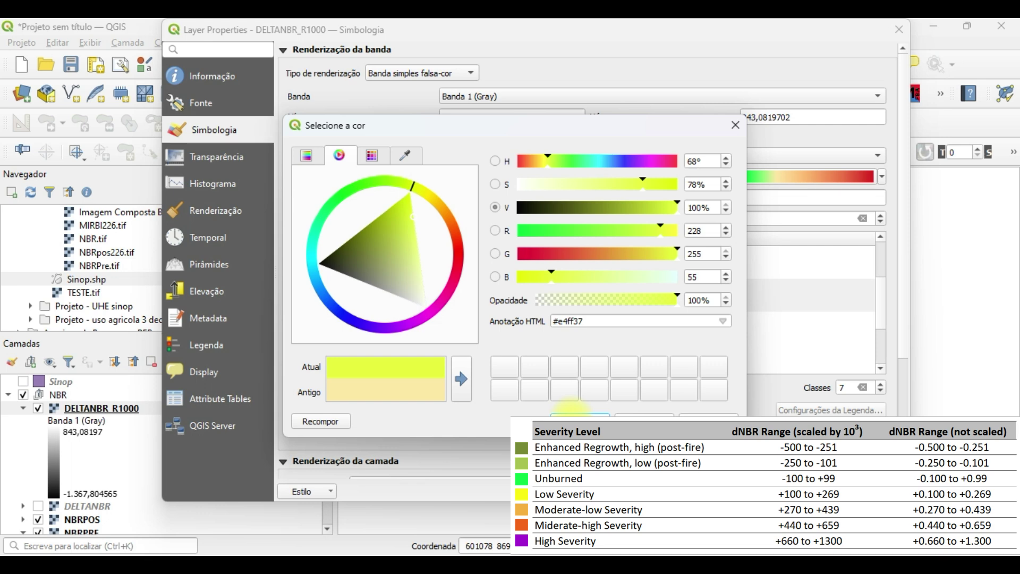
{"action": "left_click", "coordinate": [568, 418]}
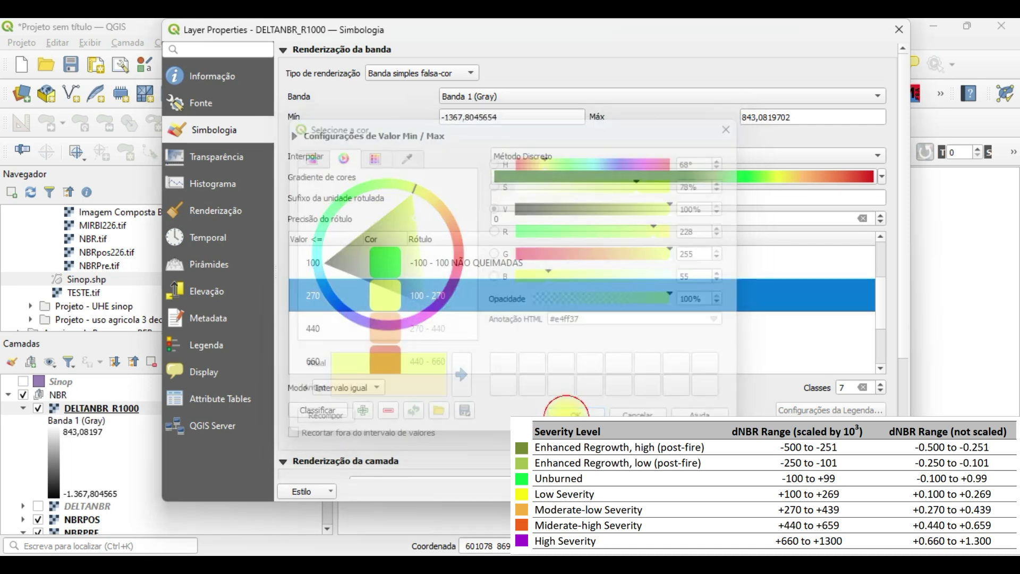
- Extend the label of the 270 class to "100 - 270 BAIXA SEVERIDADE"
{"action": "double_click", "coordinate": [476, 298]}
{"action": "left_click", "coordinate": [480, 296]}
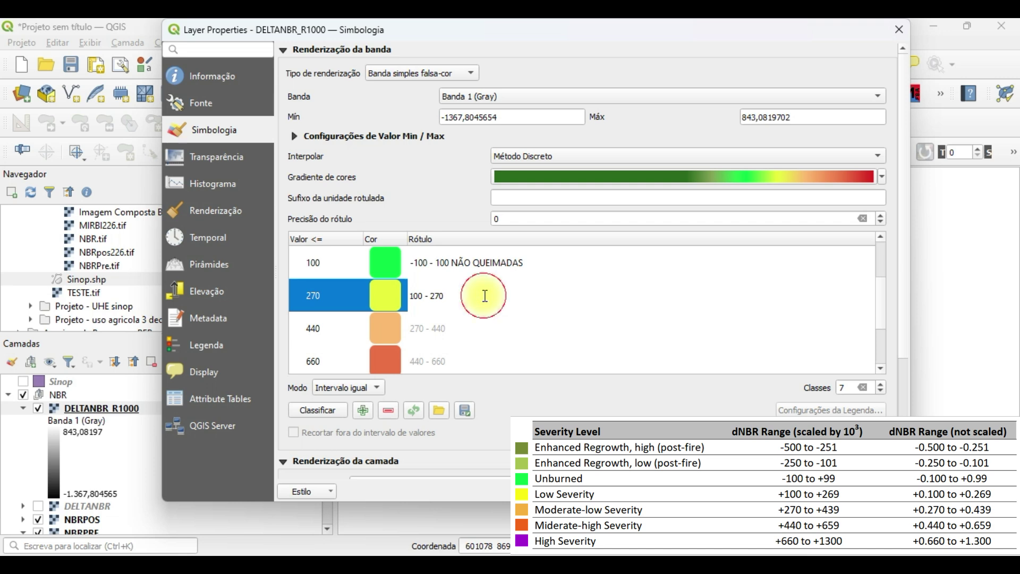
{"action": "type", "text": "BAIXA SEVERIDADE"}
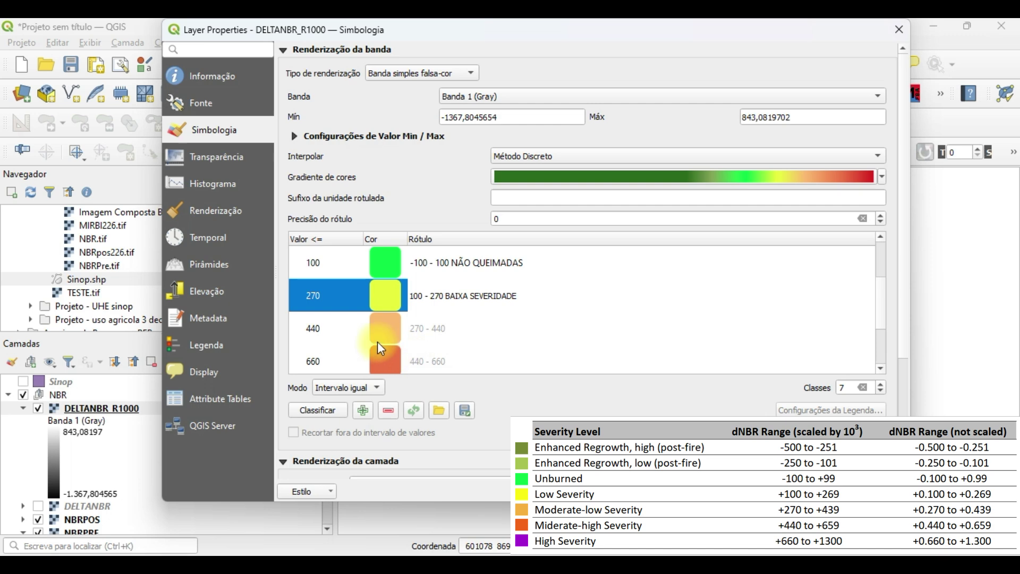
- Change the color of the 440 class to amber (#f4be0c)
{"action": "left_click", "coordinate": [473, 339]}
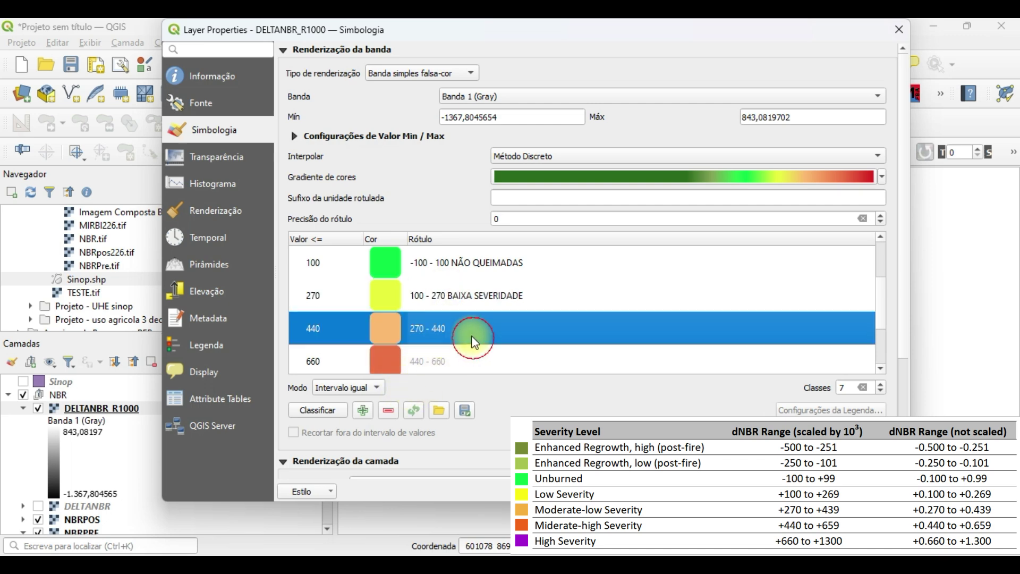
{"action": "double_click", "coordinate": [384, 330]}
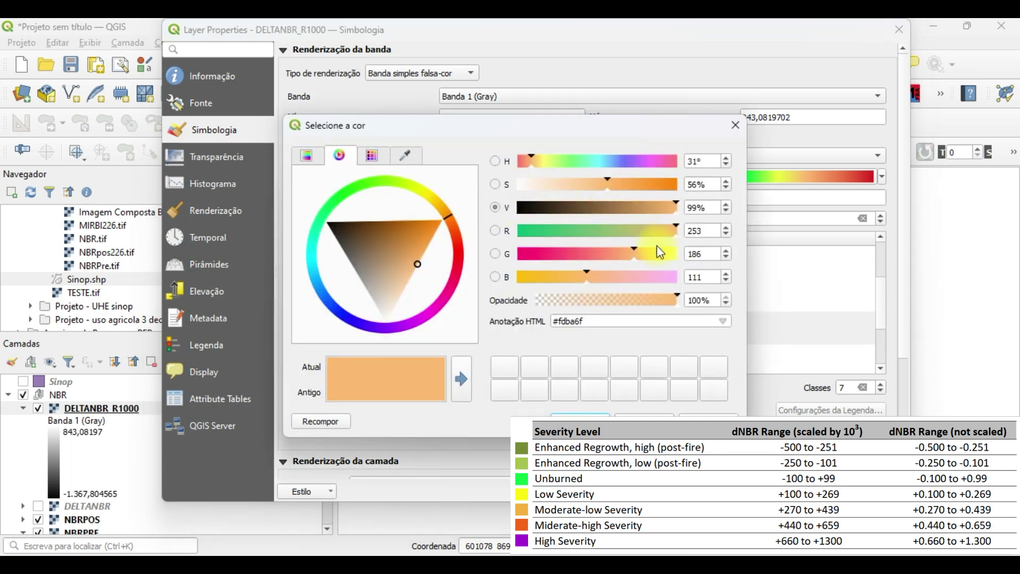
{"action": "left_click", "coordinate": [451, 212]}
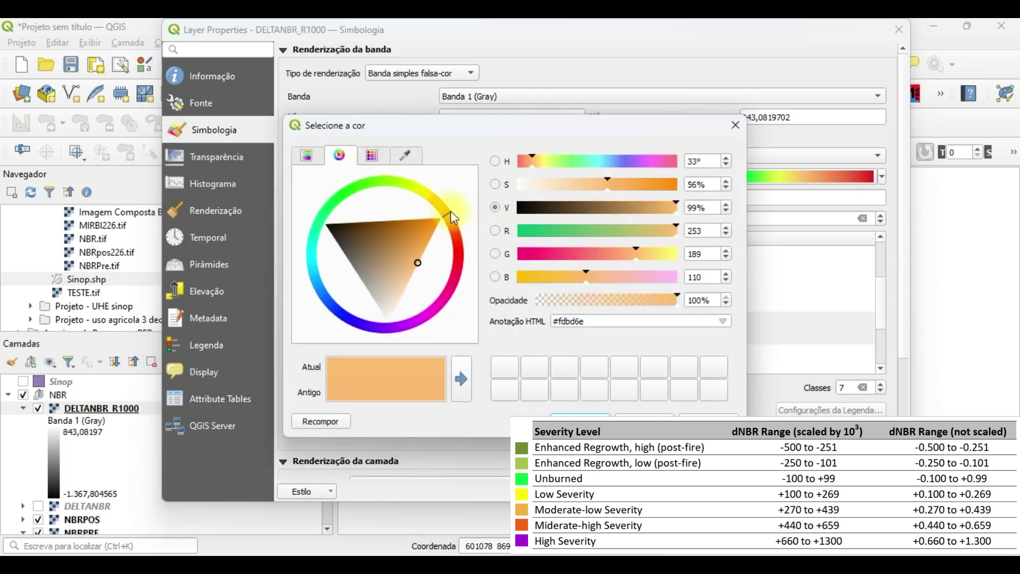
{"action": "left_click_drag", "start_coordinate": [420, 260], "coordinate": [437, 199]}
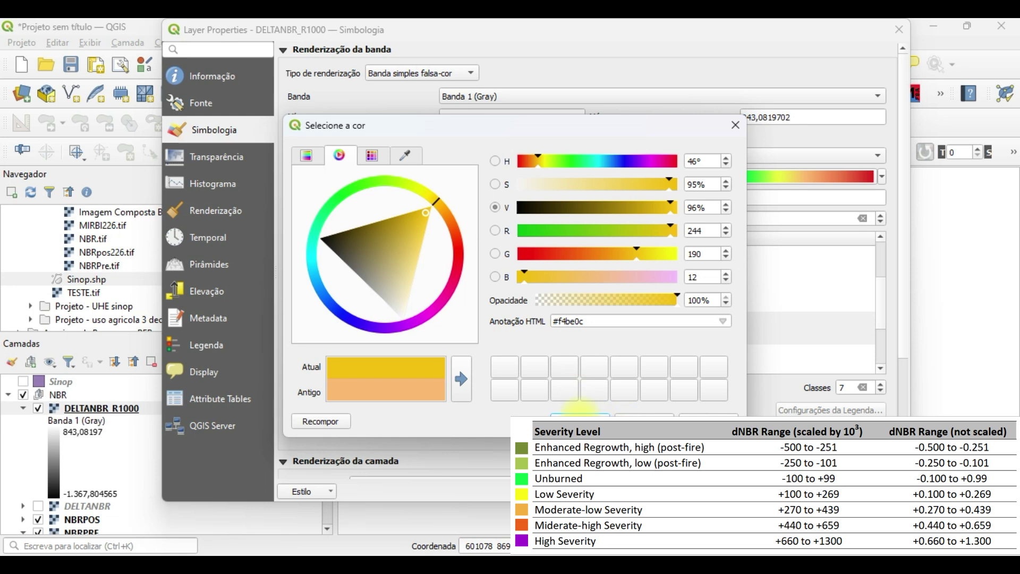
{"action": "left_click", "coordinate": [580, 415]}
- Extend the label of the 440 class to "270 - 440 BAIXA A MEDIA SEVERIDADE"
{"action": "double_click", "coordinate": [468, 330]}
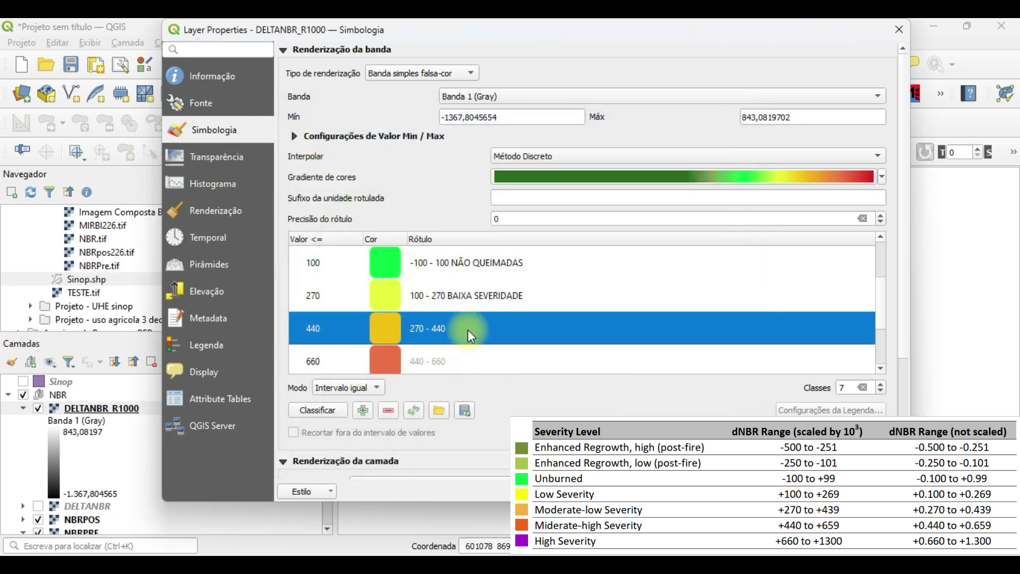
{"action": "left_click", "coordinate": [484, 330]}
{"action": "type", "text": "BAIXA A"}
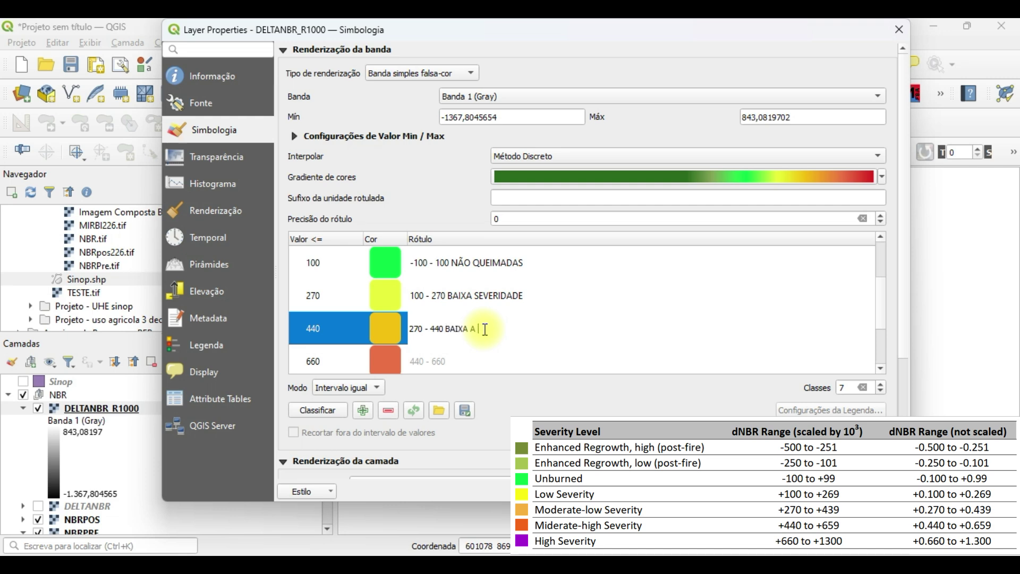
{"action": "type", "text": " MEDIA SEVERIDADE"}
{"action": "key", "text": "Return"}
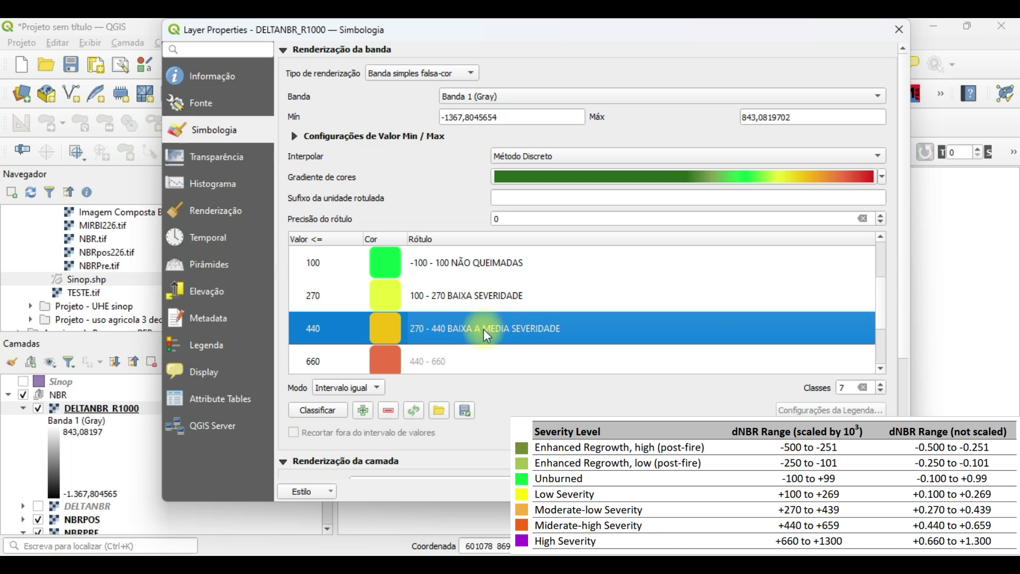
- Change the color of the 660 class to orange-red (#ff4101)
{"action": "scroll", "coordinate": [375, 210], "scroll_direction": "down", "scroll_amount": 1}
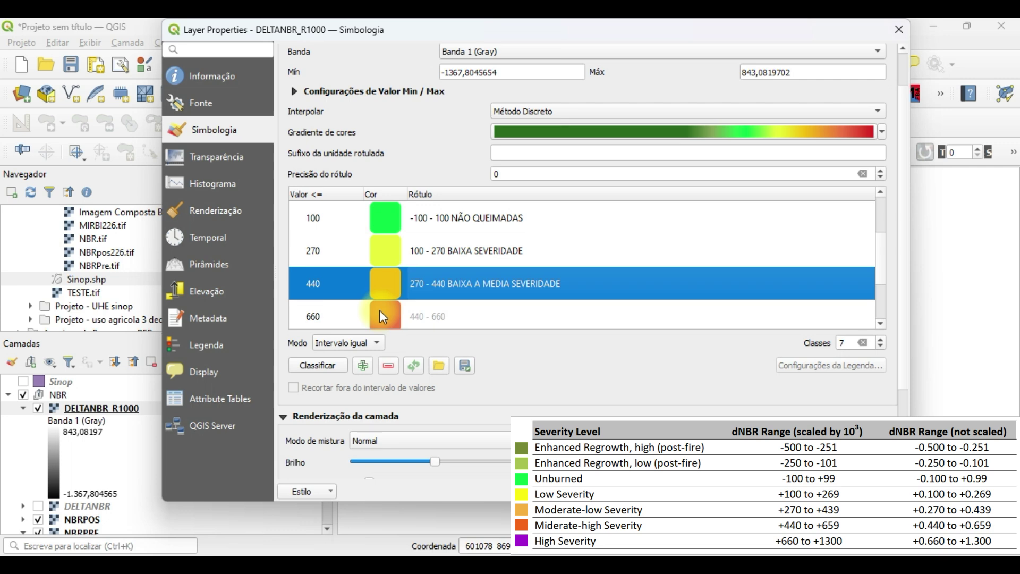
{"action": "double_click", "coordinate": [383, 313]}
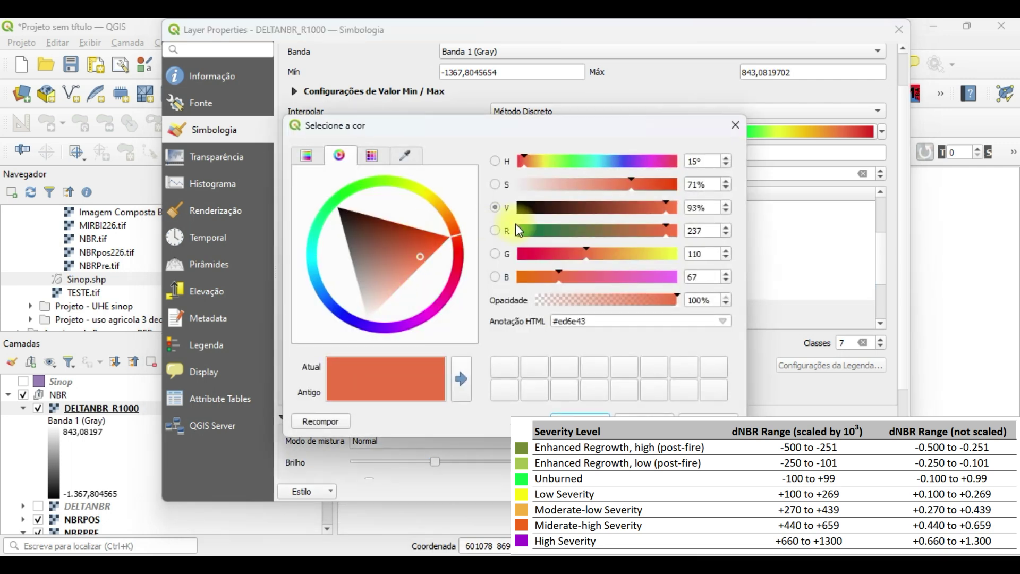
{"action": "left_click_drag", "start_coordinate": [423, 256], "coordinate": [452, 238]}
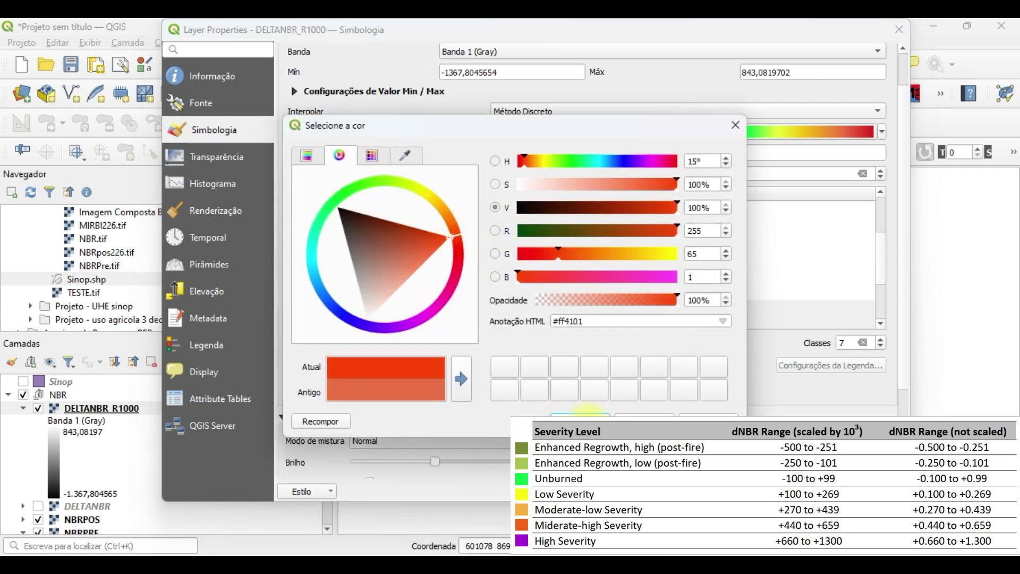
{"action": "left_click", "coordinate": [580, 417]}
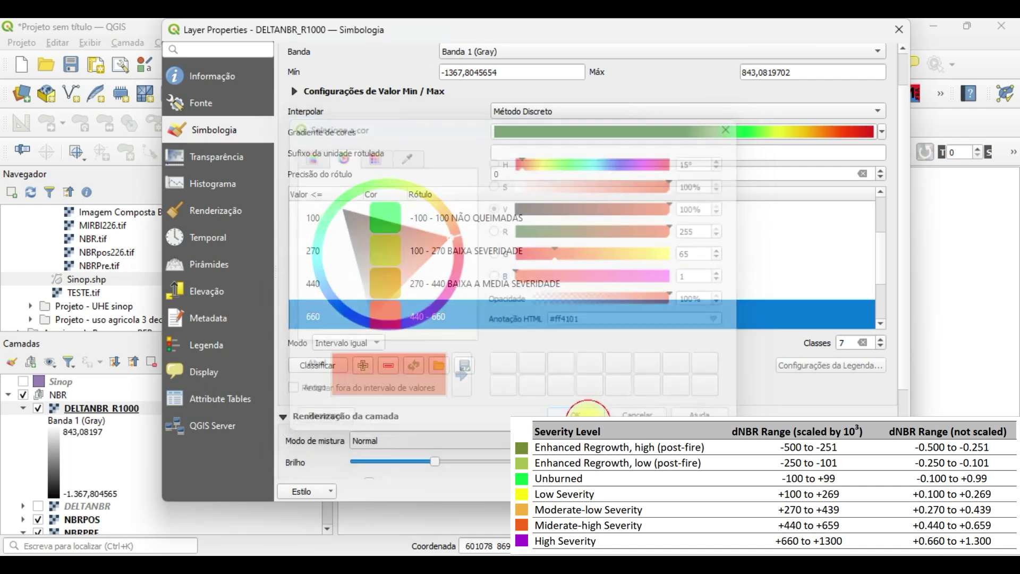
- Extend the label of the 660 class to "440 - 660 MEDIA A ALTA SEVERIDADE"
{"action": "double_click", "coordinate": [539, 319]}
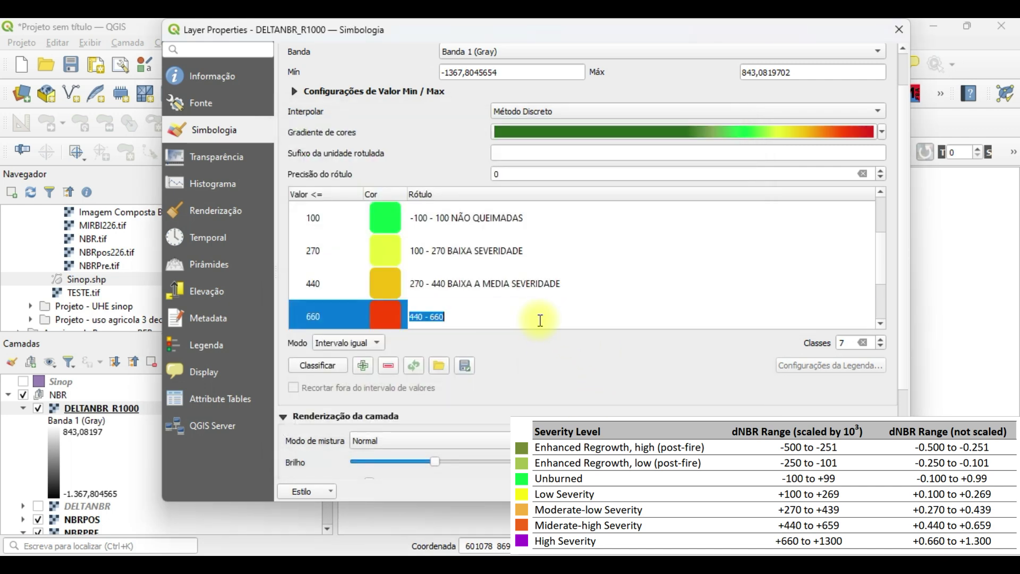
{"action": "left_click", "coordinate": [540, 320]}
{"action": "type", "text": "MEDIA A ALTA"}
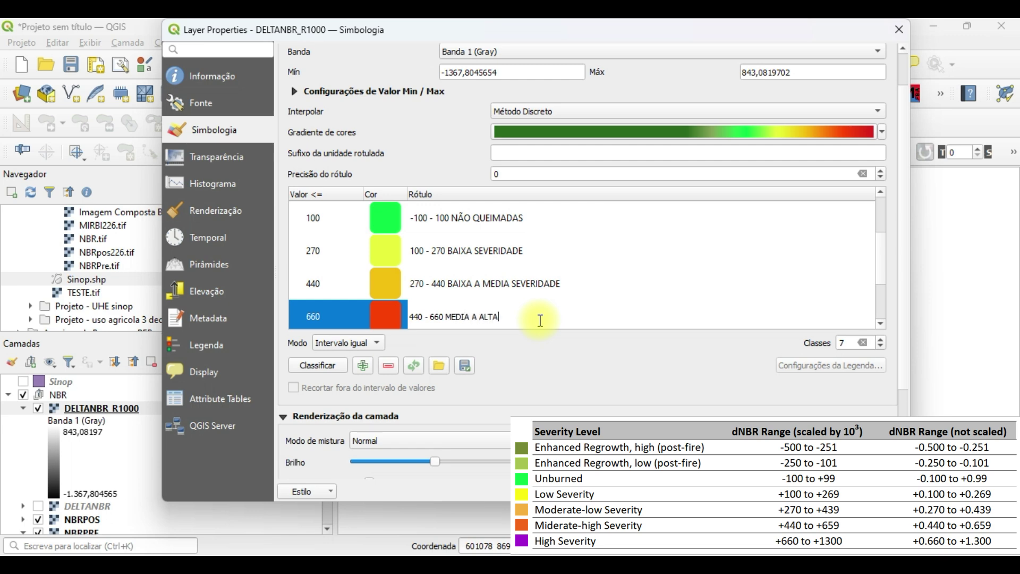
{"action": "type", "text": " SEVERIDADE"}
- Extend the label of the inf class to "> 660 ALTA SEVERIDADE"
{"action": "scroll", "coordinate": [611, 248], "scroll_direction": "down", "scroll_amount": 2}
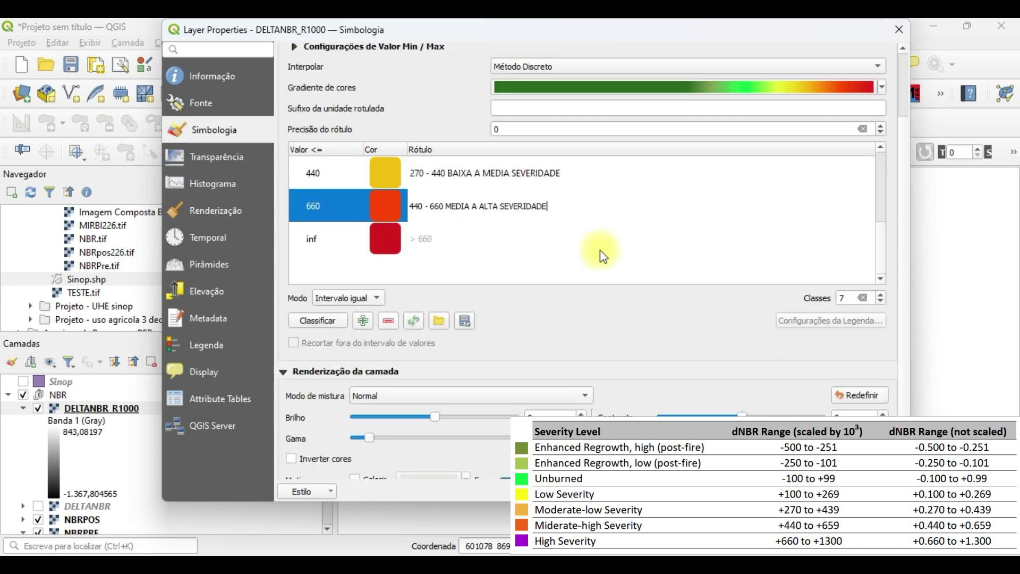
{"action": "left_click", "coordinate": [443, 242]}
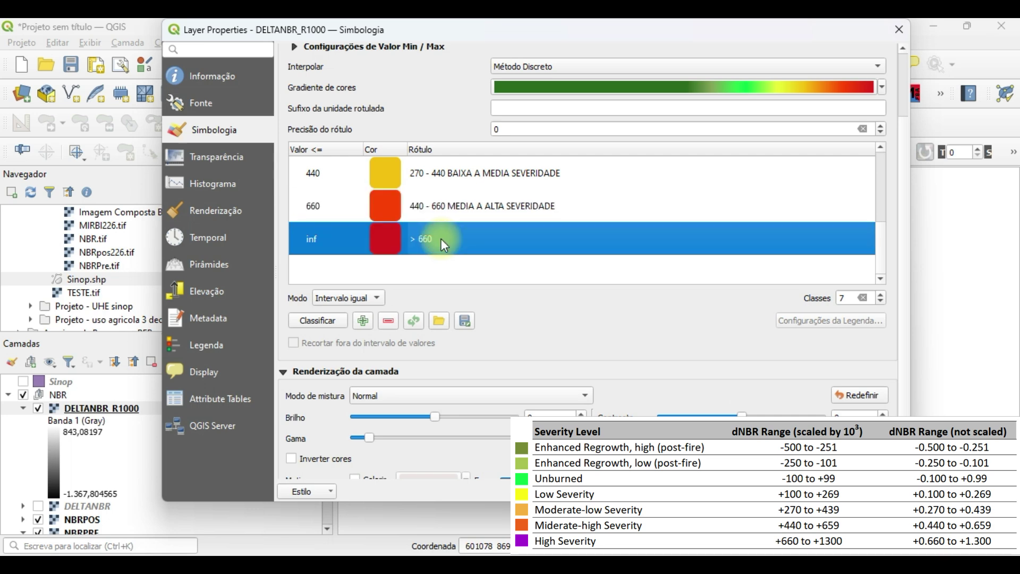
{"action": "left_click", "coordinate": [456, 243]}
{"action": "left_click", "coordinate": [487, 247]}
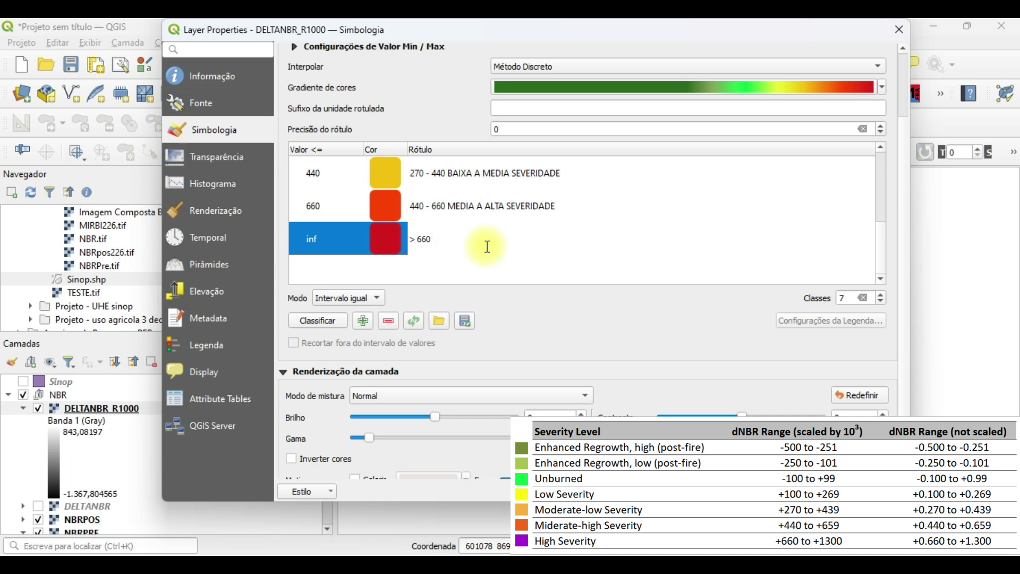
{"action": "type", "text": "ALTA SEVERIDADE"}
- Change the color of the inf class to purple (#b0009b) and apply the symbology to the DELTANBR_R1000 layer
{"action": "left_click", "coordinate": [387, 241]}
{"action": "left_click", "coordinate": [386, 241]}
{"action": "left_click", "coordinate": [462, 256]}
{"action": "left_click_drag", "start_coordinate": [461, 256], "coordinate": [423, 275]}
{"action": "left_click", "coordinate": [425, 320]}
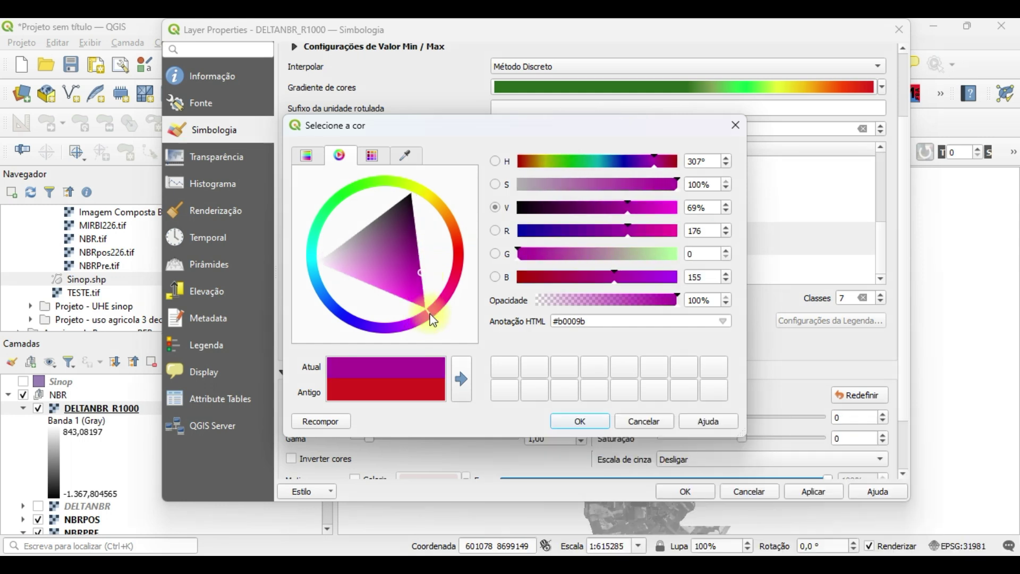
{"action": "left_click", "coordinate": [585, 421]}
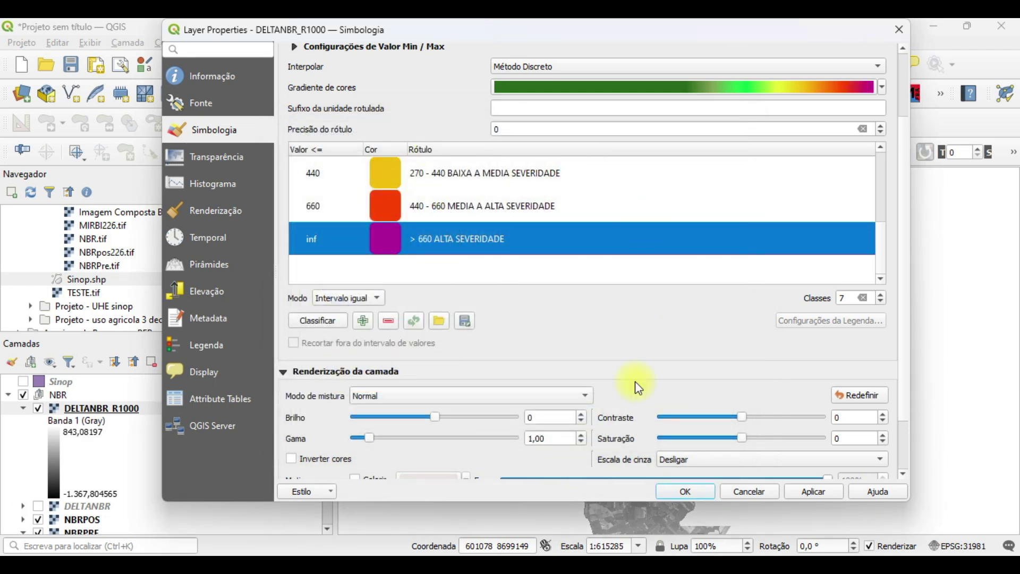
{"action": "left_click", "coordinate": [691, 491]}
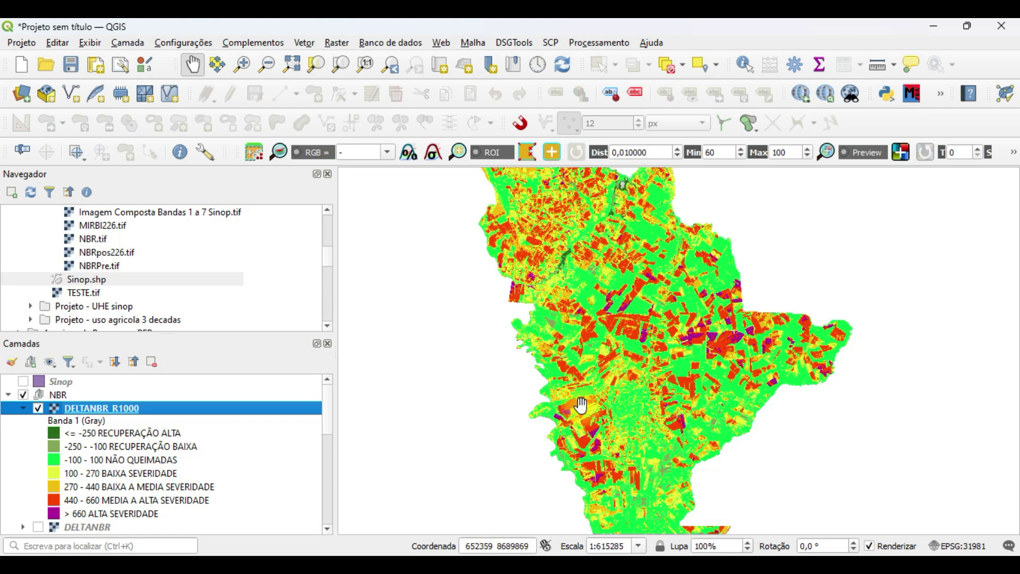
- Examine the classified burn-severity map of Sinop up close, comparing recovery, unburned and high-severity areas against the legend
{"action": "scroll", "coordinate": [585, 435], "scroll_direction": "up", "scroll_amount": 2}
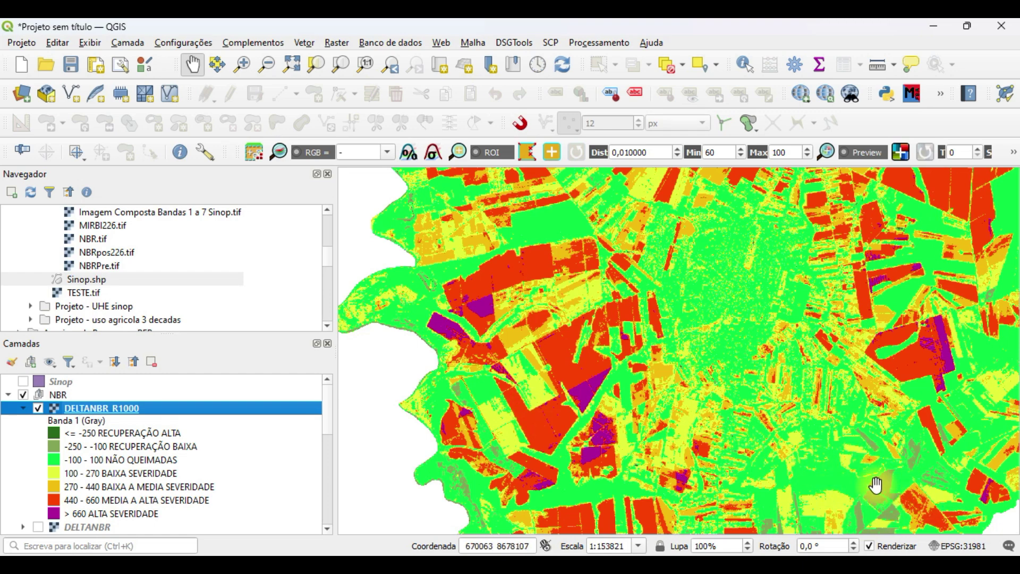
{"action": "scroll", "coordinate": [877, 483], "scroll_direction": "up", "scroll_amount": 4}
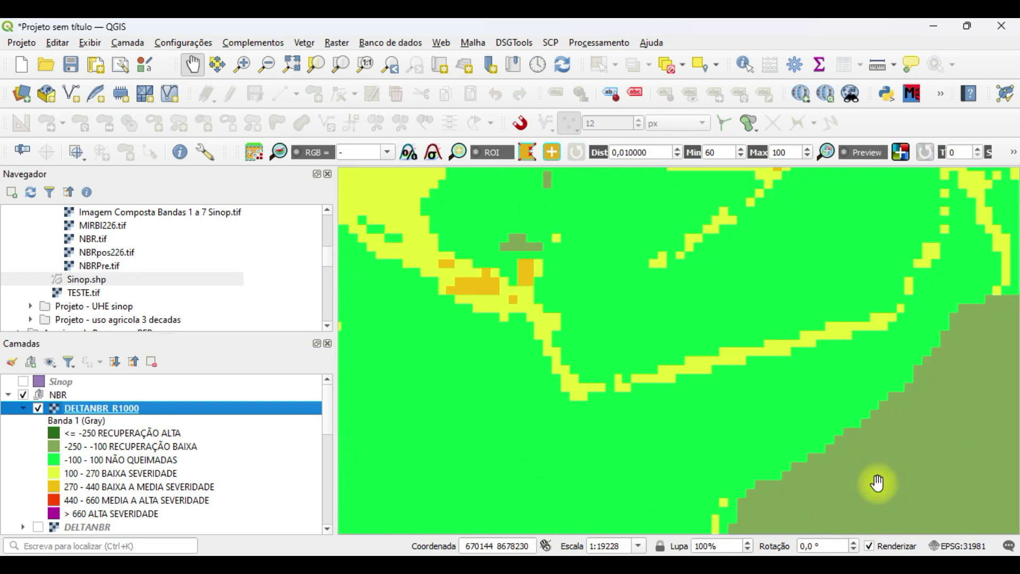
{"action": "scroll", "coordinate": [930, 435], "scroll_direction": "down", "scroll_amount": 2}
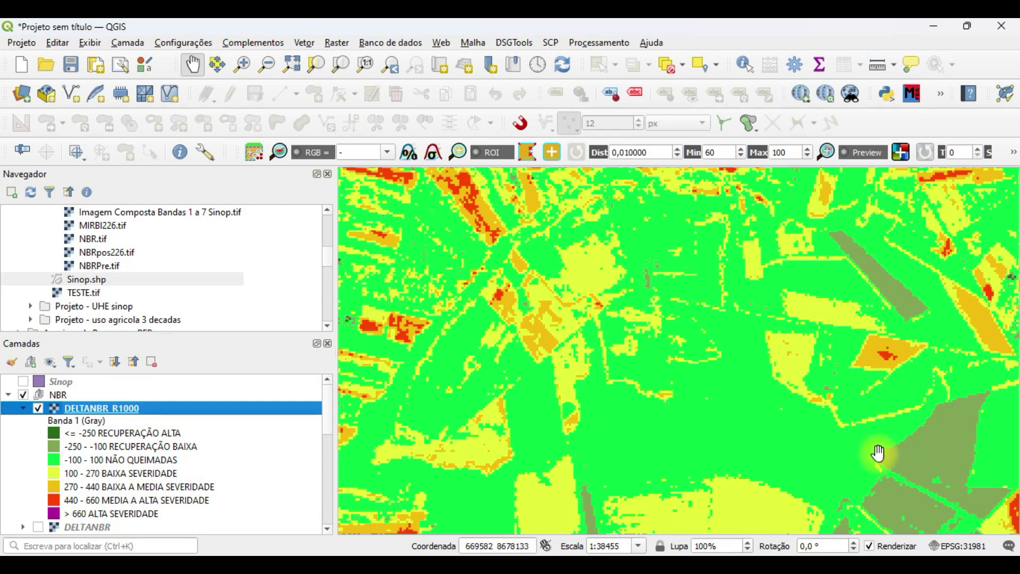
{"action": "left_click_drag", "start_coordinate": [911, 449], "coordinate": [815, 358]}
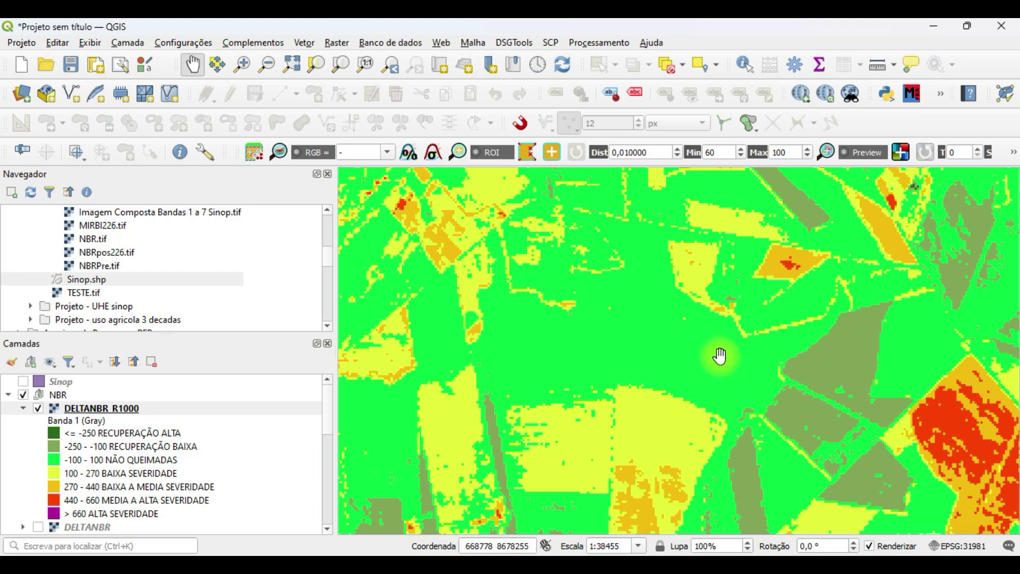
{"action": "scroll", "coordinate": [719, 355], "scroll_direction": "down", "scroll_amount": 2}
{"action": "left_click_drag", "start_coordinate": [615, 357], "coordinate": [750, 361]}
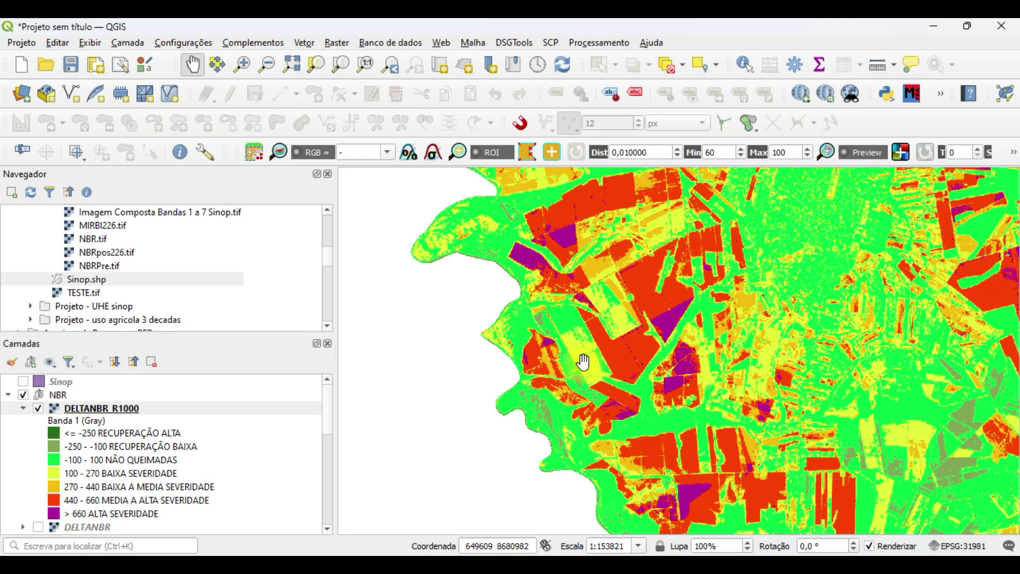
{"action": "scroll", "coordinate": [939, 255], "scroll_direction": "down", "scroll_amount": 1}
{"action": "left_click_drag", "start_coordinate": [940, 256], "coordinate": [755, 330]}
{"action": "scroll", "coordinate": [760, 280], "scroll_direction": "down", "scroll_amount": 1}
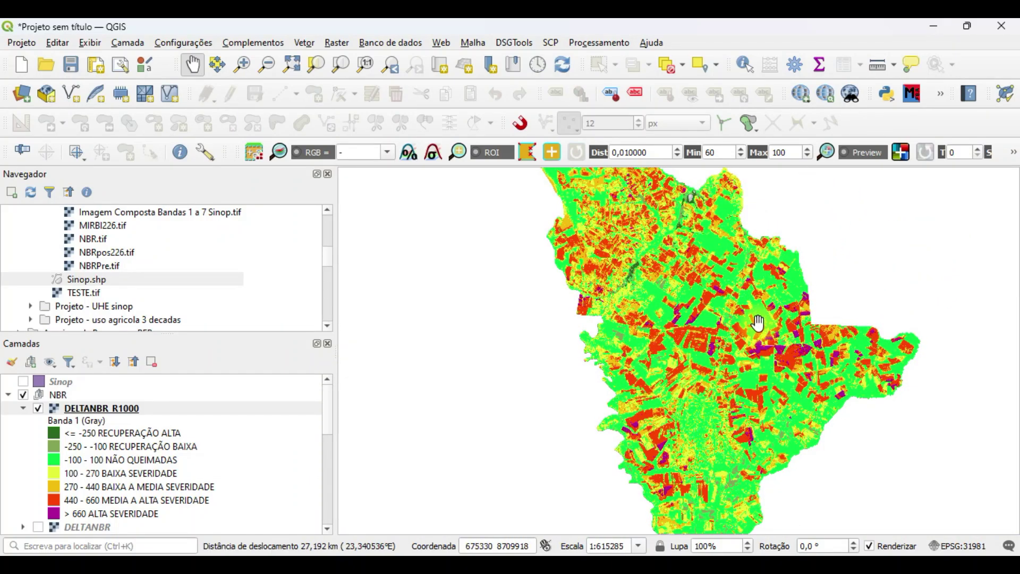